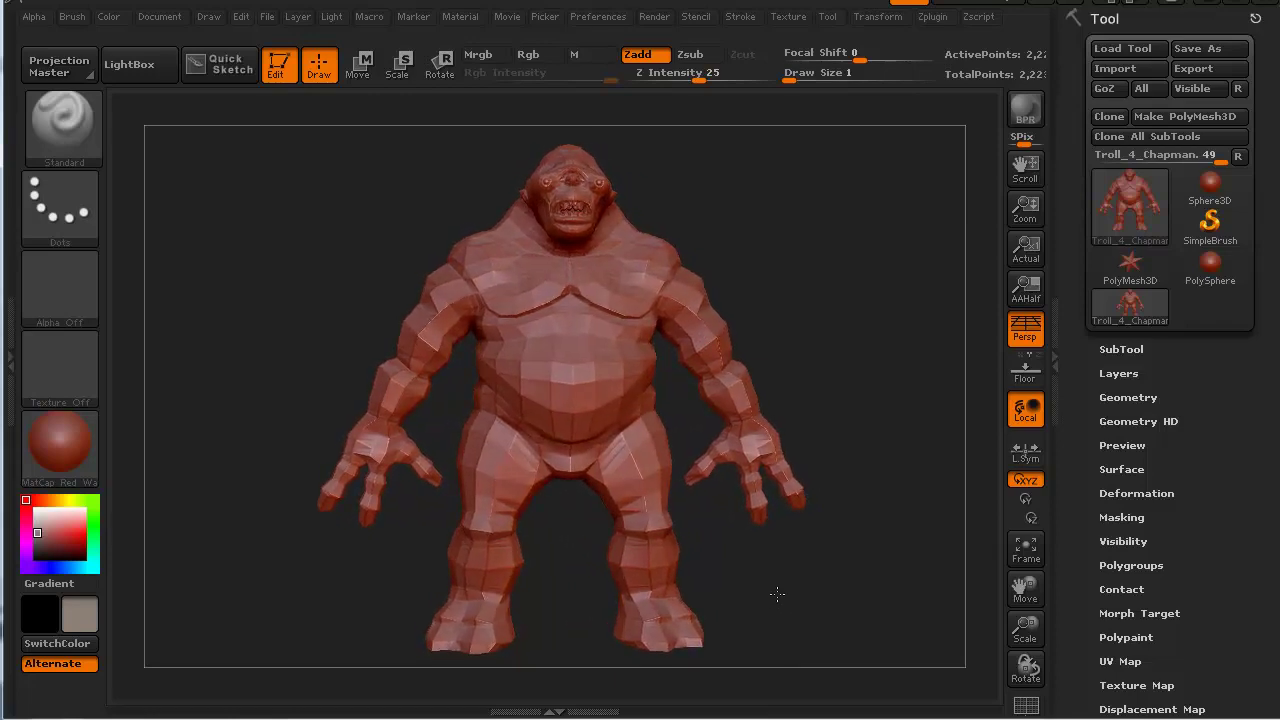
Display the polygon wireframe over the troll mesh.
left_click_drag(775, 589, 583, 594)
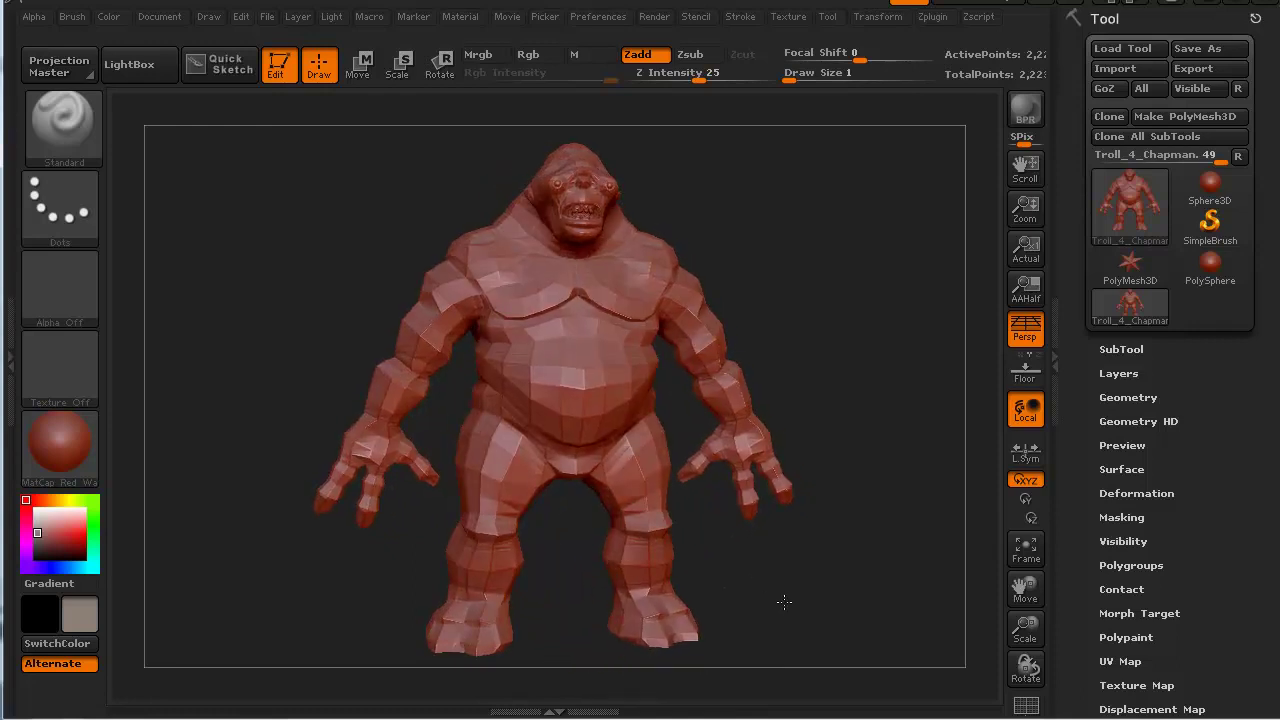
mouse_move(804, 601)
left_mouse_down()
mouse_move(778, 605)
mouse_move(796, 609)
left_mouse_up()
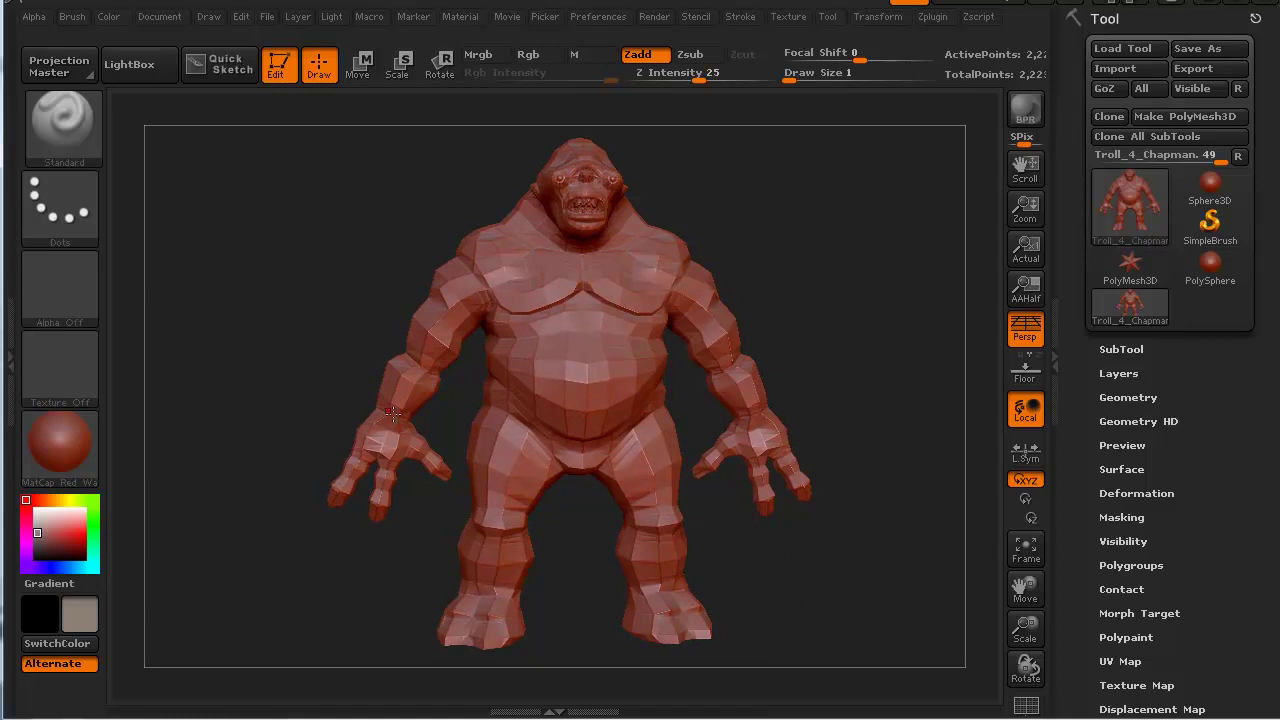
left_click_drag(323, 617, 312, 597)
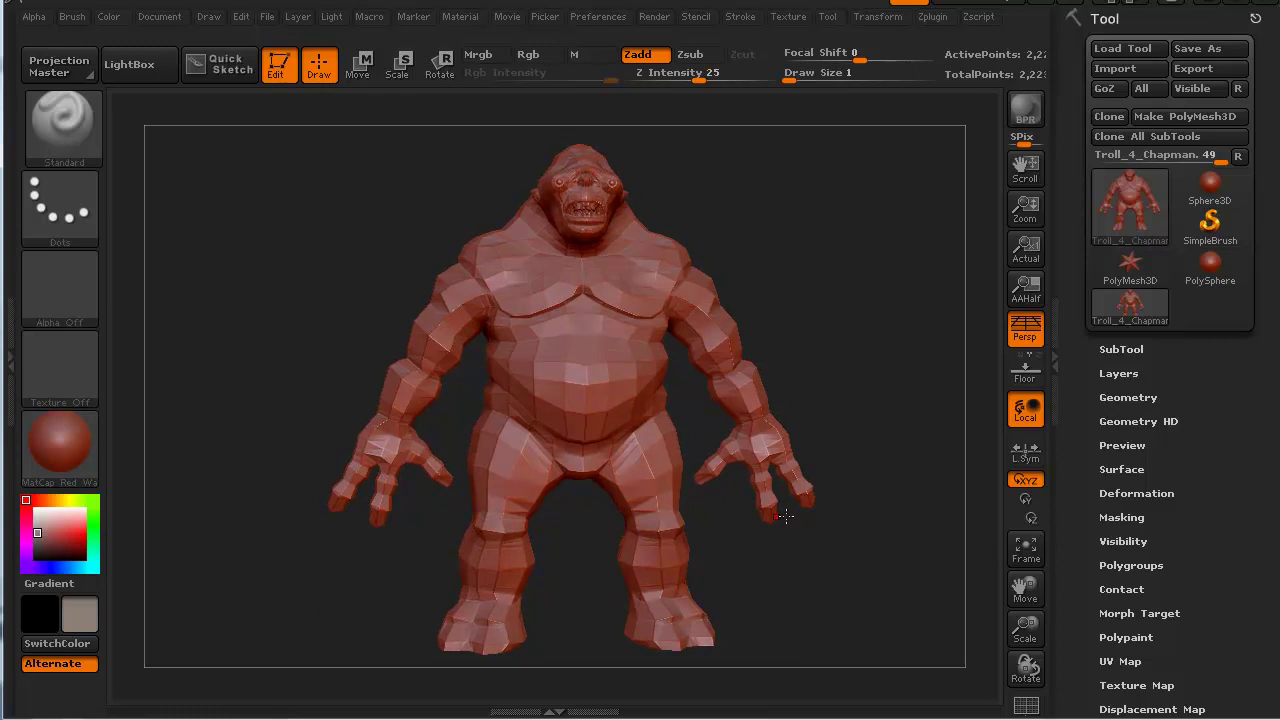
key("shift+f")
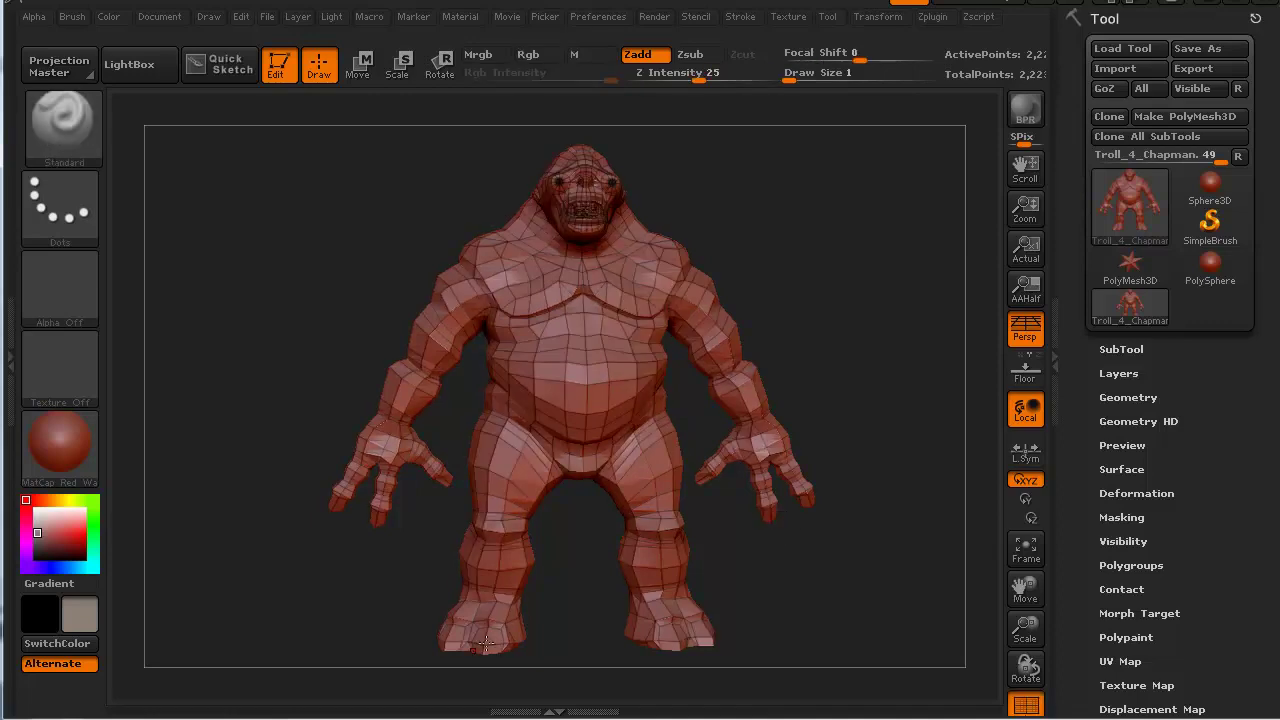
left_click_drag(388, 606, 361, 600)
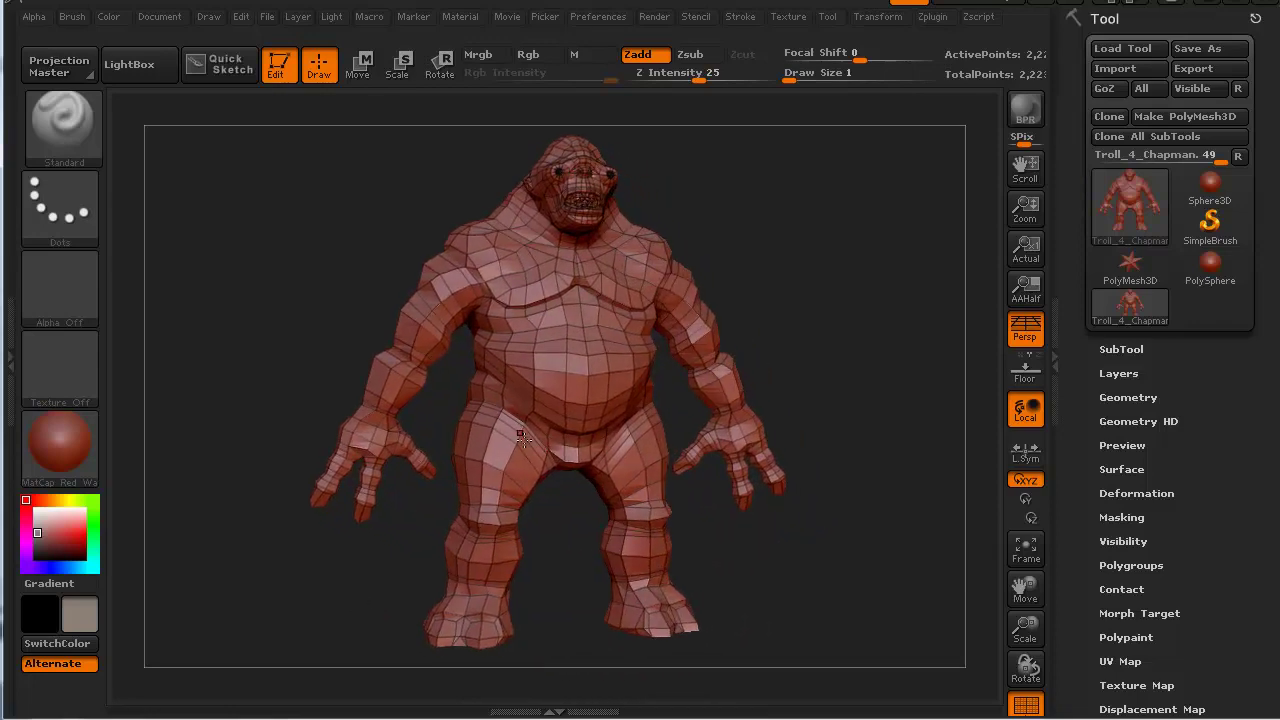
left_click_drag(540, 526, 540, 531, "shift")
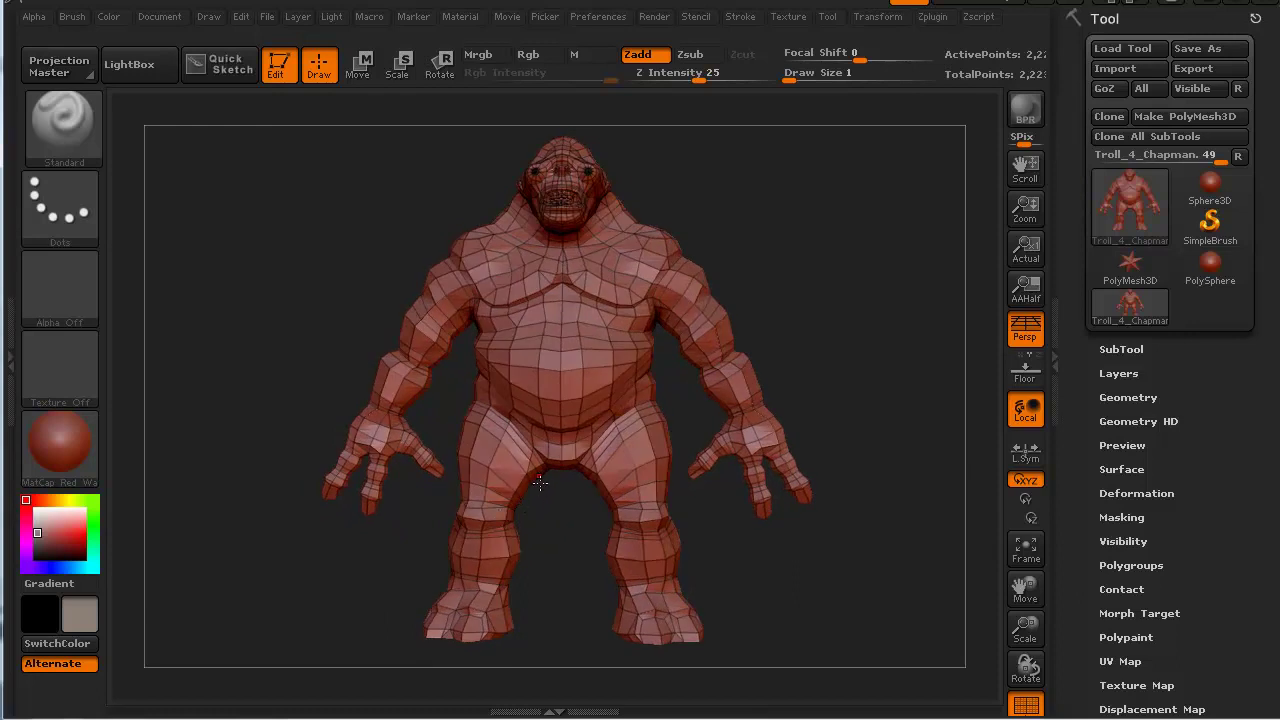
left_click_drag(258, 296, 282, 286)
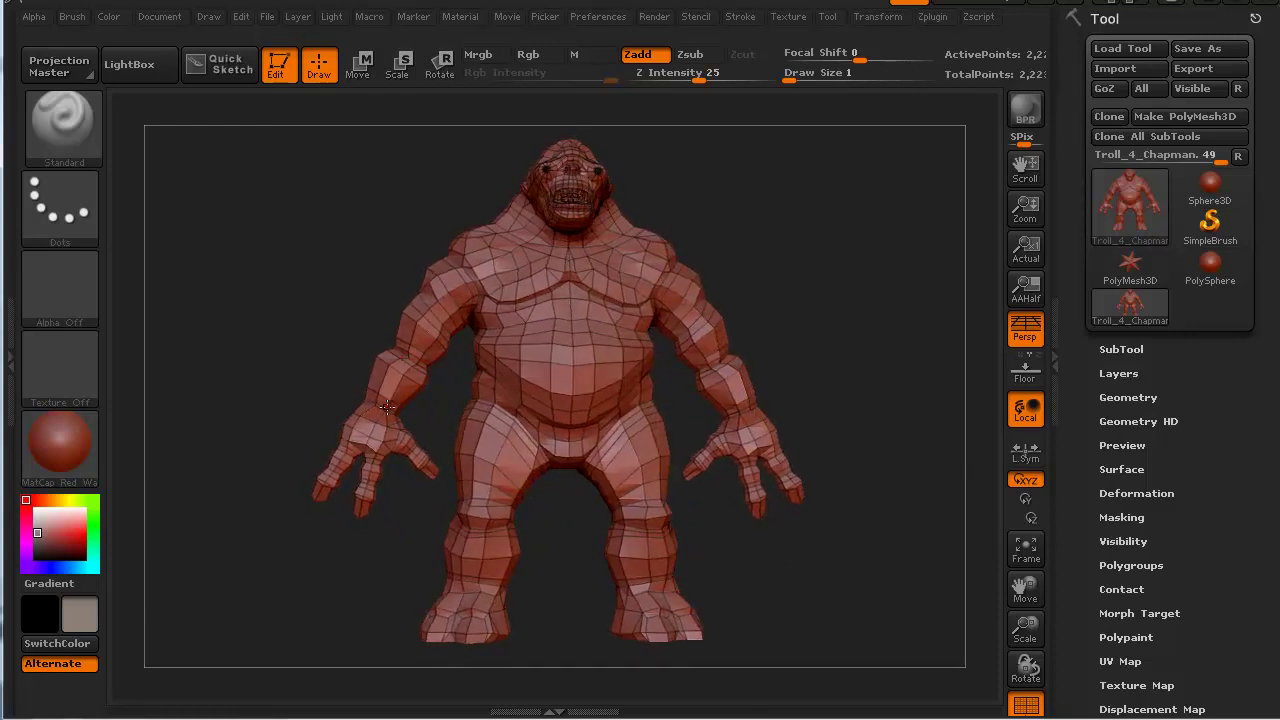
mouse_move(345, 600)
left_mouse_down()
mouse_move(336, 581)
mouse_move(331, 594)
mouse_move(357, 603)
mouse_move(308, 605)
mouse_move(430, 607)
mouse_move(300, 594)
mouse_move(257, 534)
mouse_move(249, 560)
mouse_move(263, 423)
mouse_move(269, 474)
mouse_move(283, 480)
mouse_move(254, 443)
mouse_move(257, 424)
left_mouse_up()
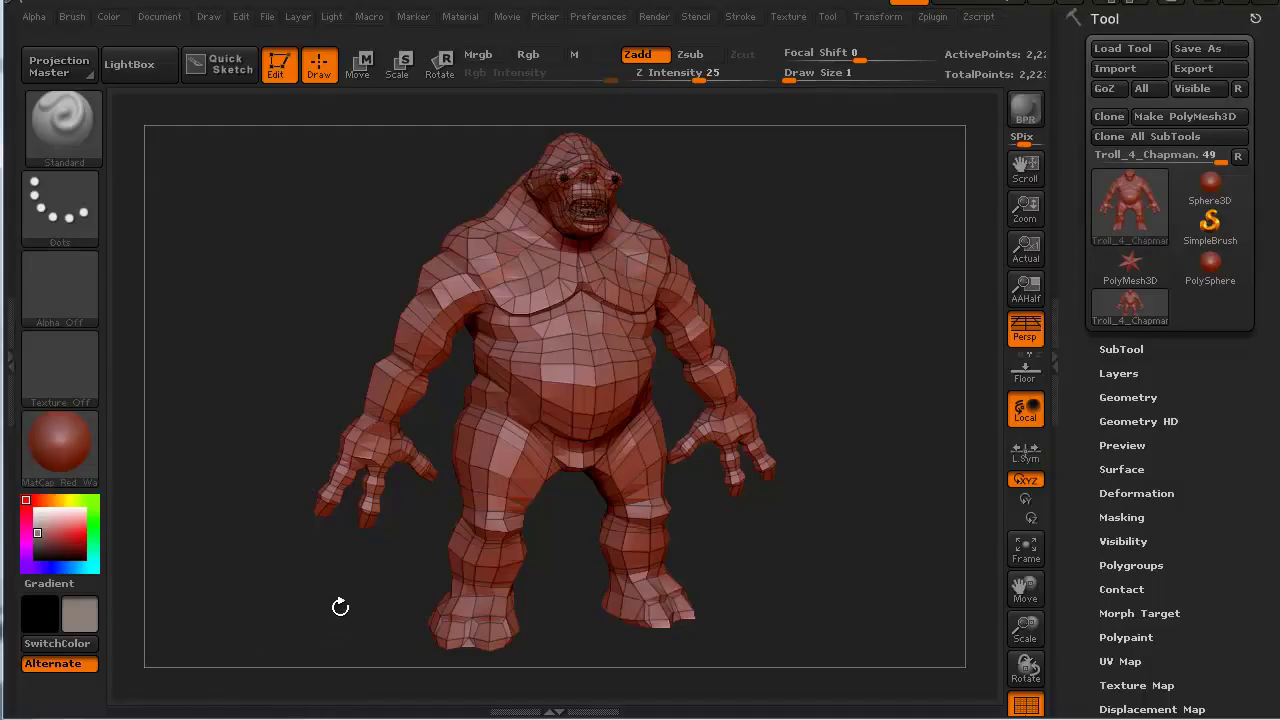
left_click_drag(337, 606, 729, 605)
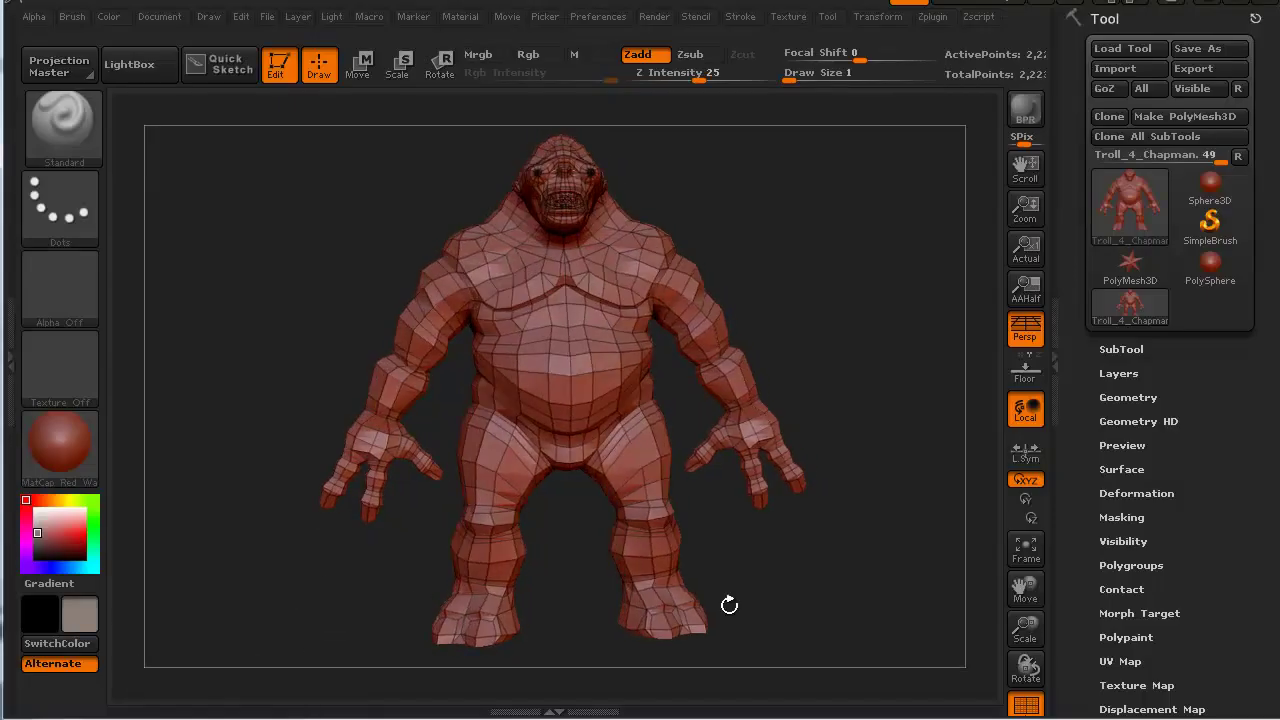
Generate polygroups for the whole troll with Auto Groups With UV.
scroll(1216, 626, "down", 3)
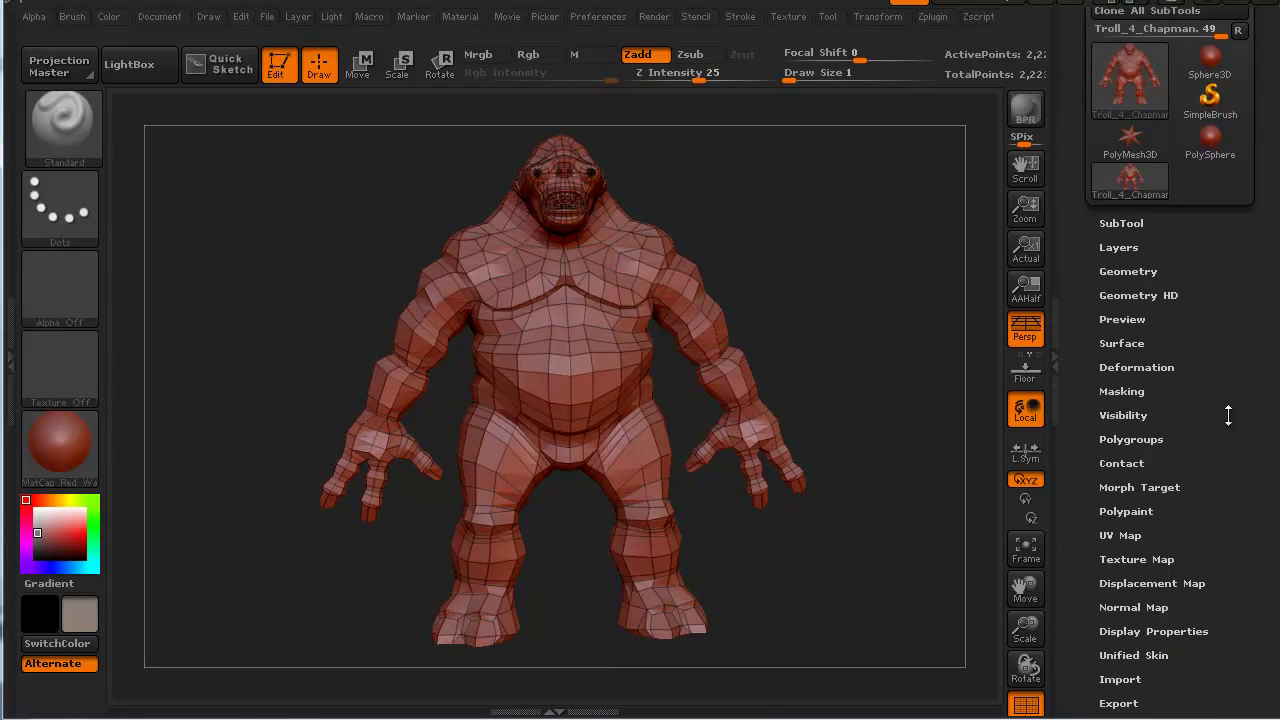
left_click_drag(1223, 507, 1229, 480)
left_click(1229, 484)
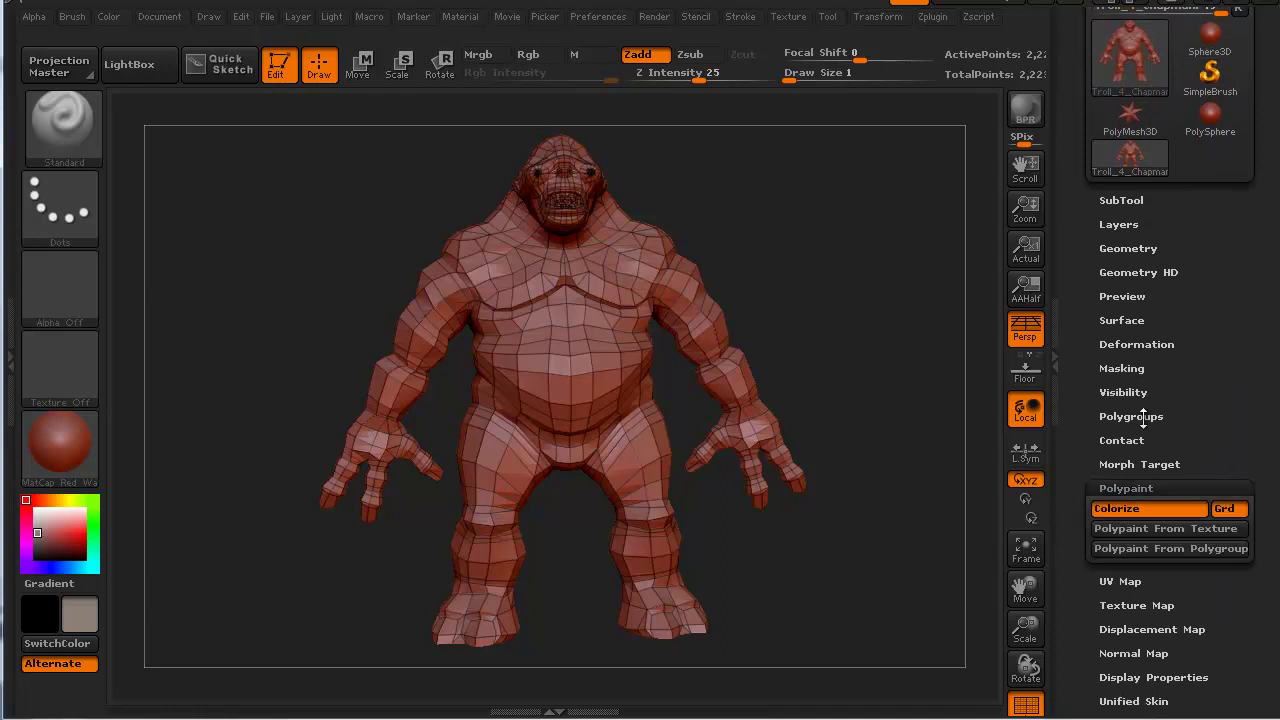
left_click(1143, 417)
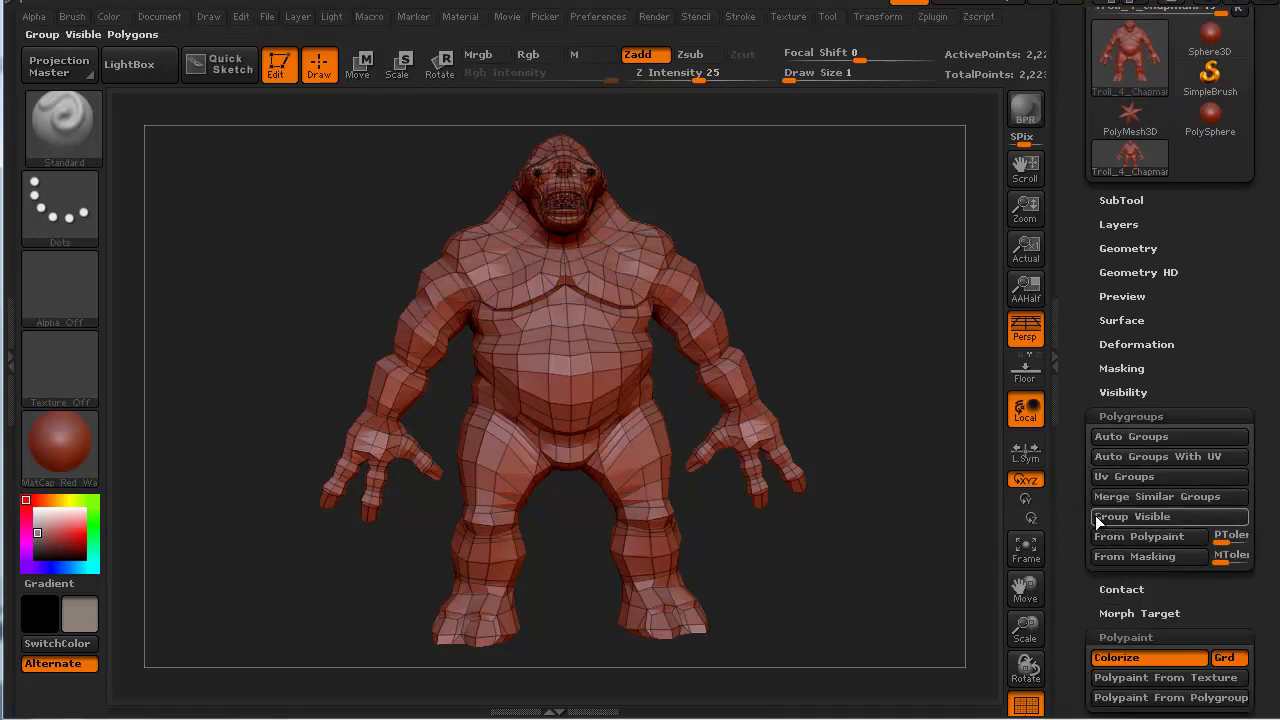
left_click(1132, 458)
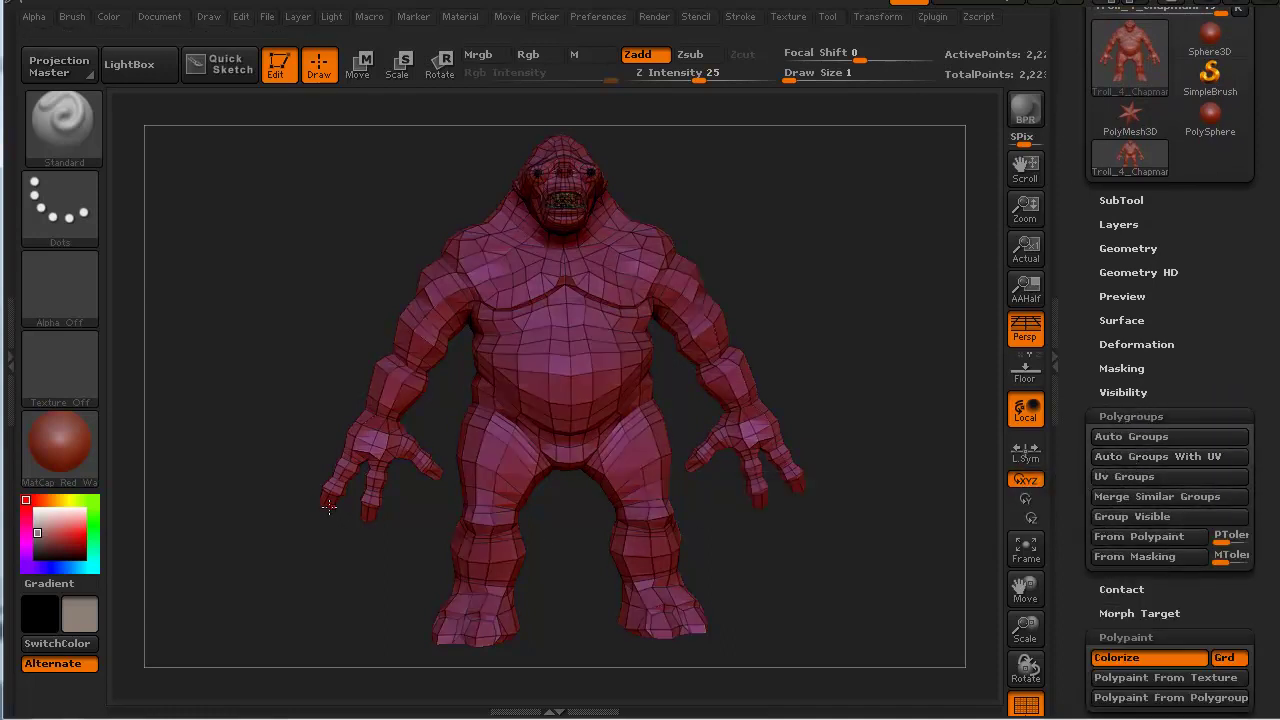
Examine the generated polygroups on the troll's head, around the eyes, teeth and inside of the mouth.
left_click_drag(251, 346, 366, 443)
left_click_drag(230, 273, 243, 385, "alt")
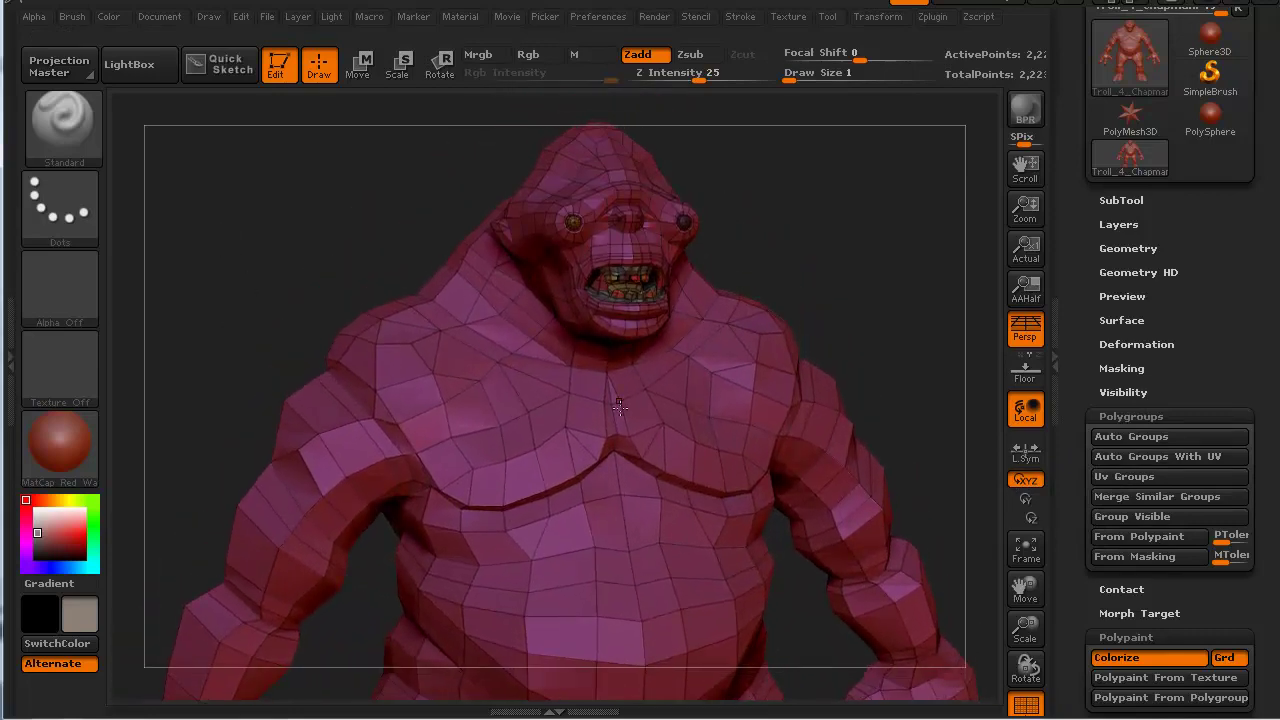
left_click_drag(302, 271, 263, 252)
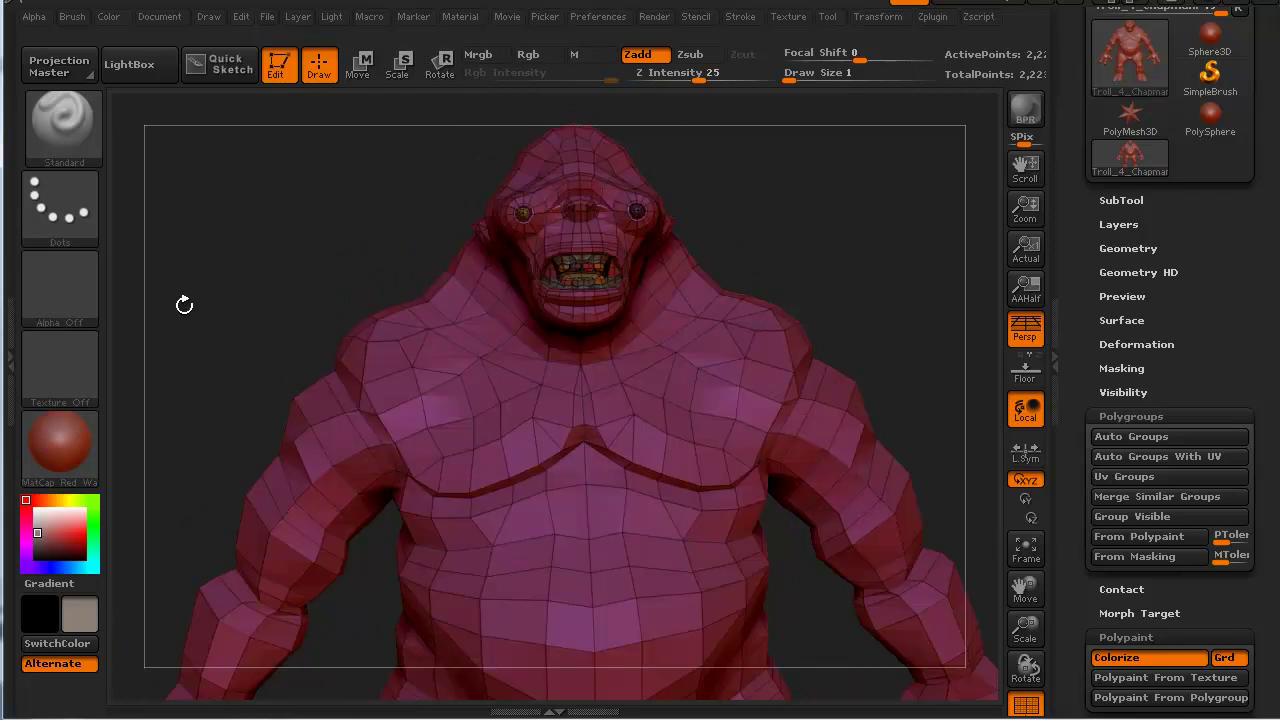
left_click_drag(184, 304, 265, 473)
left_click_drag(169, 575, 180, 714, "alt")
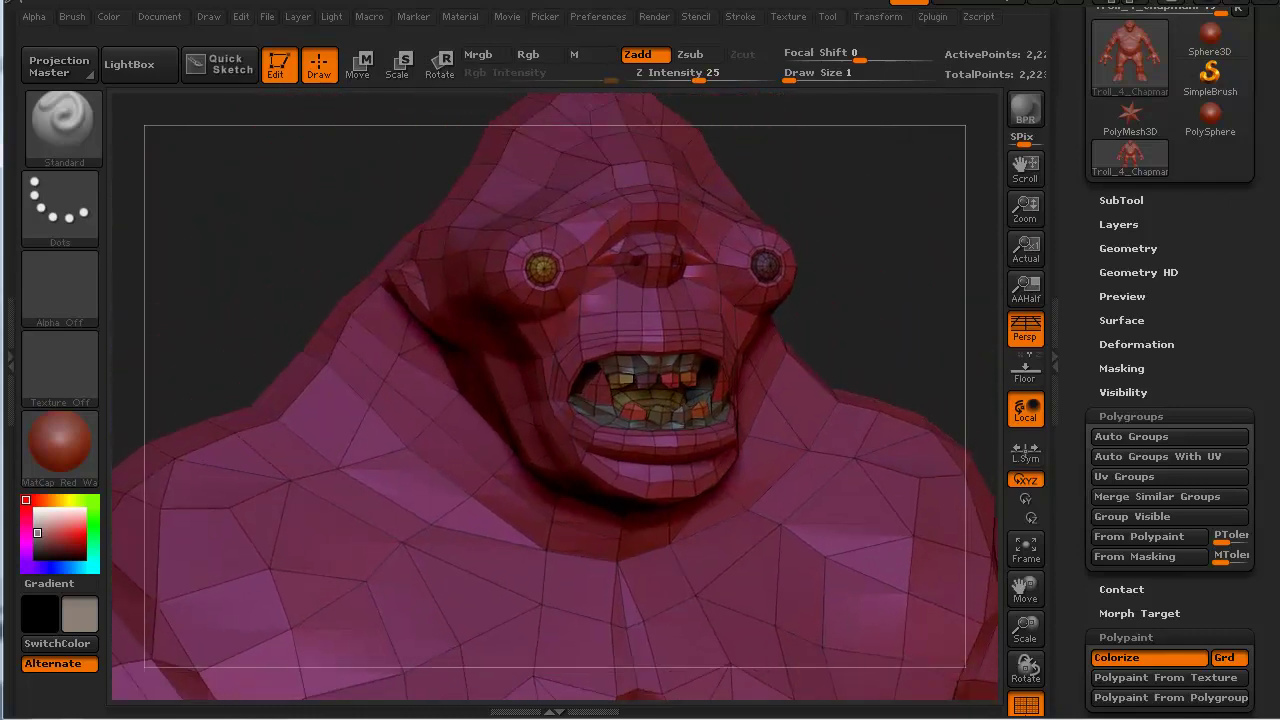
left_click_drag(228, 296, 258, 304, "alt")
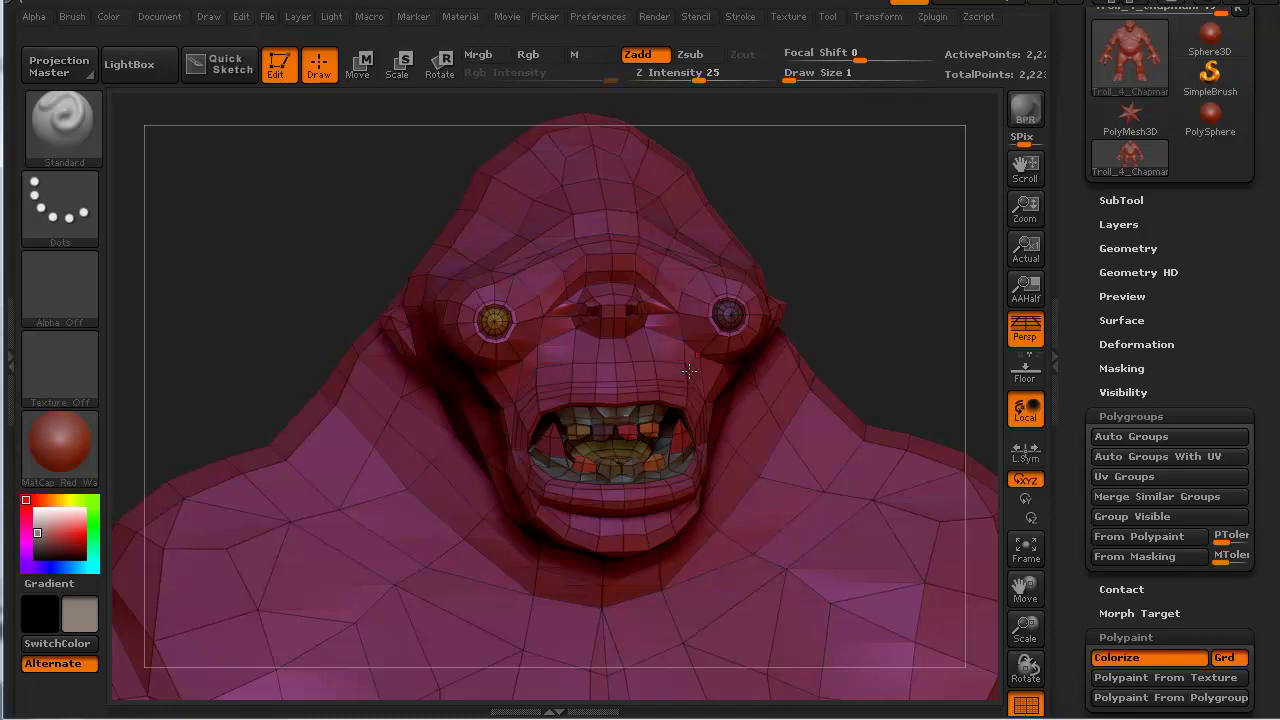
left_click_drag(251, 289, 212, 378)
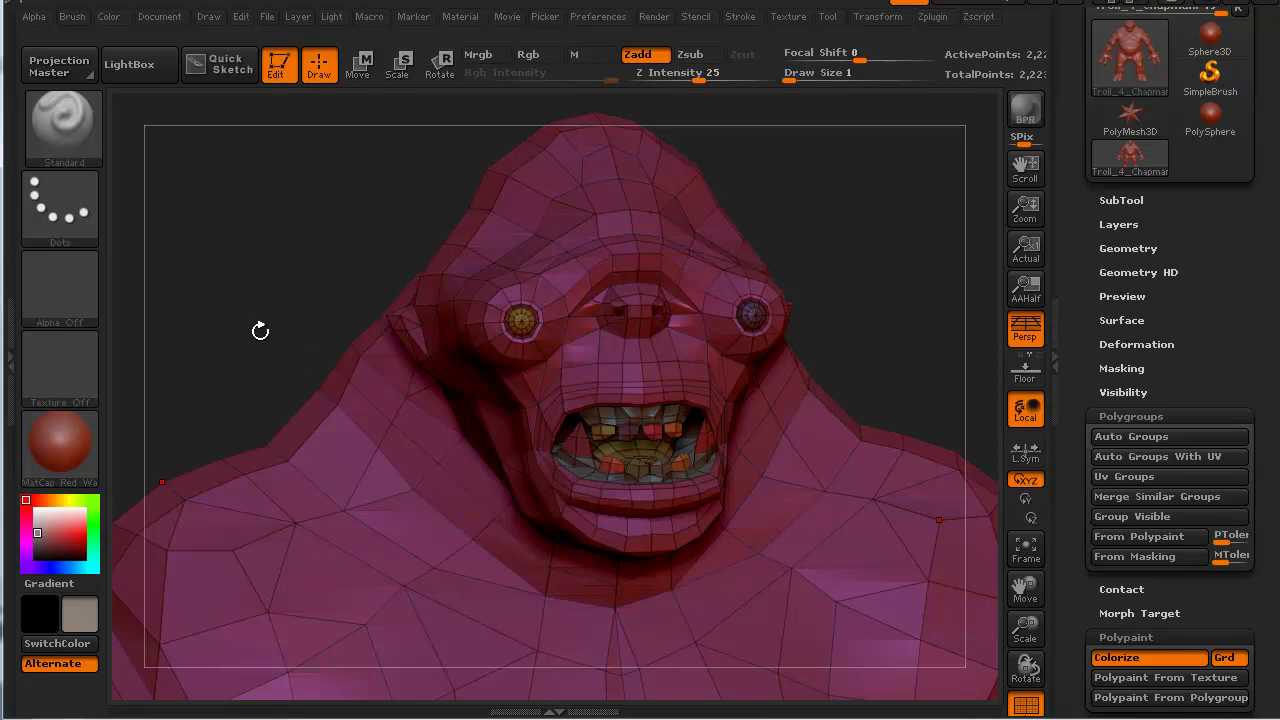
left_click_drag(265, 343, 233, 310)
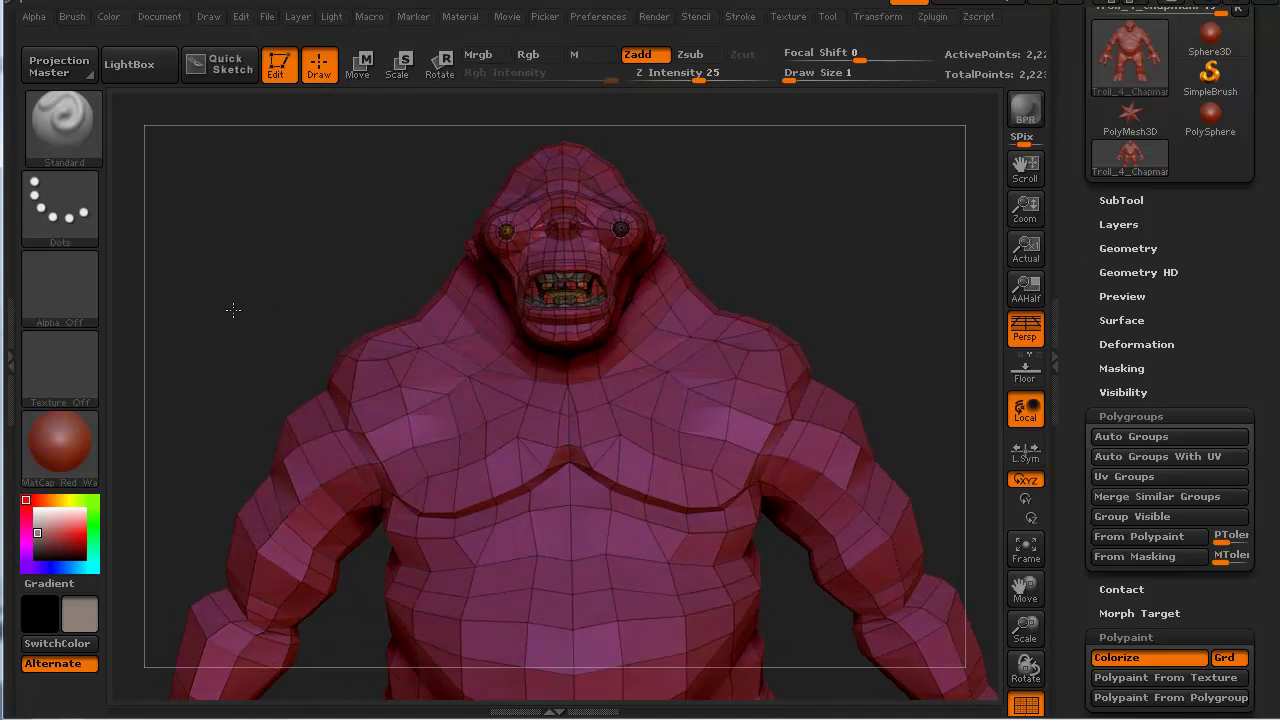
Isolate the troll's body polygroup and invert the visibility to leave only the eyes, teeth and mouth interior.
left_click(404, 372, "ctrl+shift")
left_click_drag(291, 335, 268, 315)
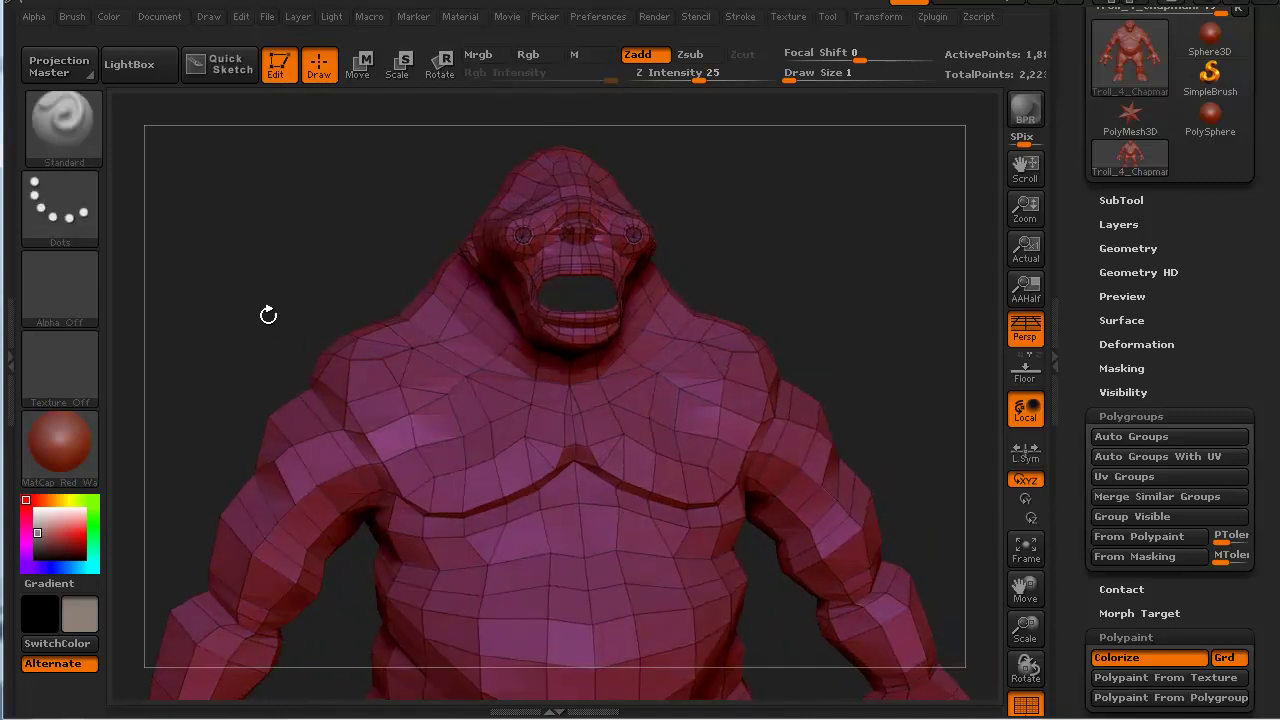
left_click_drag(203, 369, 251, 314)
left_click_drag(242, 258, 262, 285, "ctrl+shift")
left_click_drag(325, 337, 308, 516, "alt")
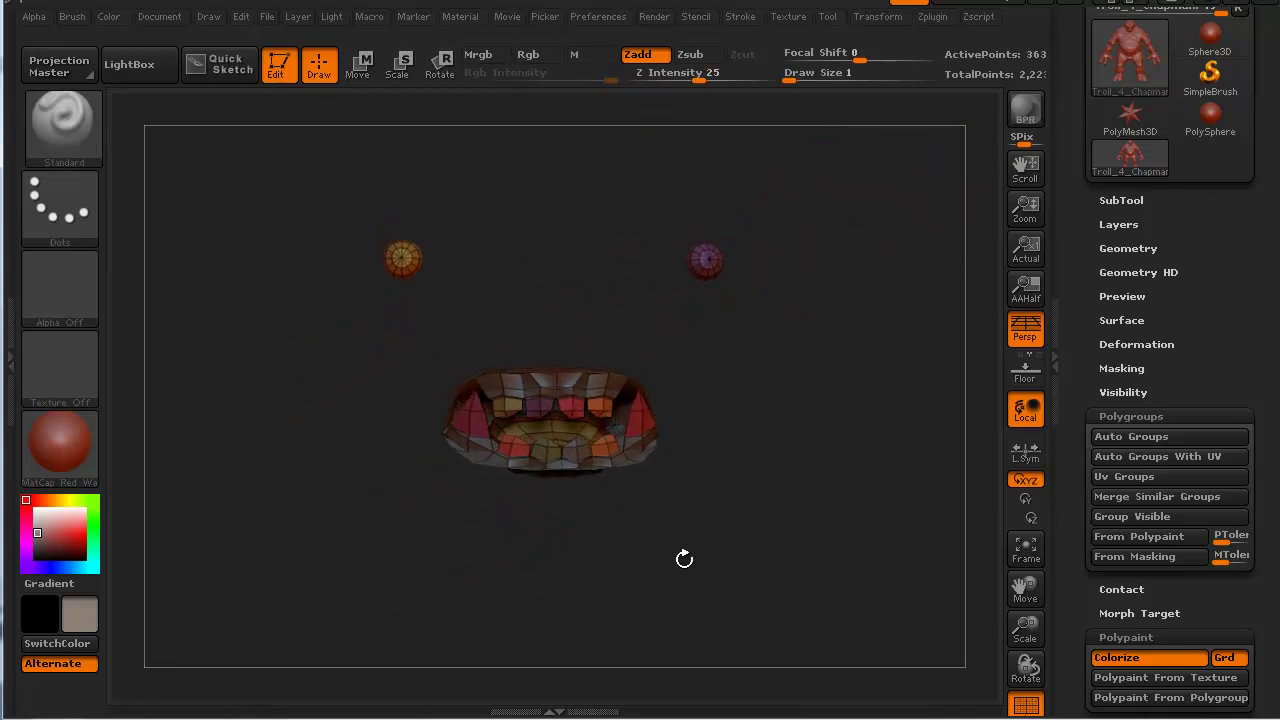
Combine the visible eyes, teeth and mouth parts into one polygroup and show the whole troll again.
left_click(1118, 515)
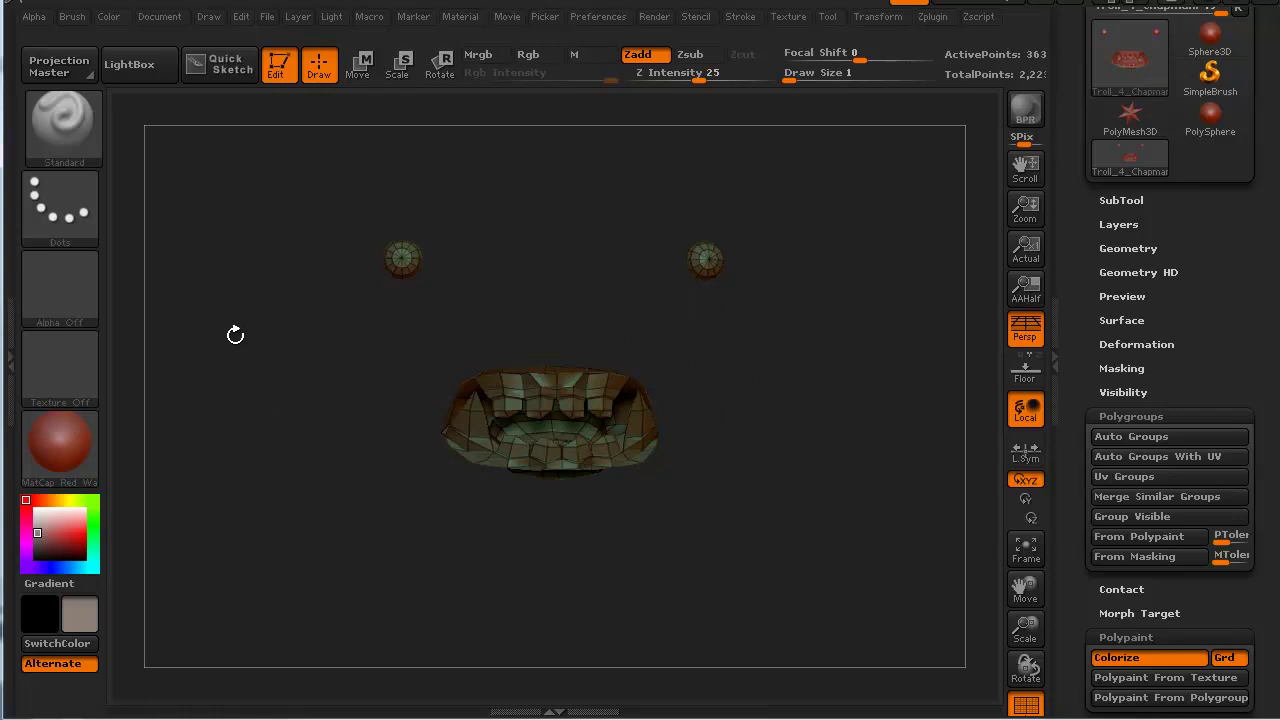
key("ctrl+shift")
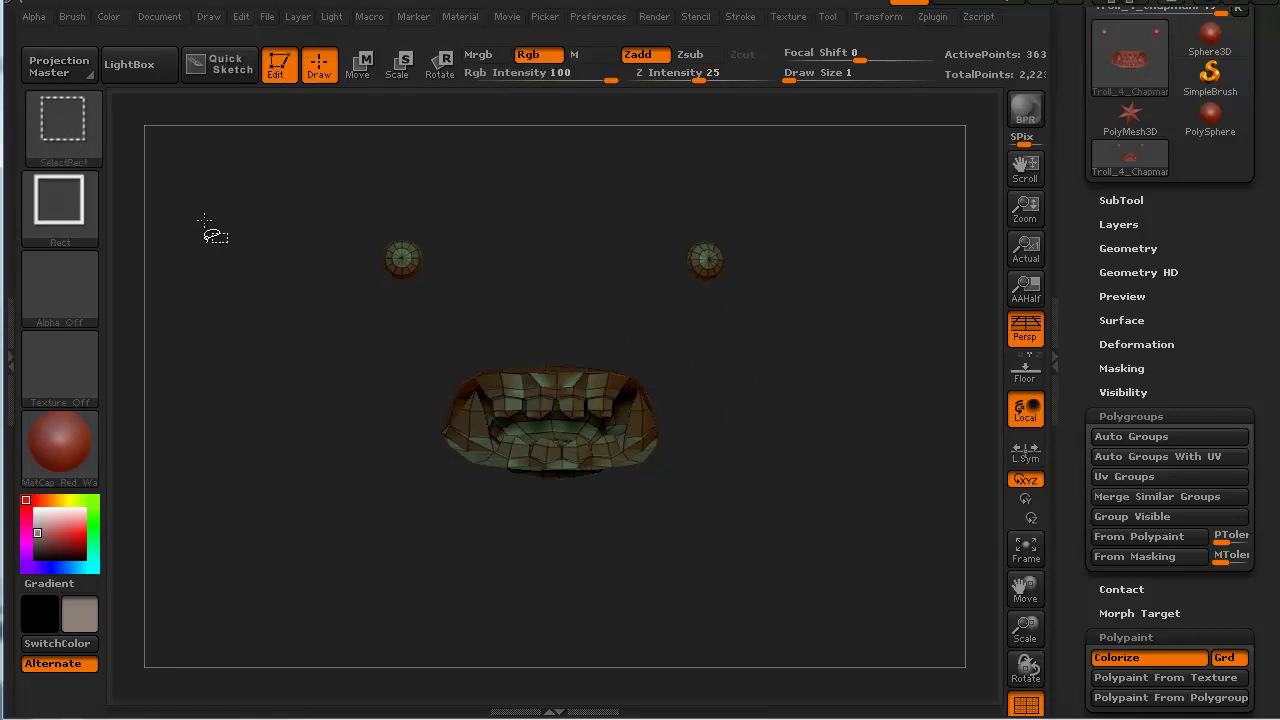
left_click(205, 229, "ctrl+shift")
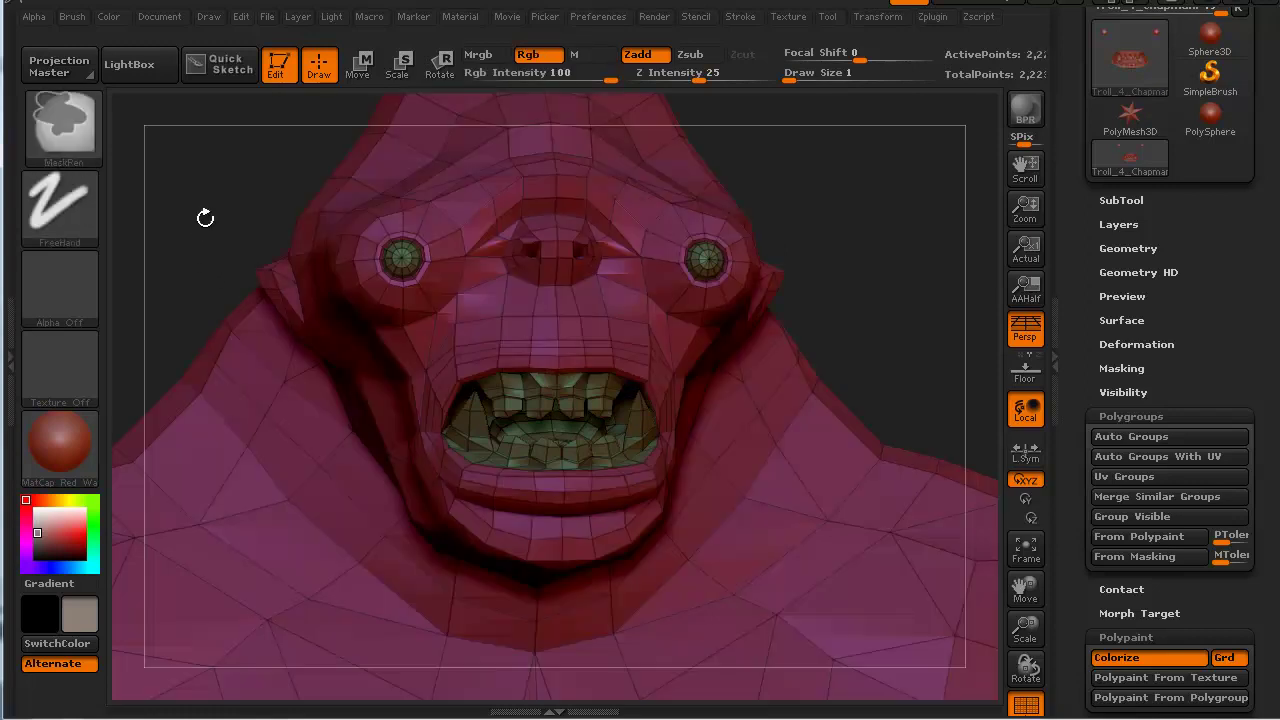
Turn off perspective and view the troll's legs straight from the front.
left_click_drag(185, 283, 206, 204, "alt")
left_click_drag(322, 267, 295, 303)
key("p")
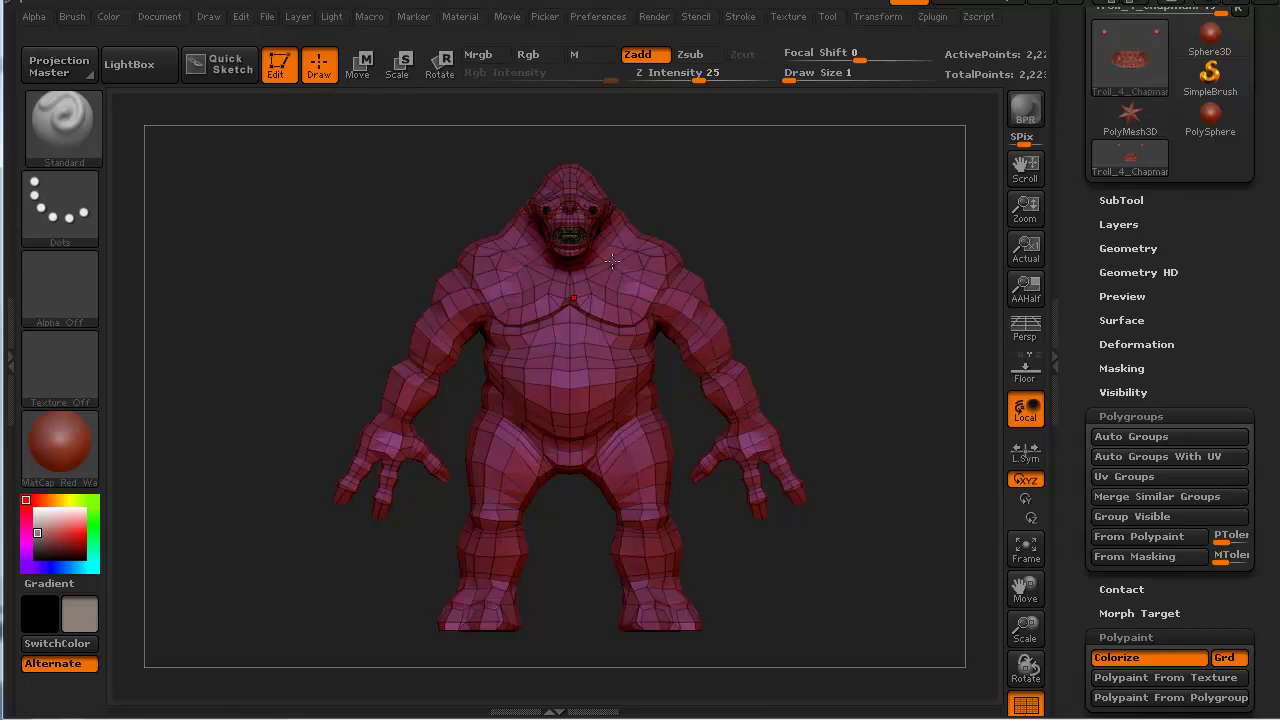
left_click_drag(236, 320, 144, 278)
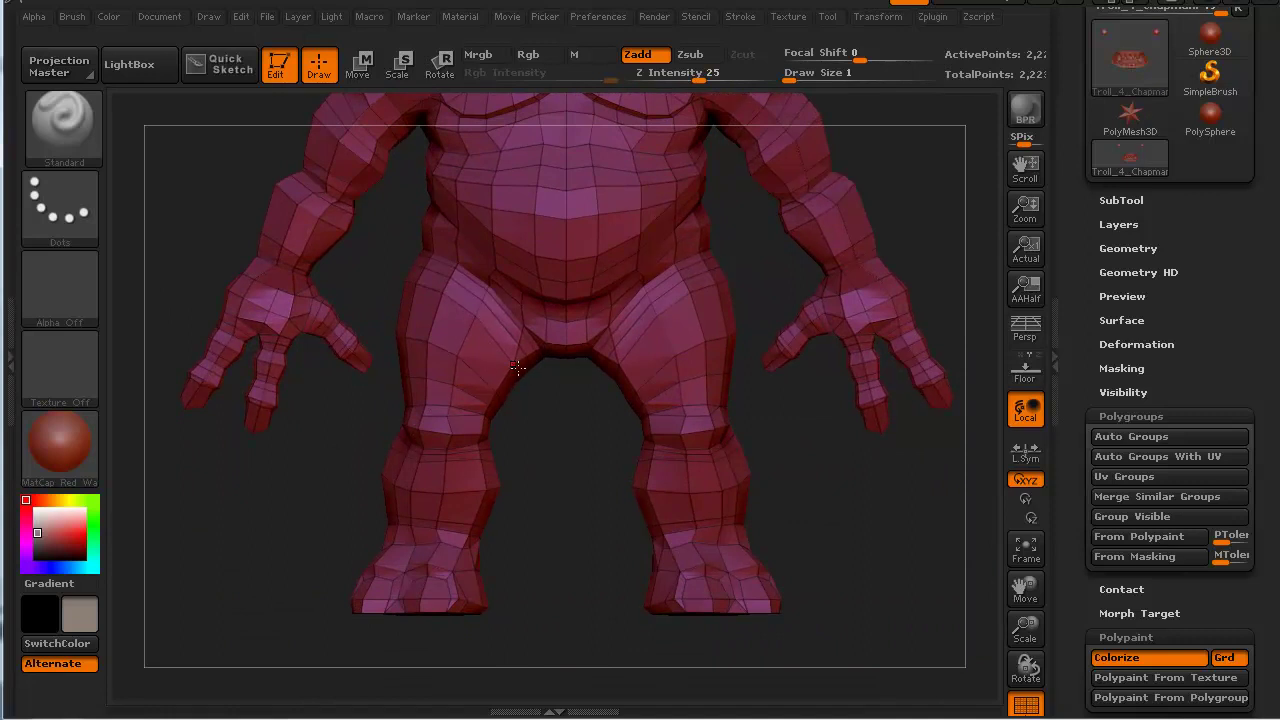
left_click_drag(235, 217, 223, 374, "alt")
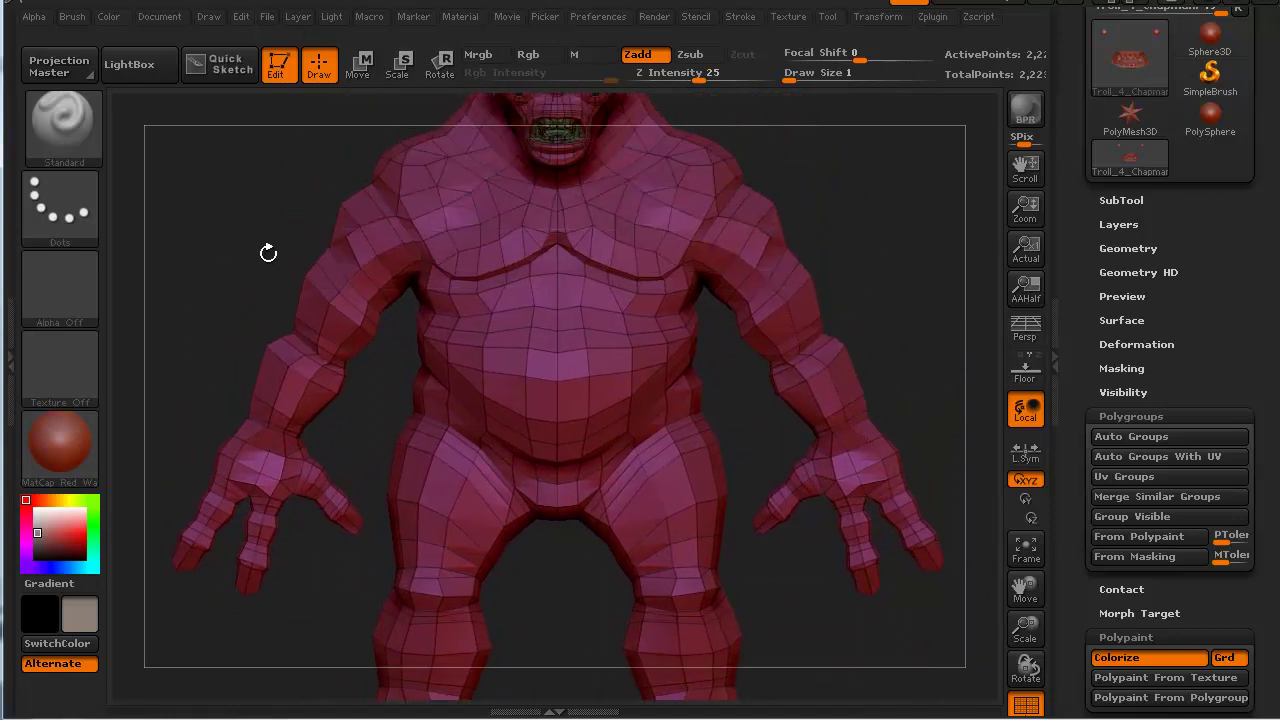
left_click_drag(268, 253, 225, 333, "alt")
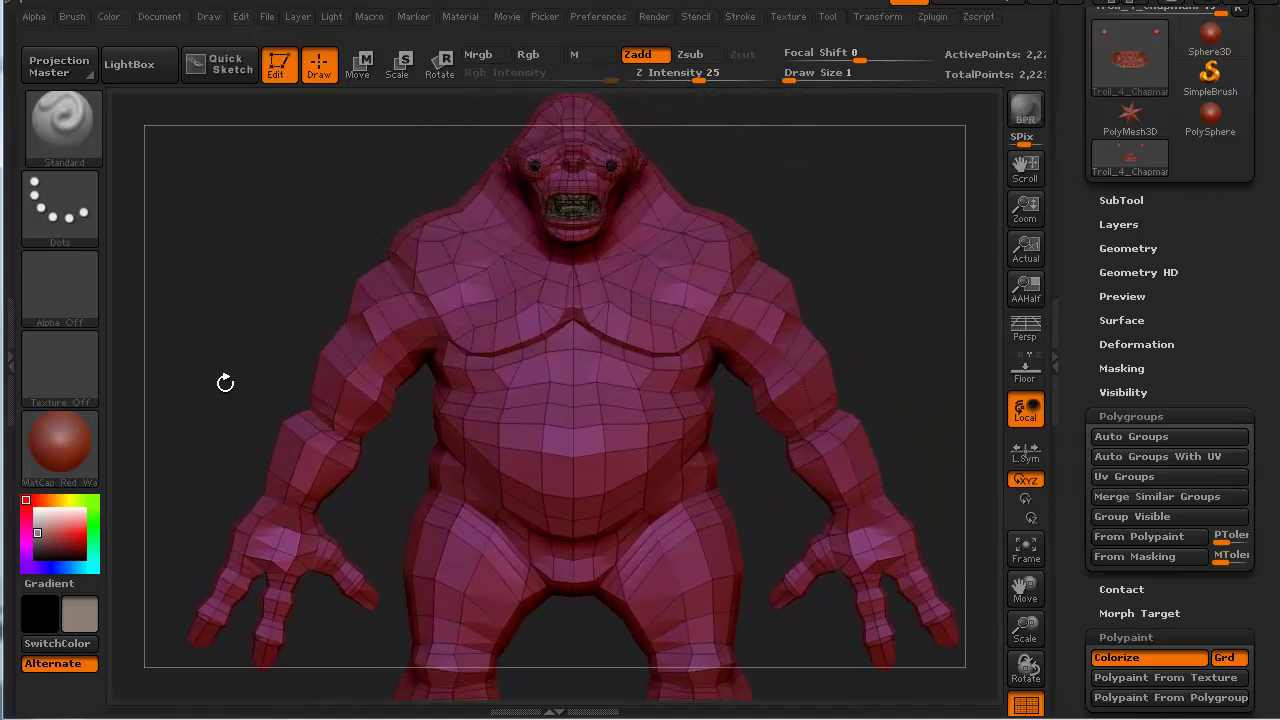
left_click_drag(225, 383, 223, 184, "alt")
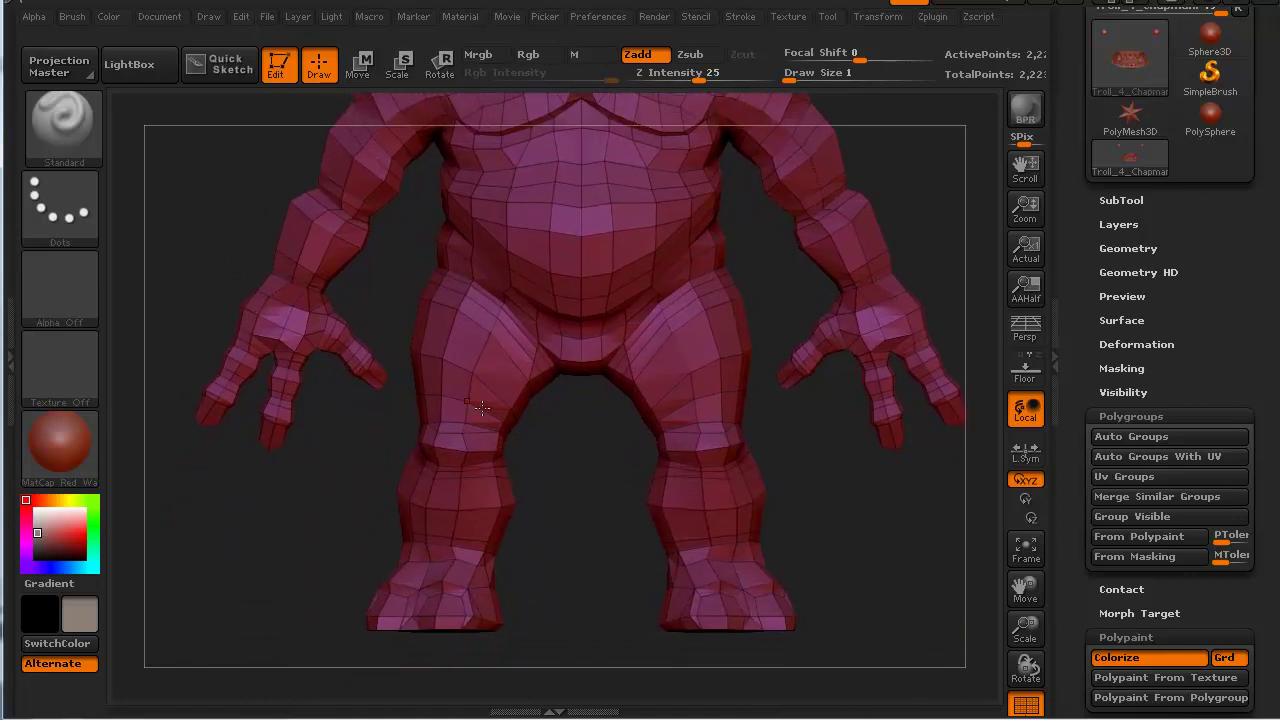
left_click_drag(292, 582, 299, 517)
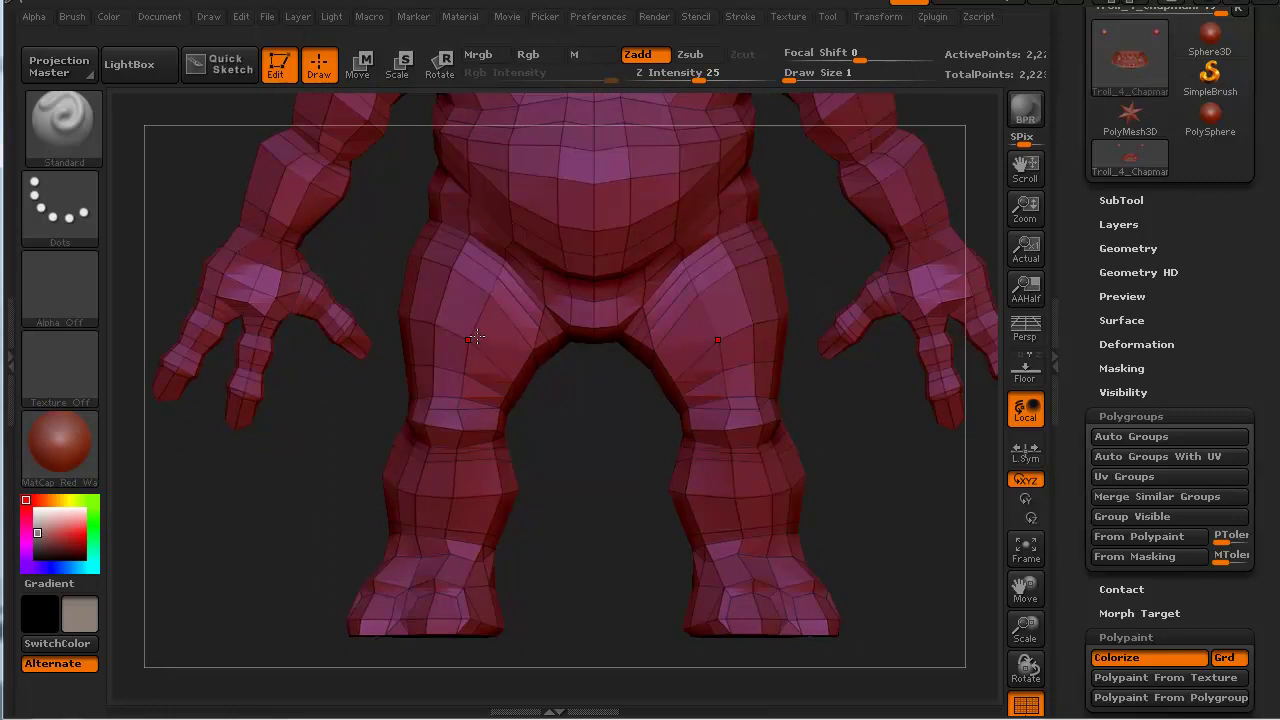
left_click_drag(309, 561, 246, 449)
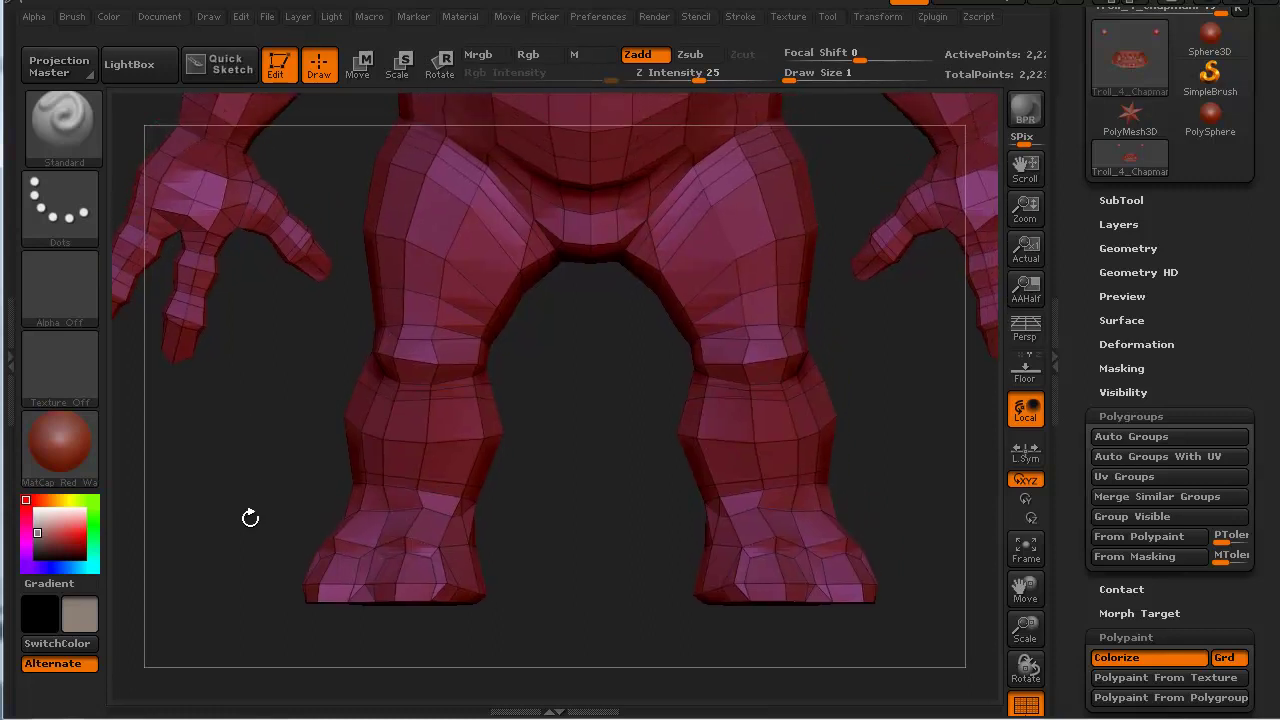
Try to isolate both lower legs and feet from just below the knees.
key("ctrl+shift")
mouse_move(222, 640)
left_mouse_down("ctrl+shift")
mouse_move(400, 576)
mouse_move(508, 472)
mouse_move(547, 342)
left_mouse_up("ctrl+shift")
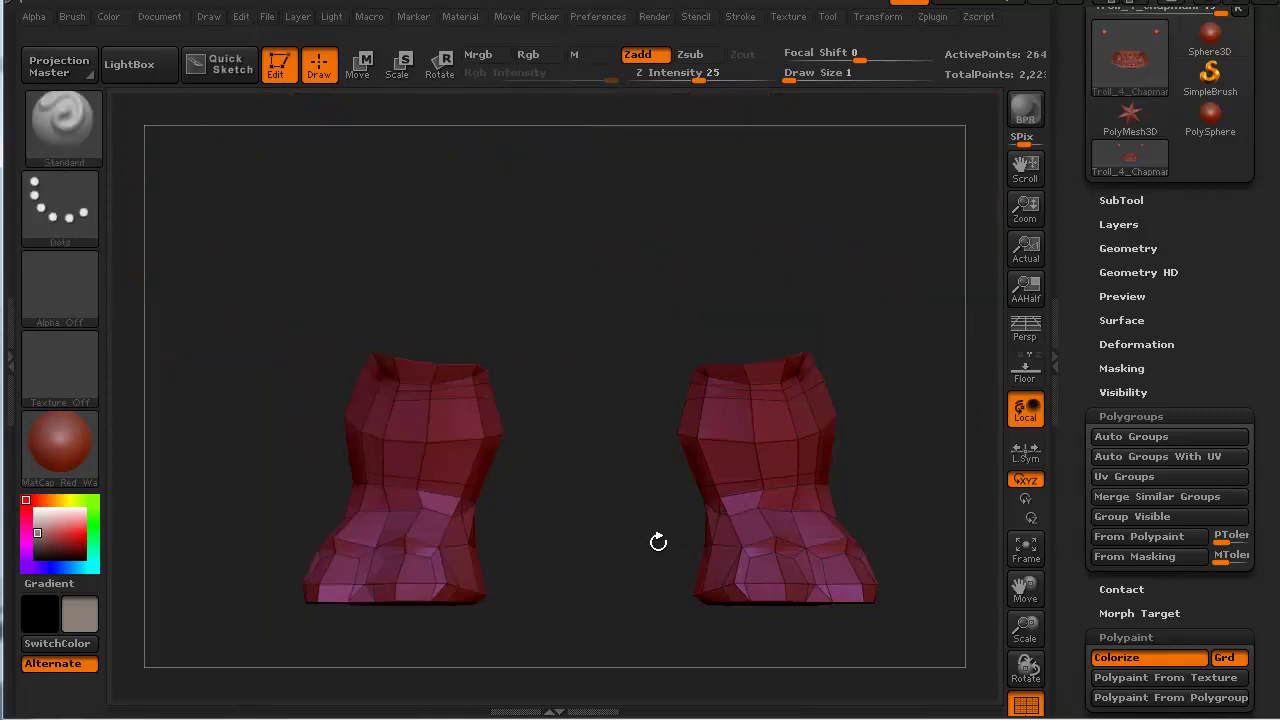
mouse_move(556, 548)
left_mouse_down()
mouse_move(623, 543)
mouse_move(562, 588)
mouse_move(569, 520)
mouse_move(599, 557)
mouse_move(579, 583)
mouse_move(600, 506)
mouse_move(563, 491)
mouse_move(580, 554)
left_mouse_up()
key("ctrl+shift")
left_click(540, 598, "ctrl+shift")
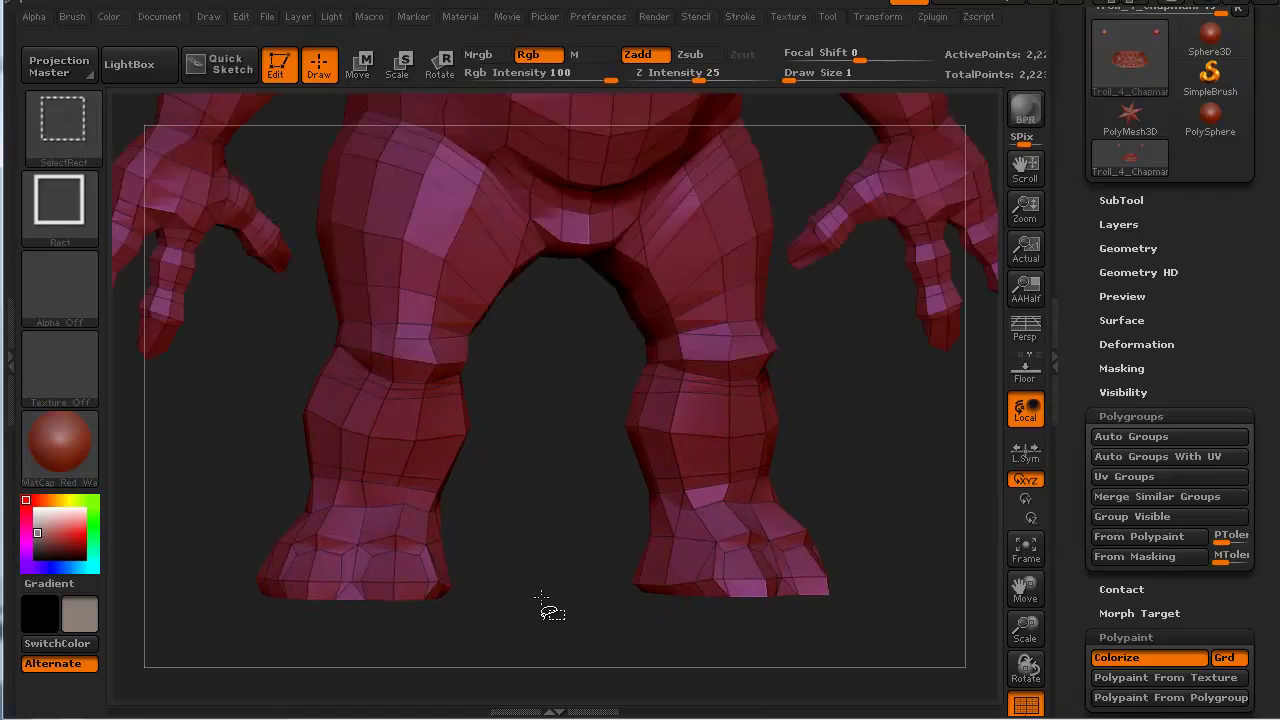
Isolate both of the troll's feet and lower legs up to the knees from the front.
mouse_move(540, 591)
left_mouse_down()
mouse_move(537, 505)
mouse_move(577, 569)
mouse_move(563, 527)
mouse_move(559, 609)
mouse_move(550, 598)
left_mouse_up()
mouse_move(302, 650)
left_mouse_down("ctrl+shift")
mouse_move(470, 553)
mouse_move(524, 437)
mouse_move(526, 400)
left_mouse_up("ctrl+shift")
left_click_drag(543, 591, 537, 434, "alt")
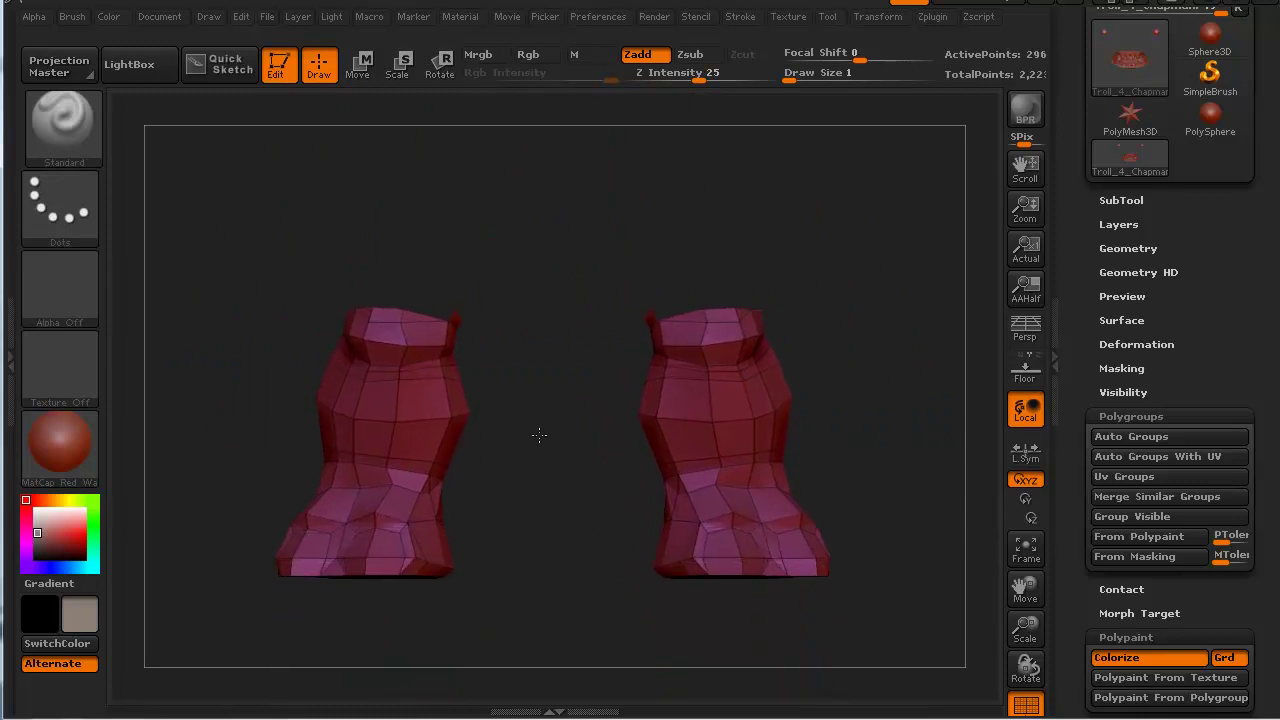
Grow the visible area from the lower legs up over the thighs to the hips.
left_click(1112, 390)
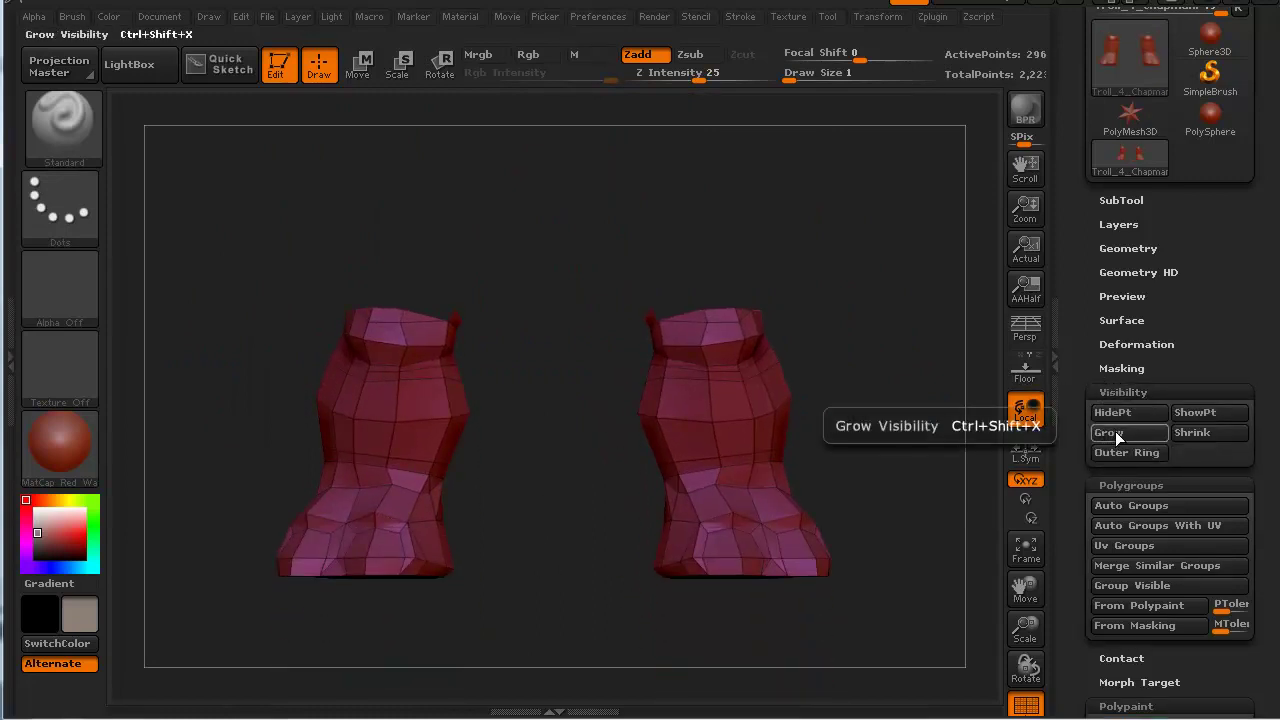
left_click(1117, 437)
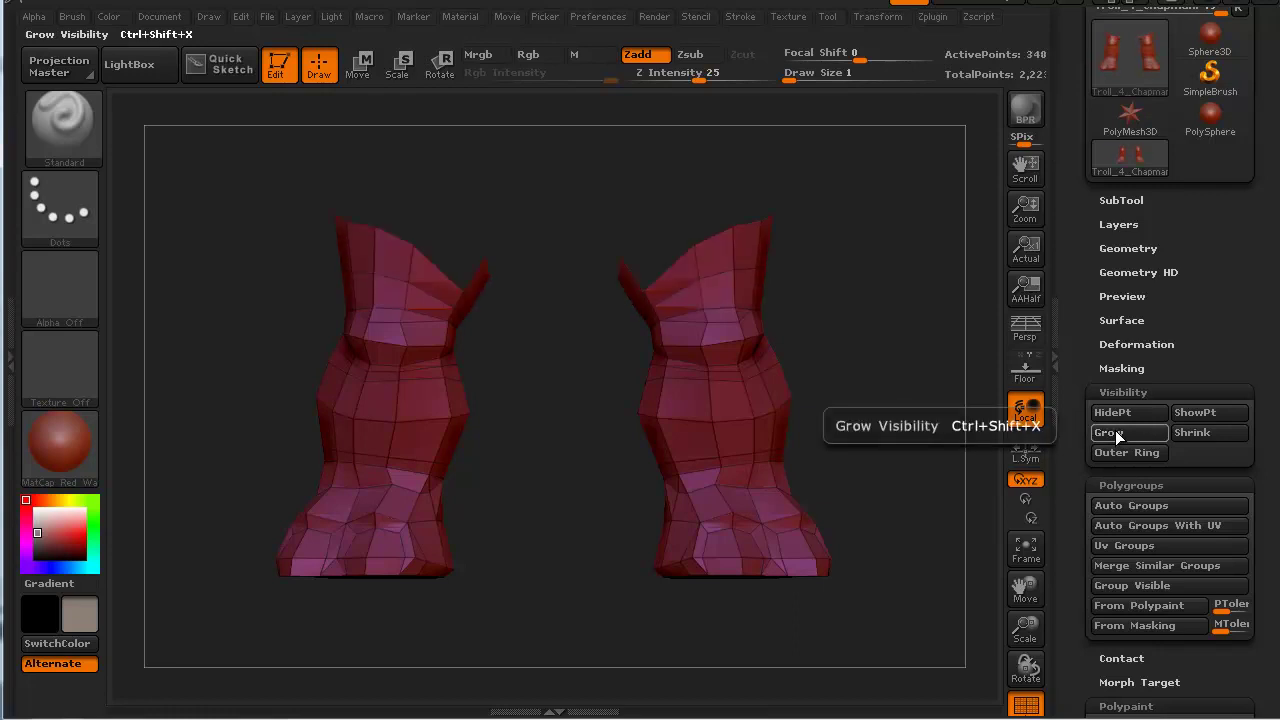
left_click(1117, 437)
left_click(1117, 437)
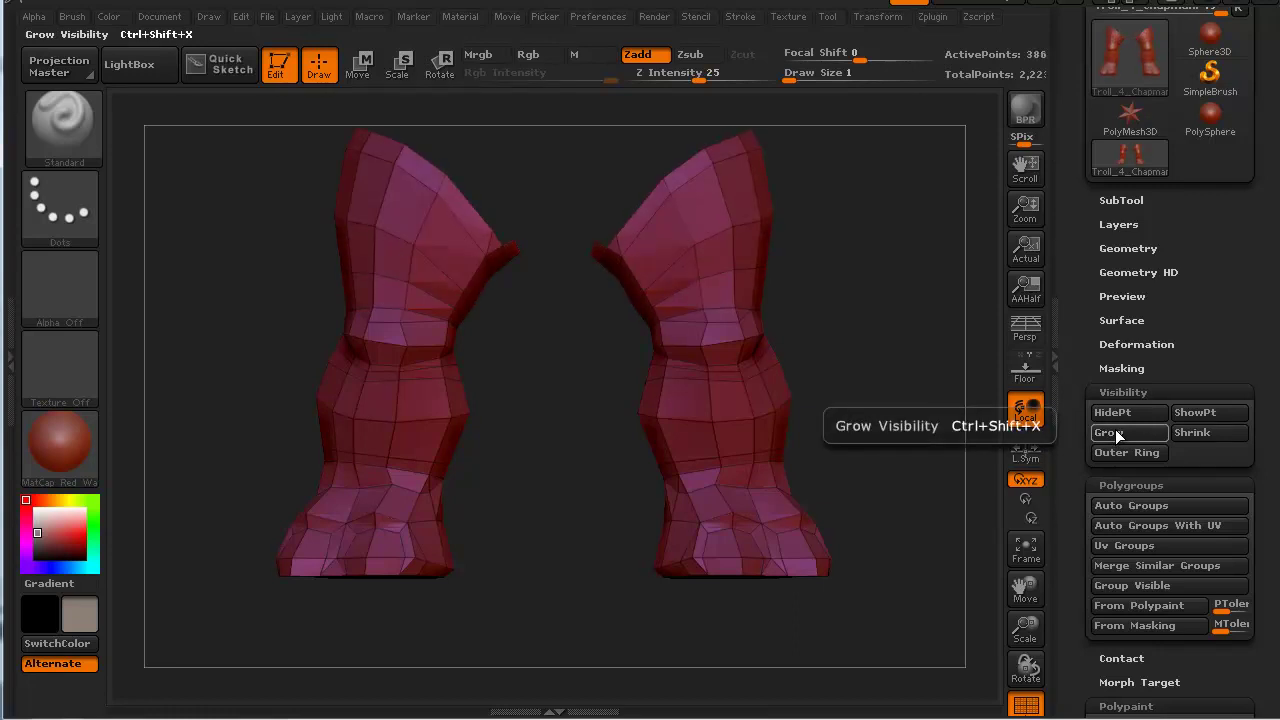
left_click(1117, 437)
left_click_drag(520, 460, 551, 501, "alt")
left_click(1119, 437)
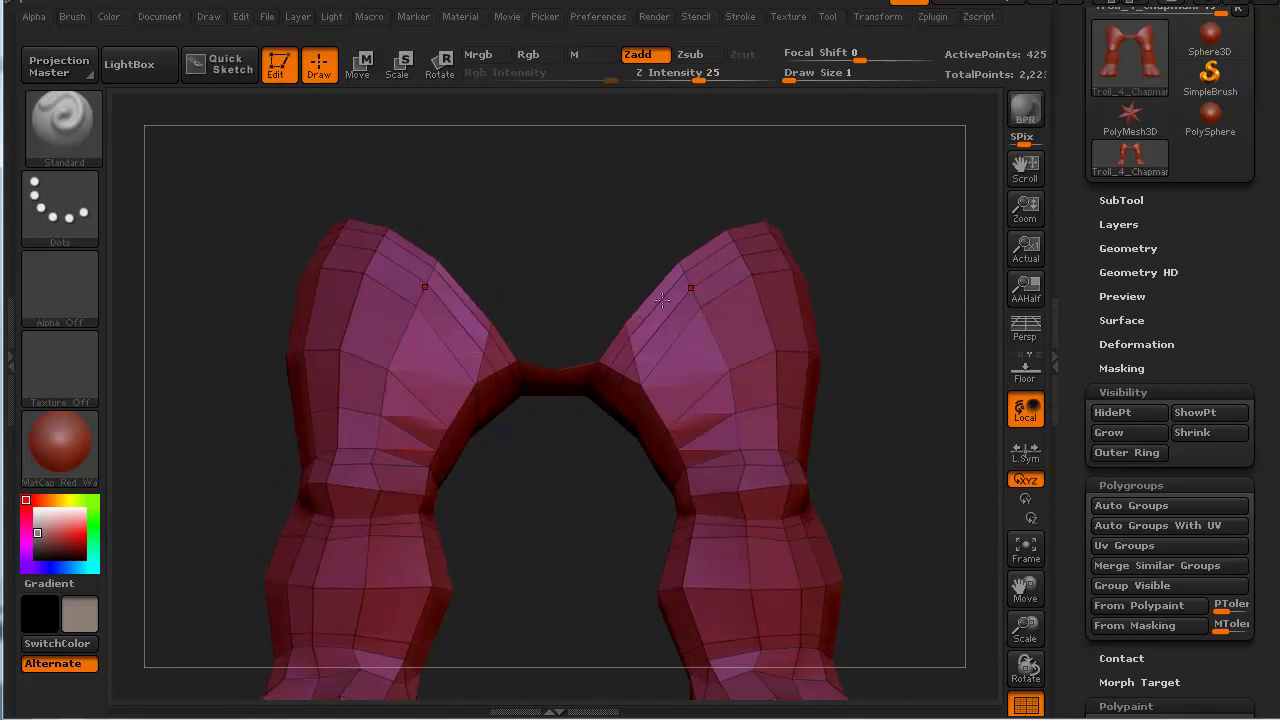
Hide the crotch polygons that bridge the two legs, leaving only the separate legs visible.
left_click_drag(560, 491, 541, 411)
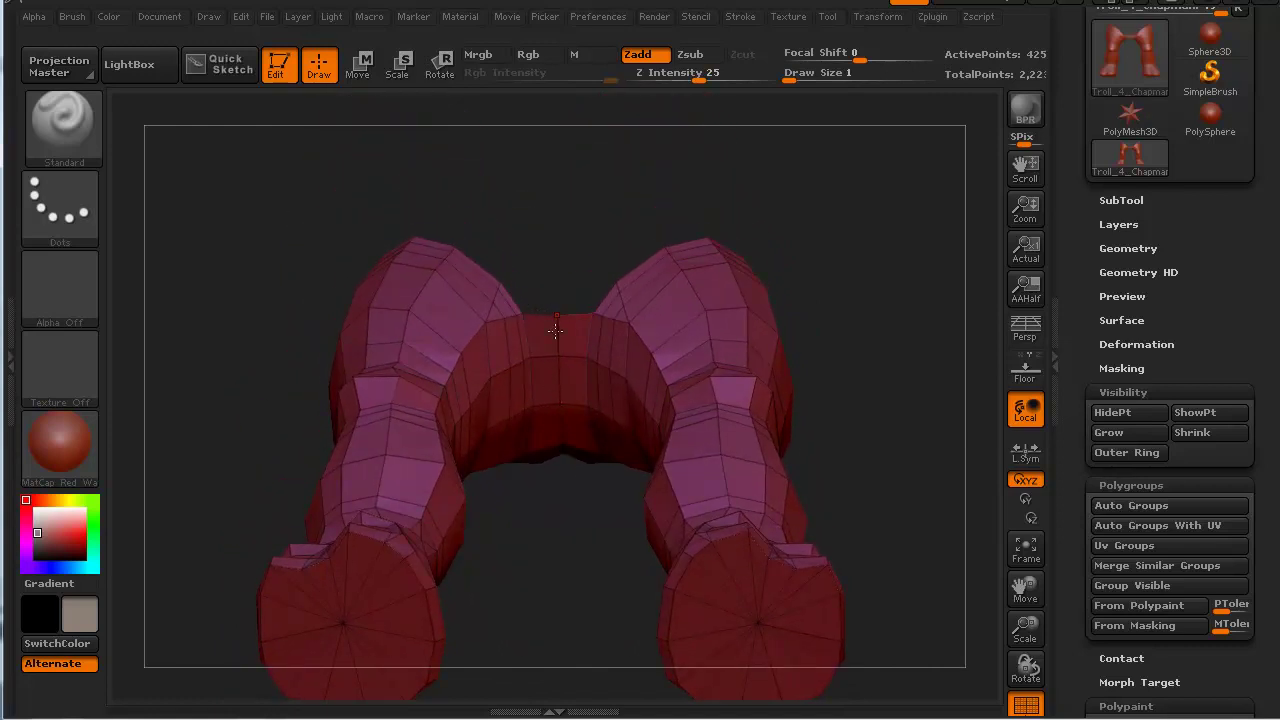
left_click_drag(565, 471, 552, 262)
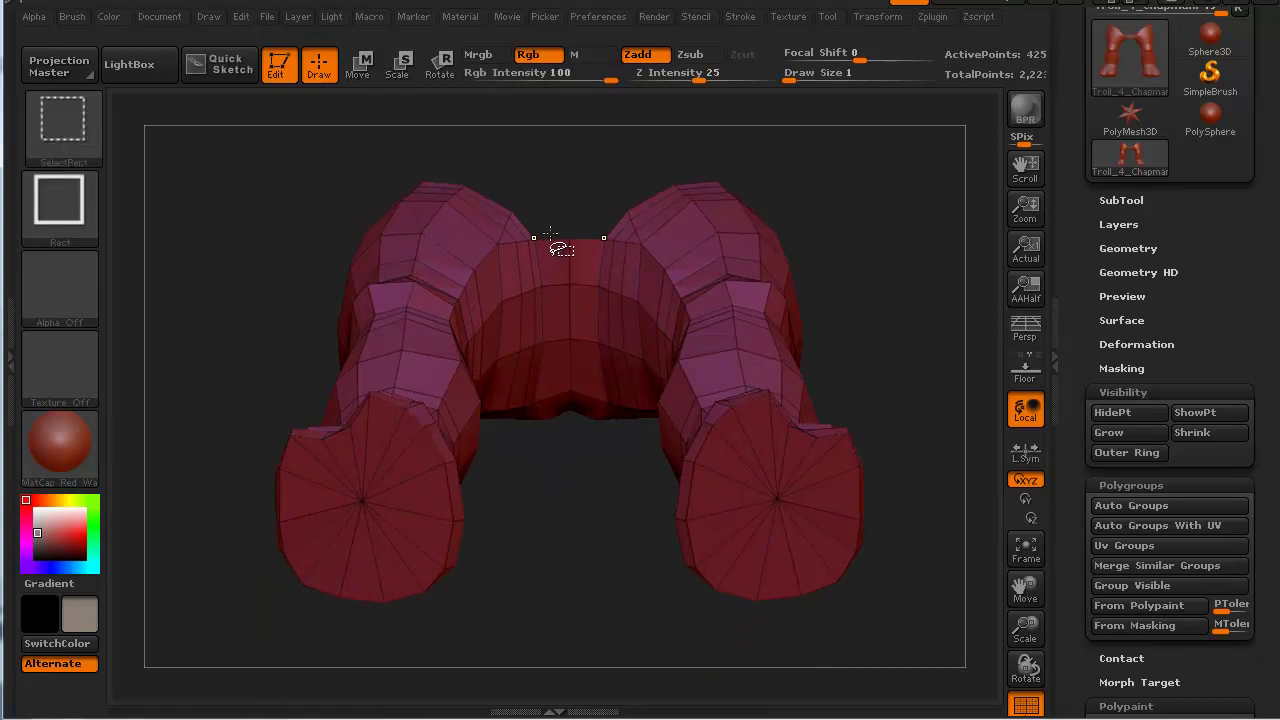
mouse_move(553, 221)
left_mouse_down("ctrl+shift")
mouse_move(586, 542)
mouse_move(586, 491)
mouse_move(591, 506)
mouse_move(557, 491)
mouse_move(553, 385)
mouse_move(551, 614)
mouse_move(460, 522)
left_mouse_up("ctrl+shift")
left_click_drag(634, 406, 437, 612, "alt")
key("ctrl+shift")
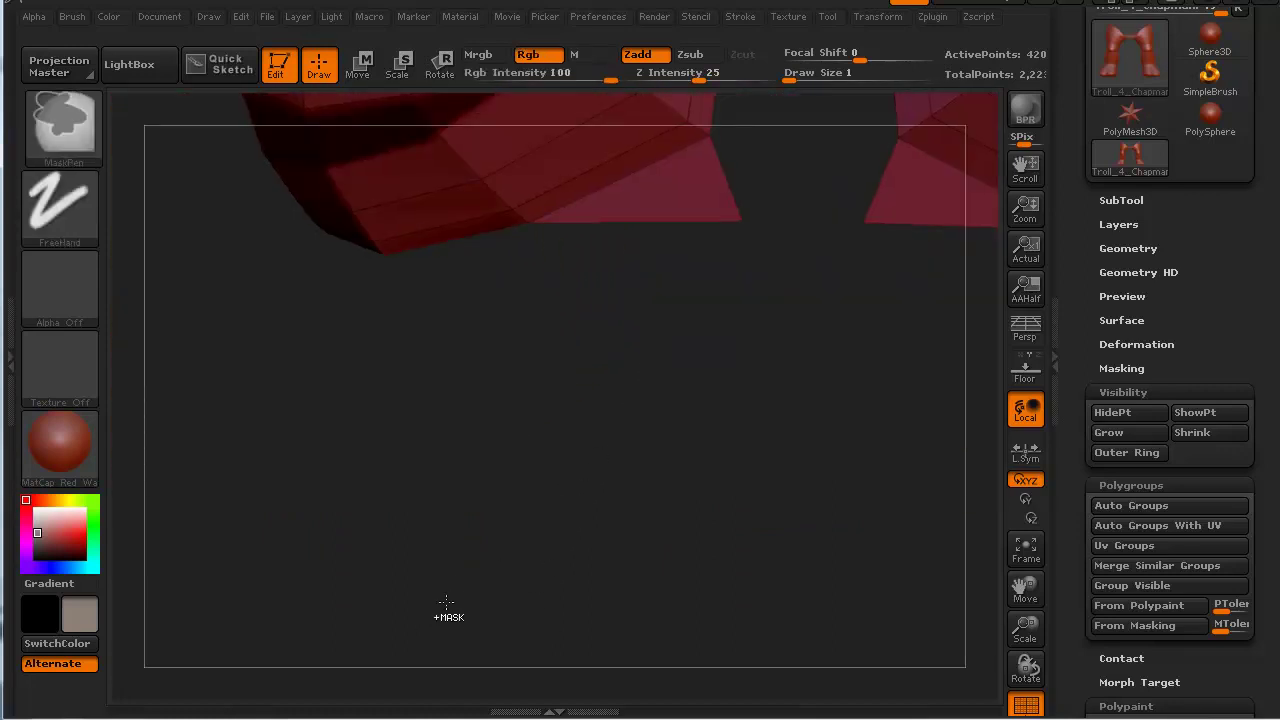
left_click_drag(640, 300, 772, 195, "ctrl+alt+shift")
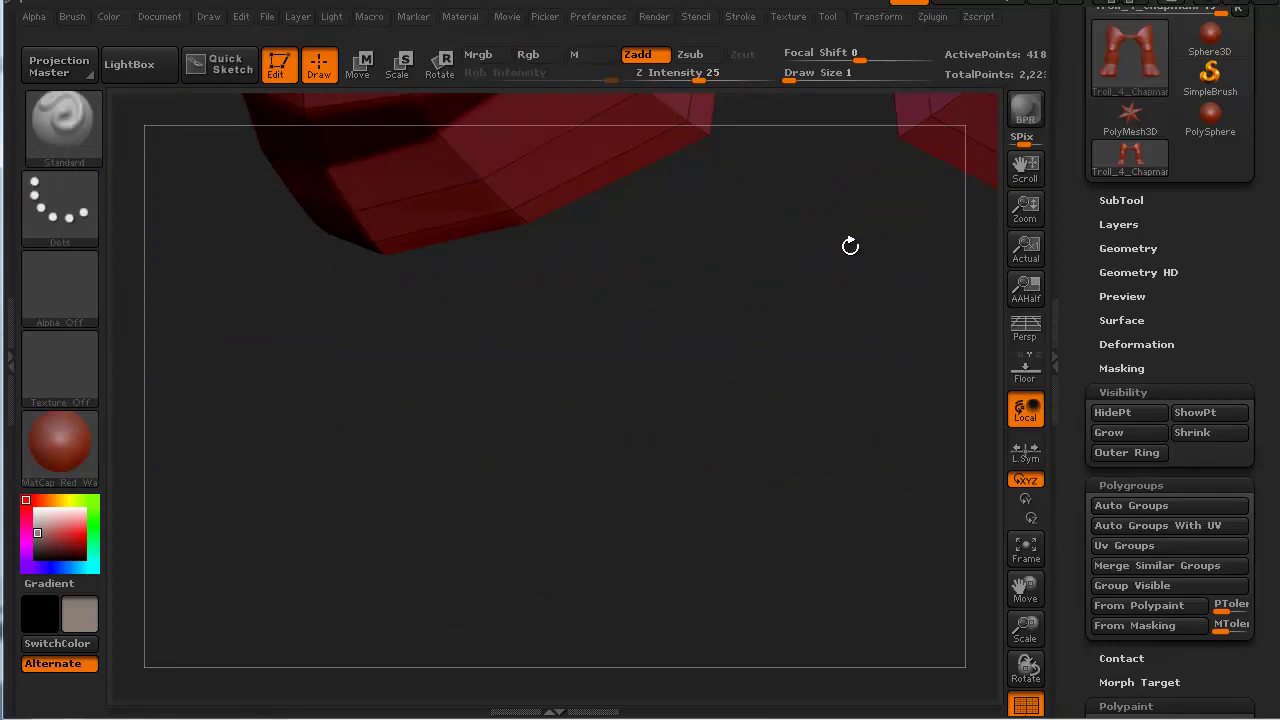
Group the visible legs into their own polygroup and show the whole troll again.
left_click_drag(605, 356, 437, 157)
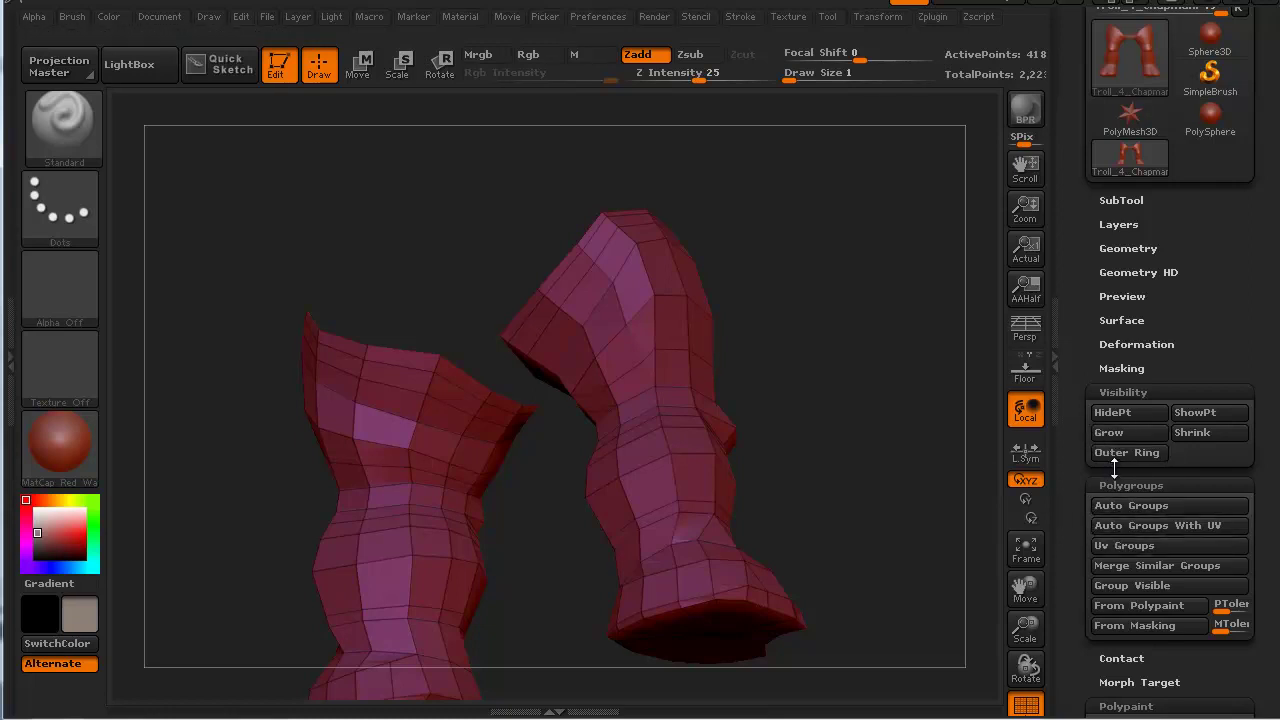
left_click(1118, 586)
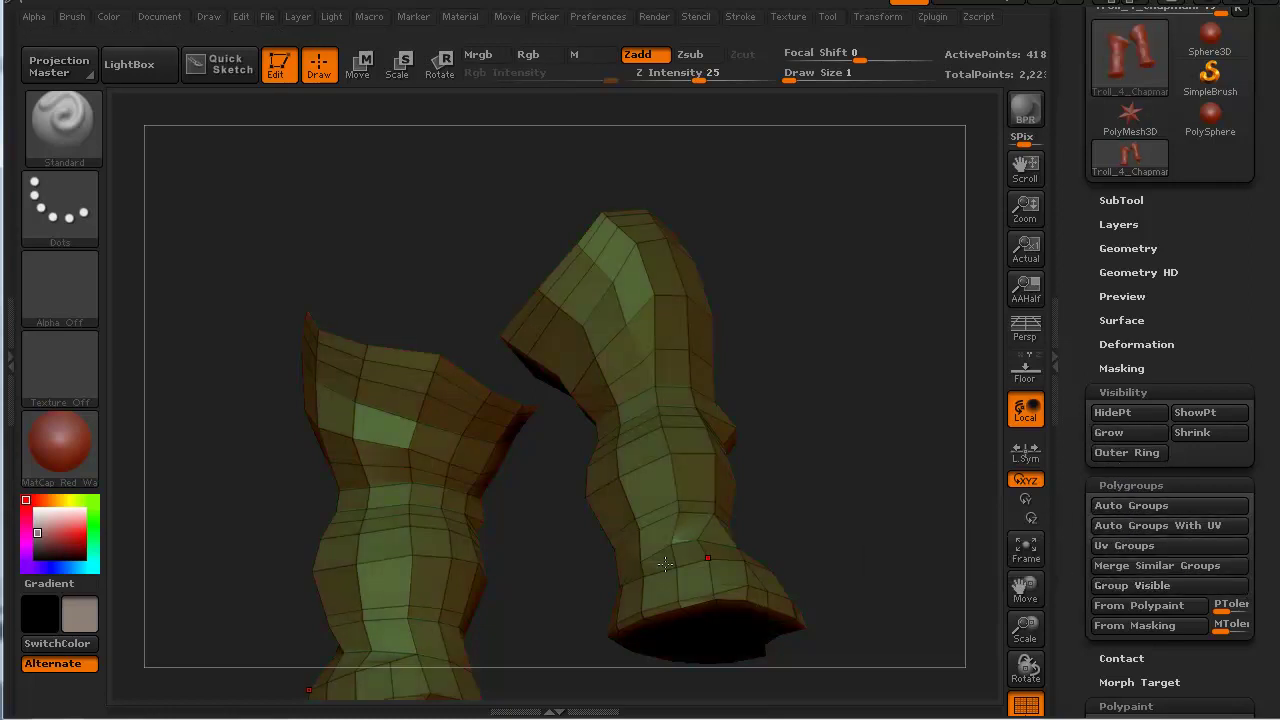
key("ctrl+shift")
left_click(231, 581, "ctrl+shift")
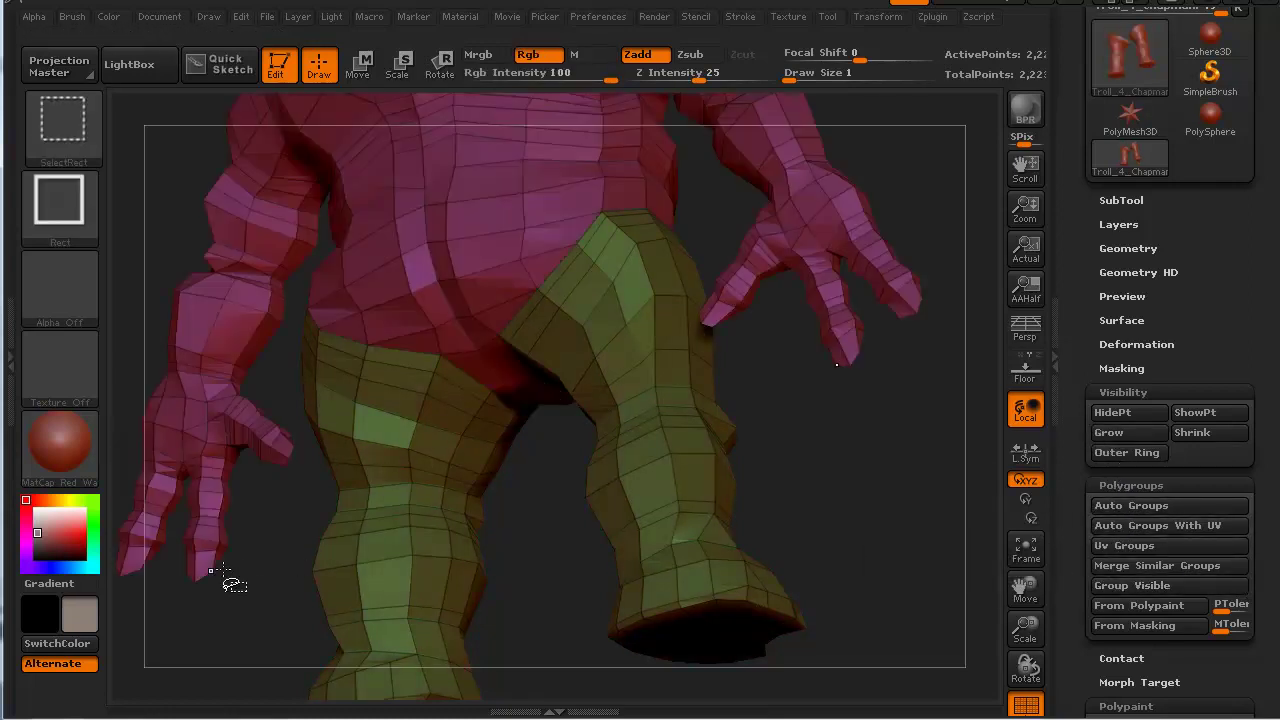
Isolate the legs polygroup in front view and keep only the troll's right leg visible.
left_click_drag(486, 543, 300, 538)
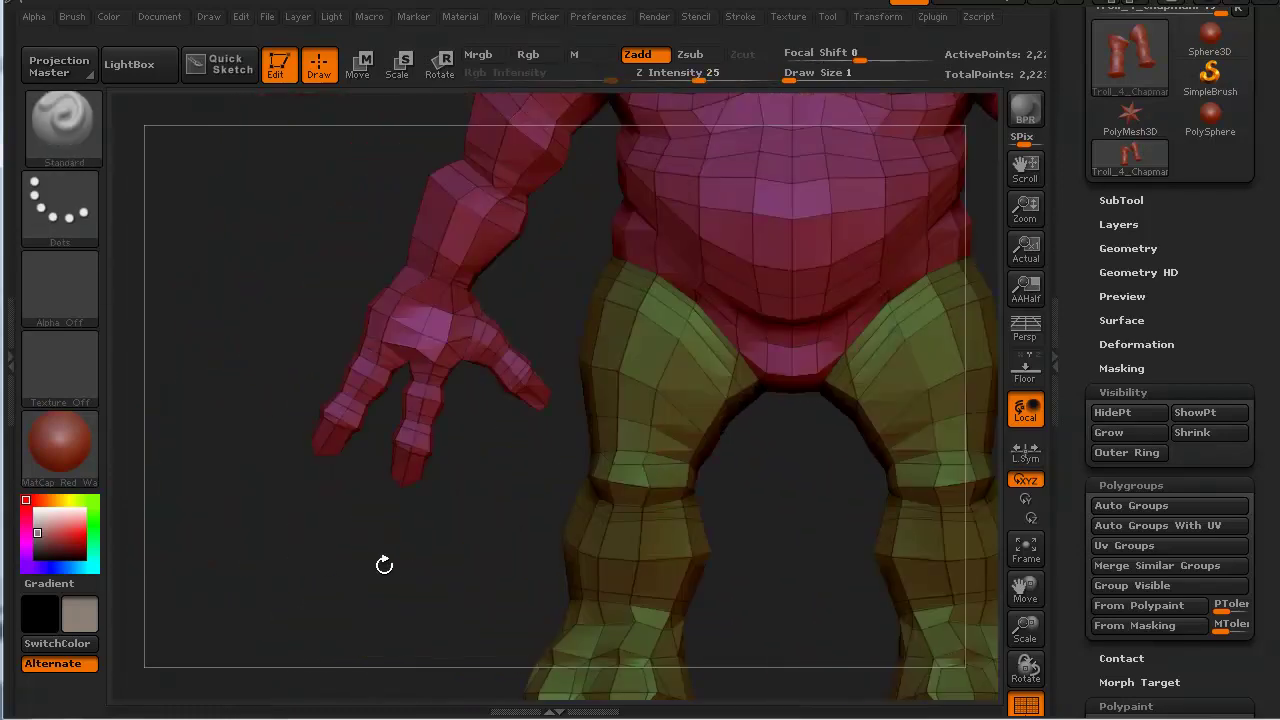
mouse_move(383, 566)
left_mouse_down("alt")
mouse_move(374, 534)
mouse_move(360, 566)
mouse_move(257, 621)
mouse_move(251, 583)
mouse_move(274, 603)
mouse_move(257, 568)
mouse_move(266, 600)
left_mouse_up("alt")
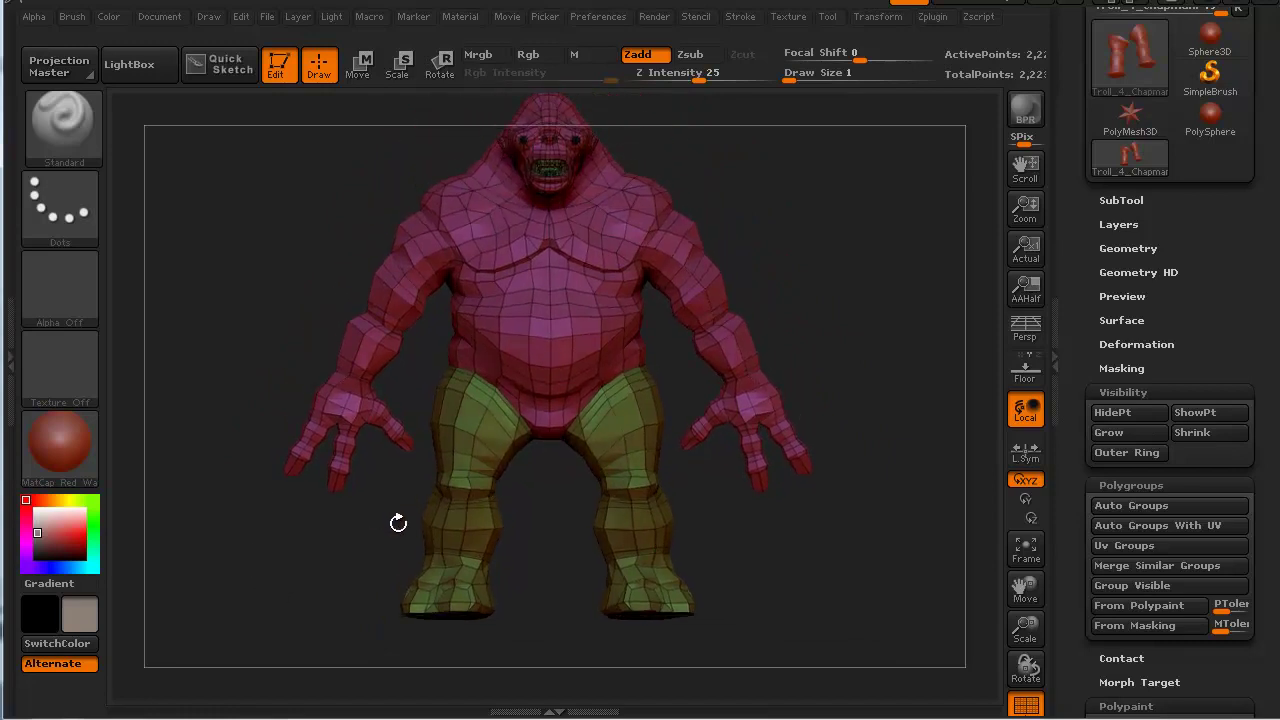
key("ctrl+shift")
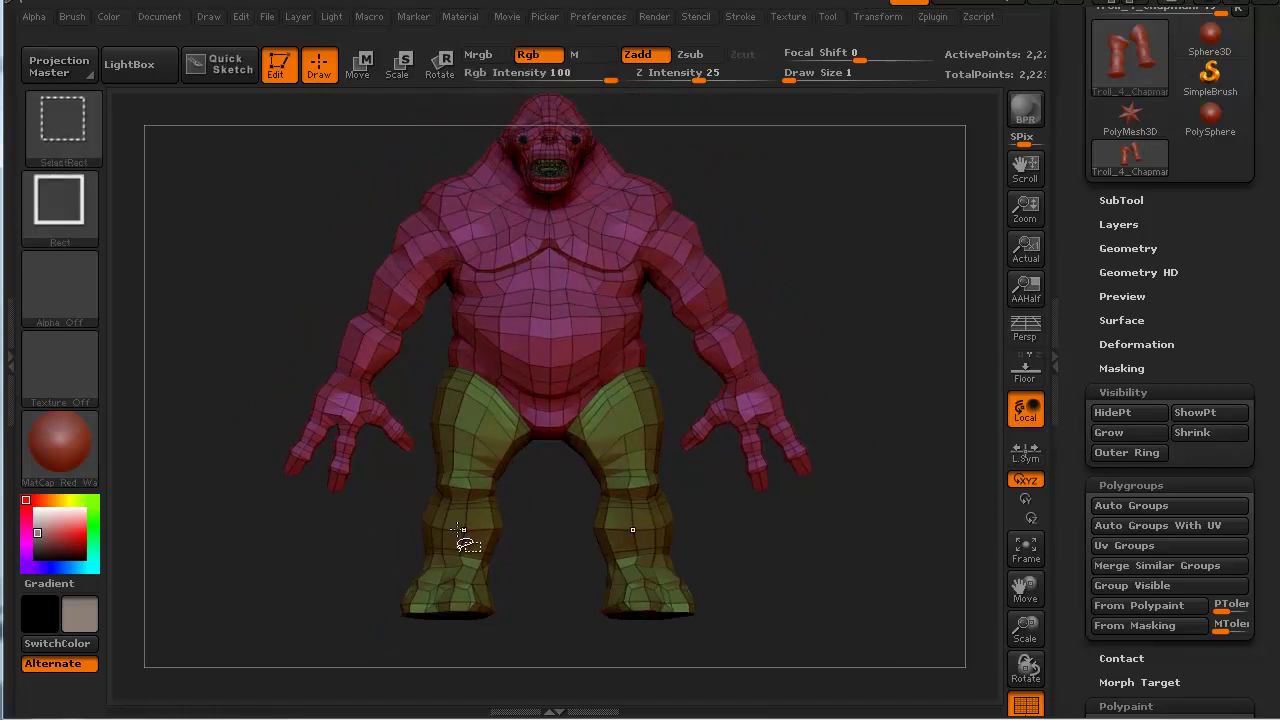
left_click(460, 532, "ctrl+shift")
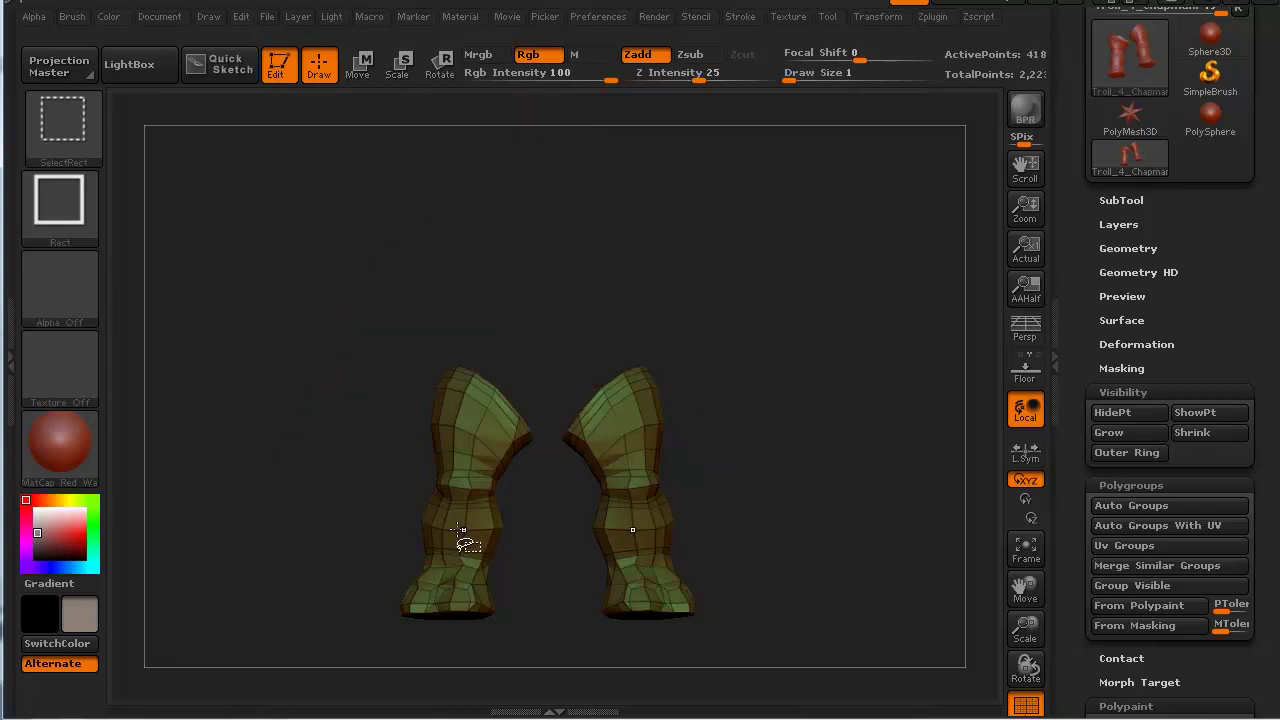
mouse_move(366, 520)
left_mouse_down()
mouse_move(349, 514)
mouse_move(367, 515)
mouse_move(358, 504)
left_mouse_up()
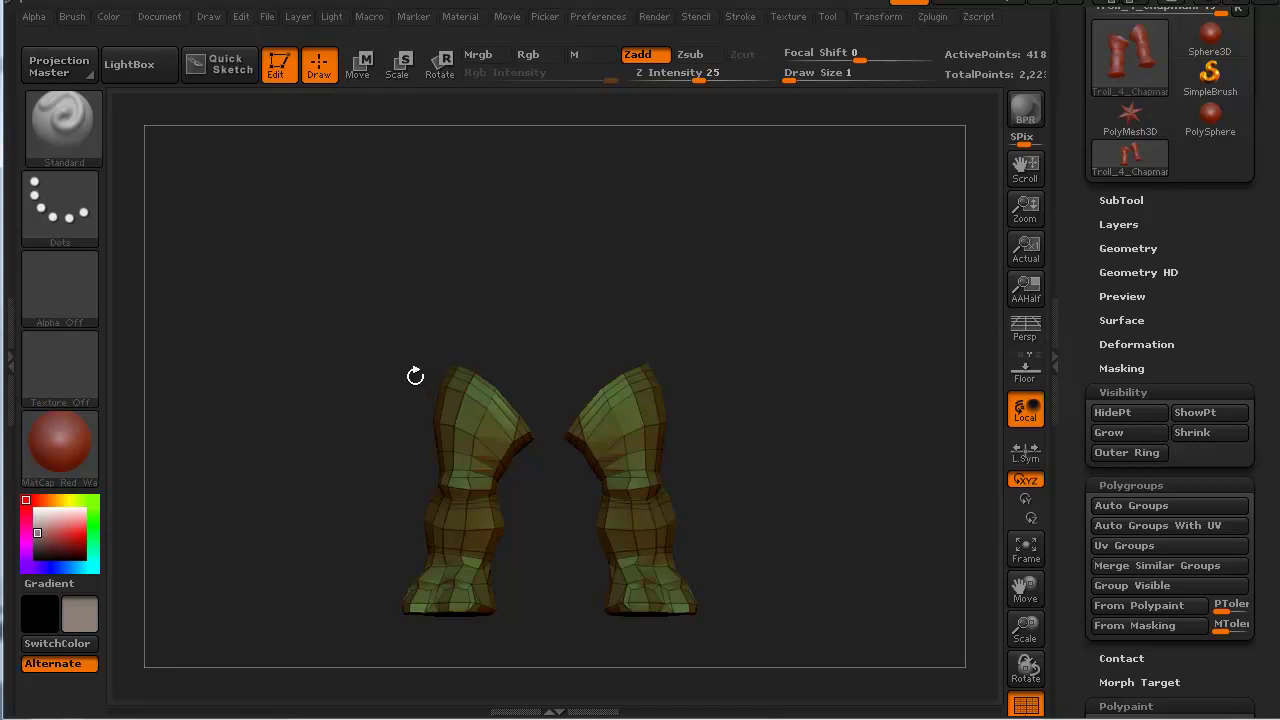
mouse_move(340, 322)
left_mouse_down("ctrl+shift")
mouse_move(542, 597)
mouse_move(552, 632)
left_mouse_up("ctrl+shift")
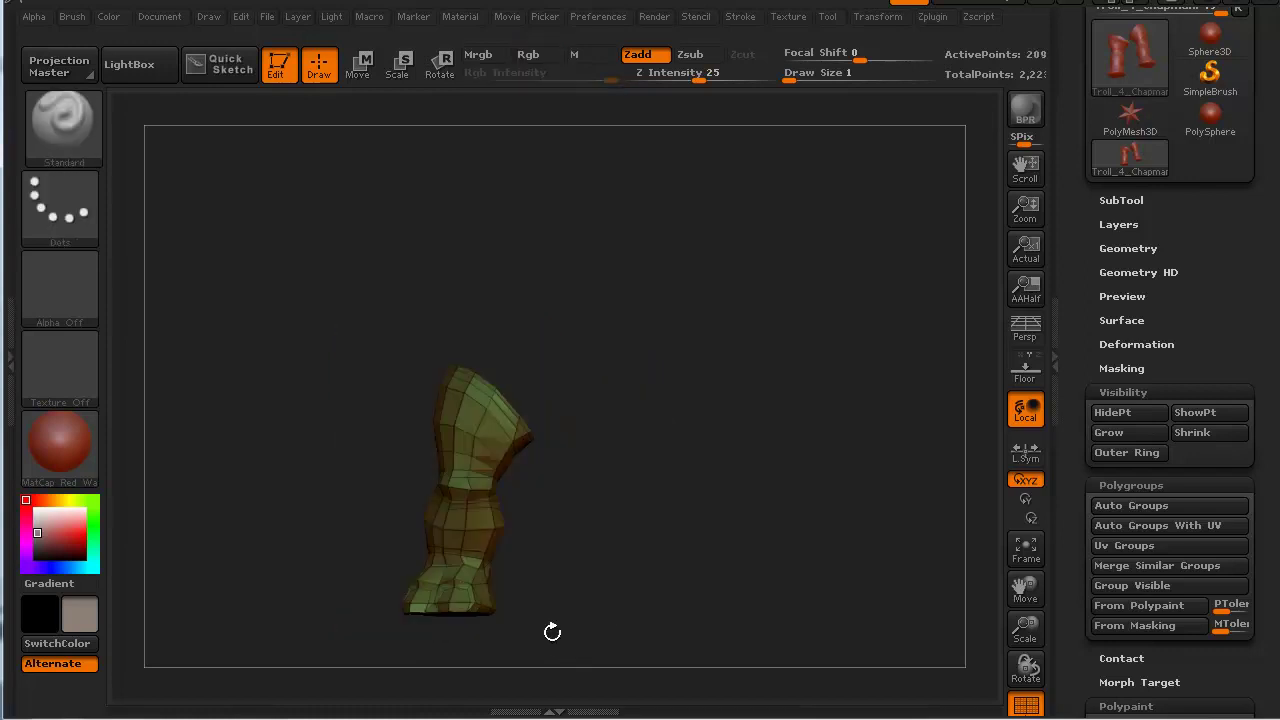
Assign the troll's right leg its own polygroup and show the whole model again.
left_click(1106, 586)
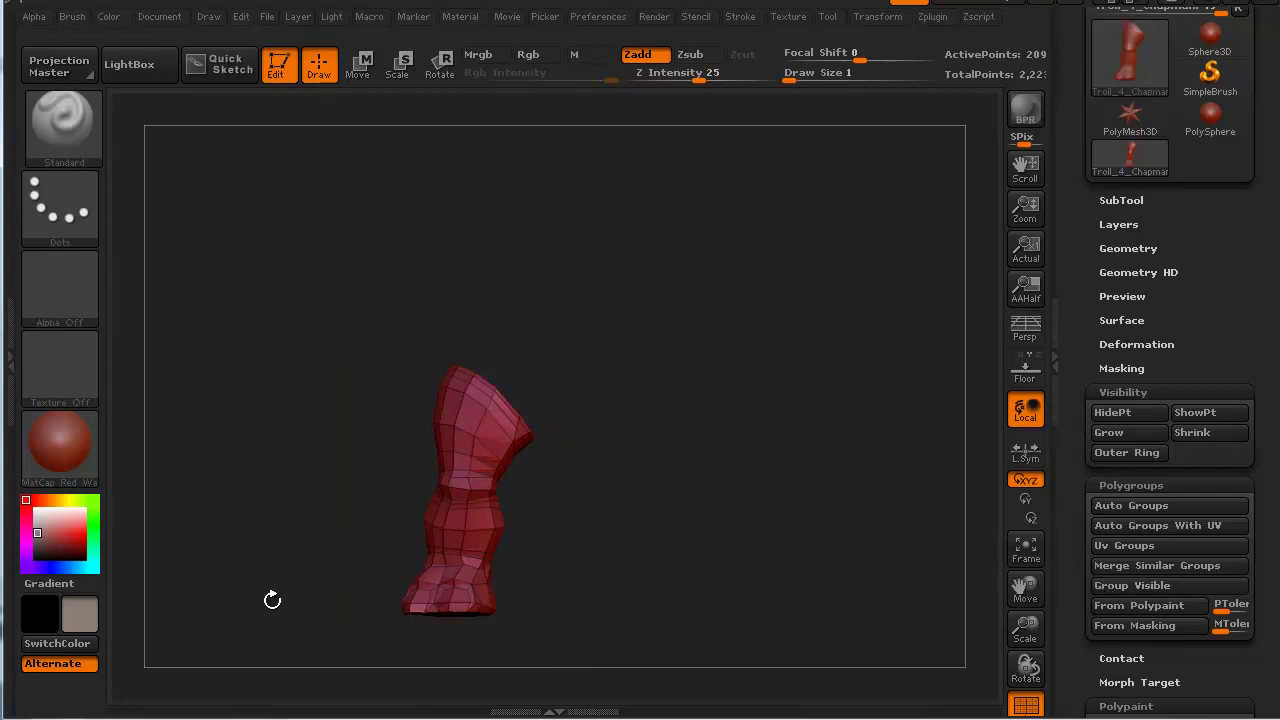
key("ctrl+shift")
left_click(265, 611, "ctrl+shift")
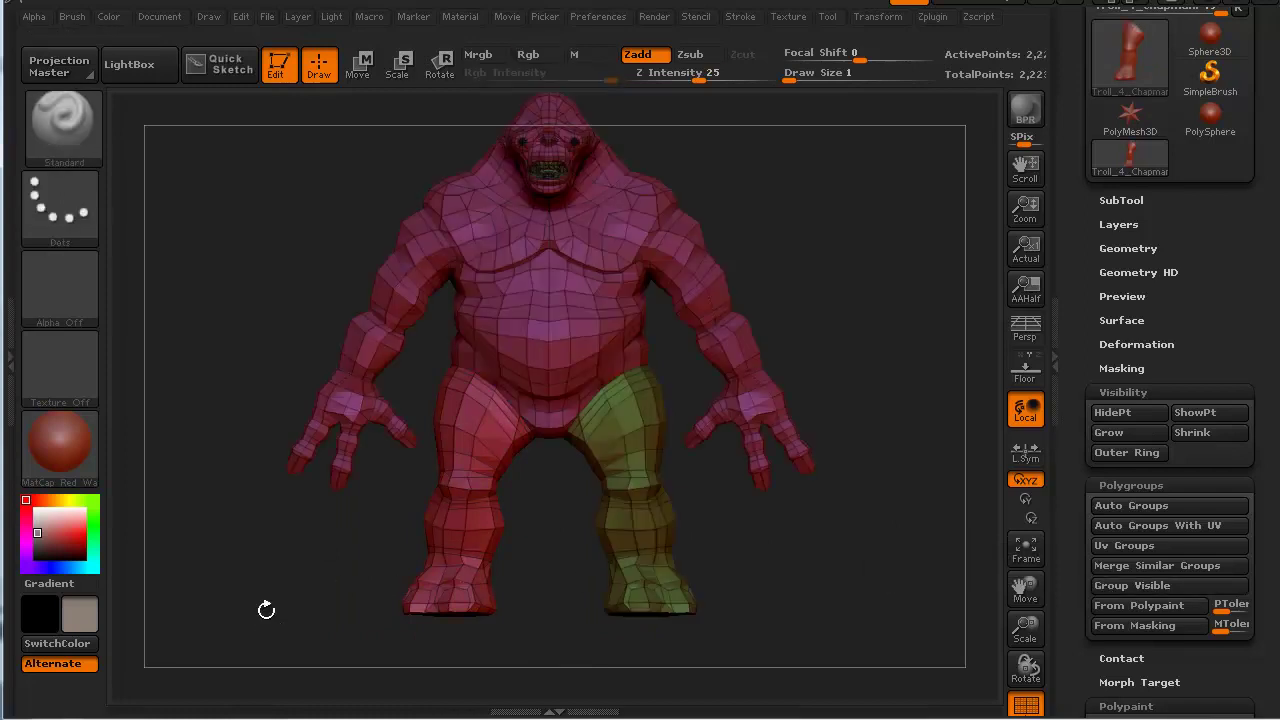
Try out hiding and inverting the two leg polygroups, and bring the whole troll back into view.
mouse_move(212, 415)
left_mouse_down()
mouse_move(209, 434)
mouse_move(260, 429)
mouse_move(215, 437)
left_mouse_up()
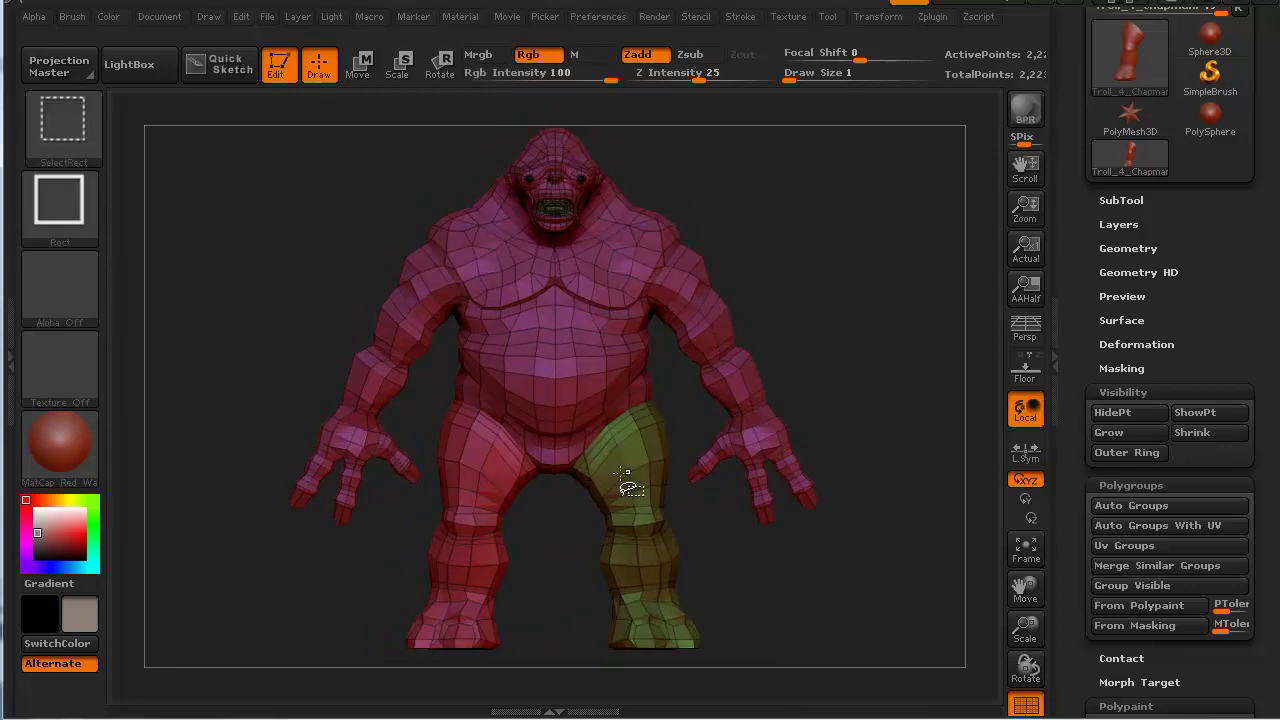
left_click(617, 486, "ctrl+shift")
left_click_drag(455, 583, 543, 600, "ctrl+shift")
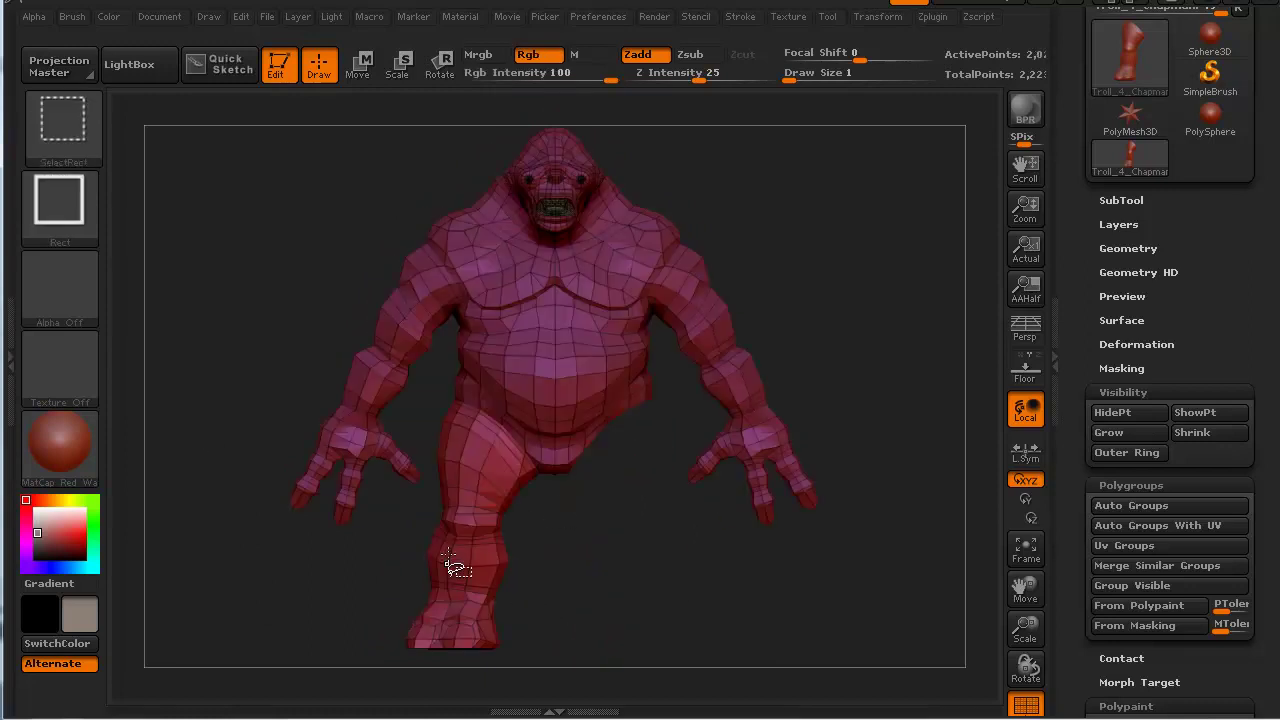
left_click(455, 567, "ctrl+shift")
left_click_drag(423, 594, 280, 629, "ctrl+shift")
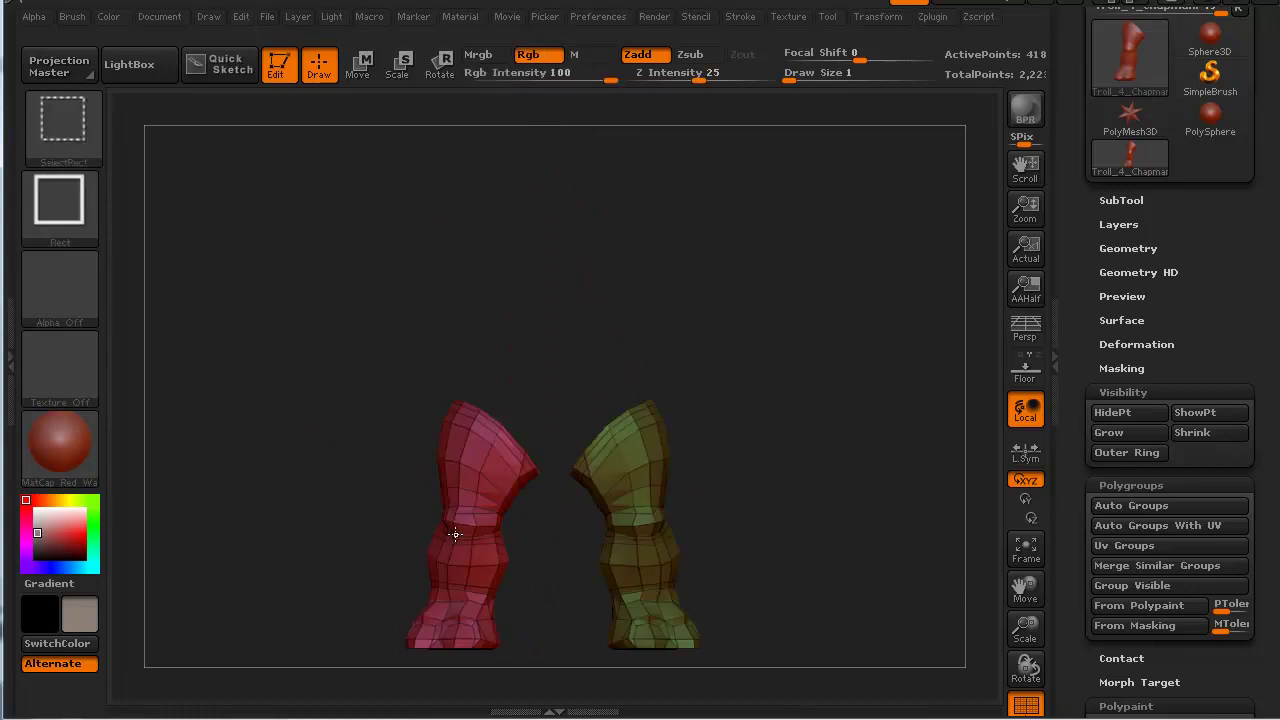
left_click(455, 534, "ctrl+shift")
left_click_drag(343, 571, 284, 568, "shift")
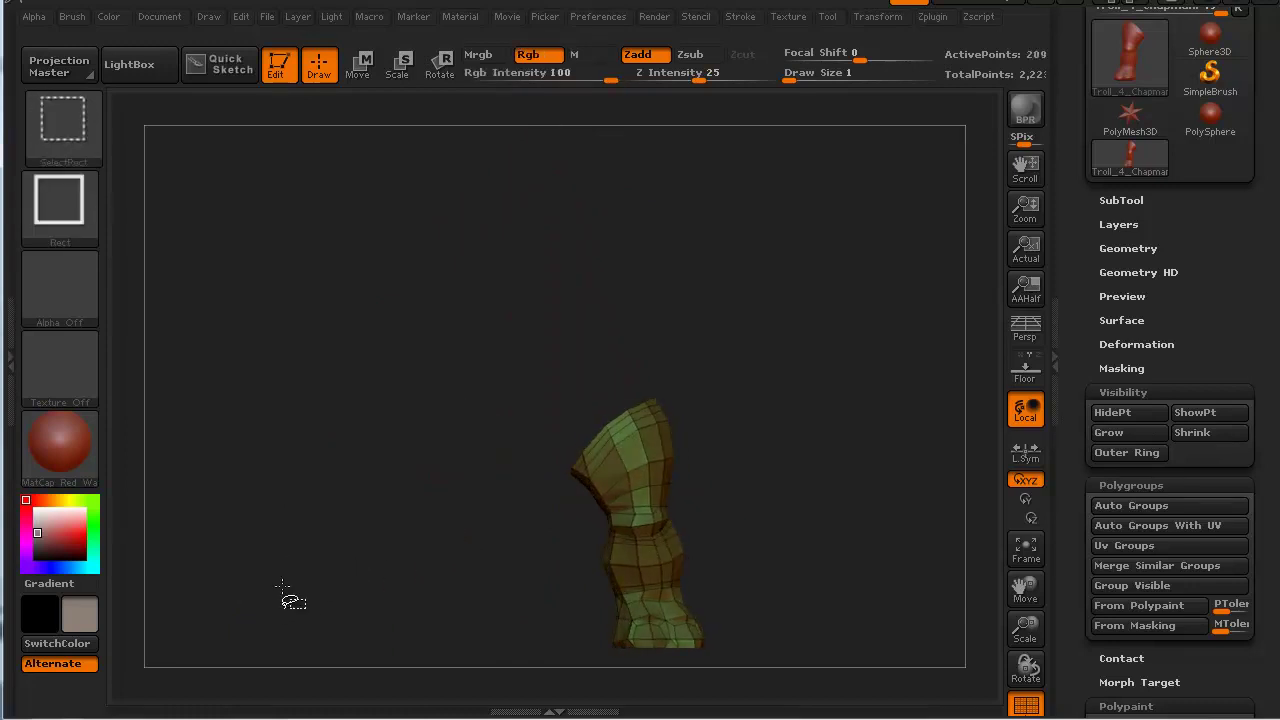
left_click(283, 592, "ctrl+shift")
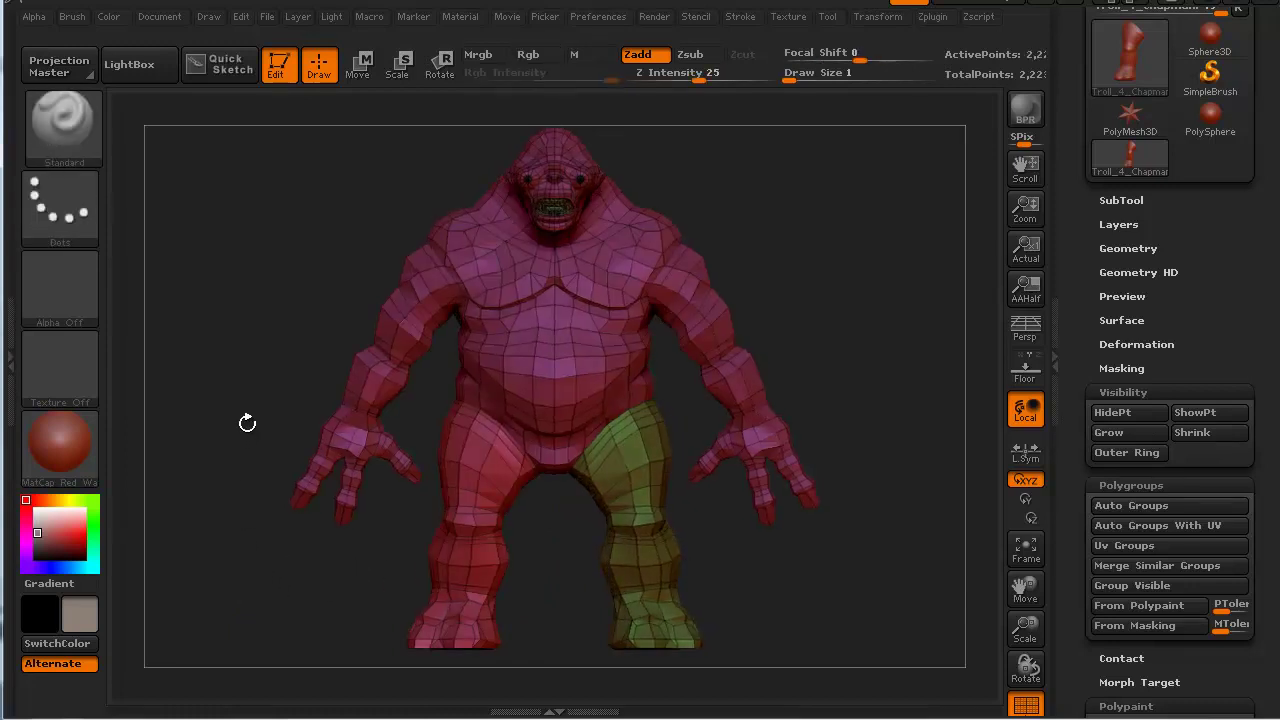
Isolate the troll's body polygroup, hiding the eyes, mouth parts and legs, with the head in view.
left_click_drag(276, 306, 263, 297)
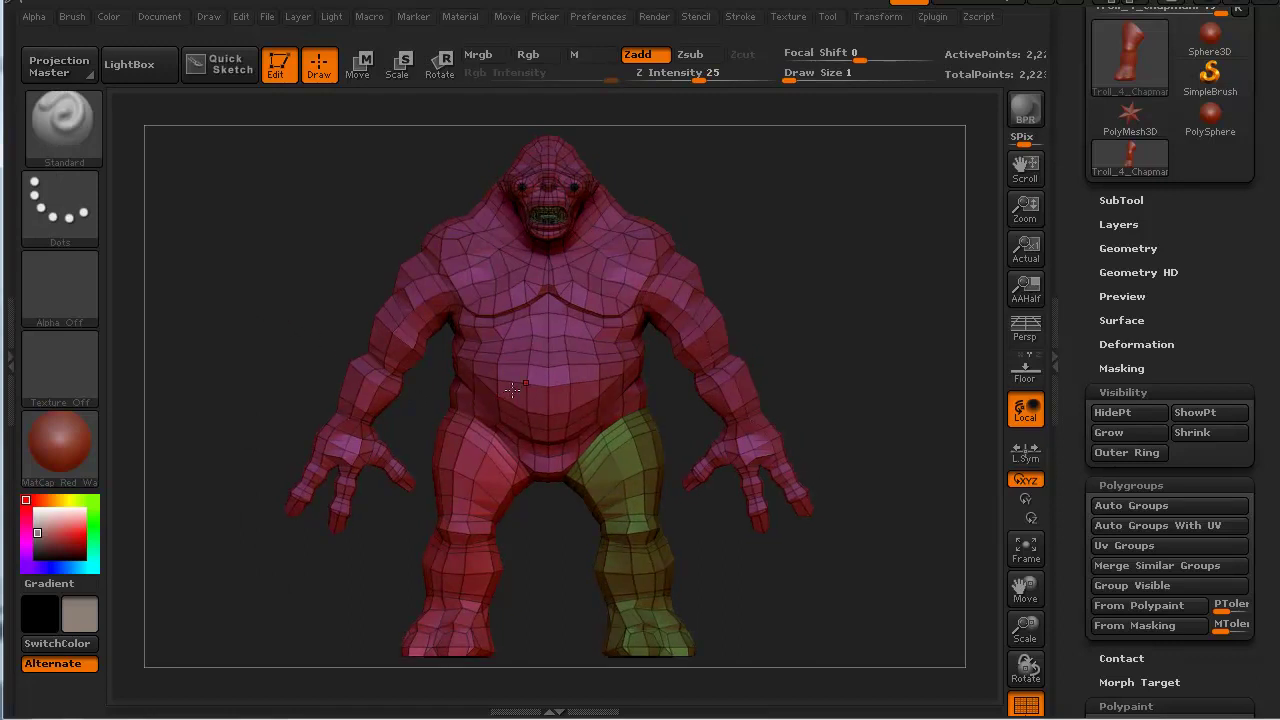
left_click_drag(335, 265, 424, 341)
left_click_drag(340, 283, 320, 297)
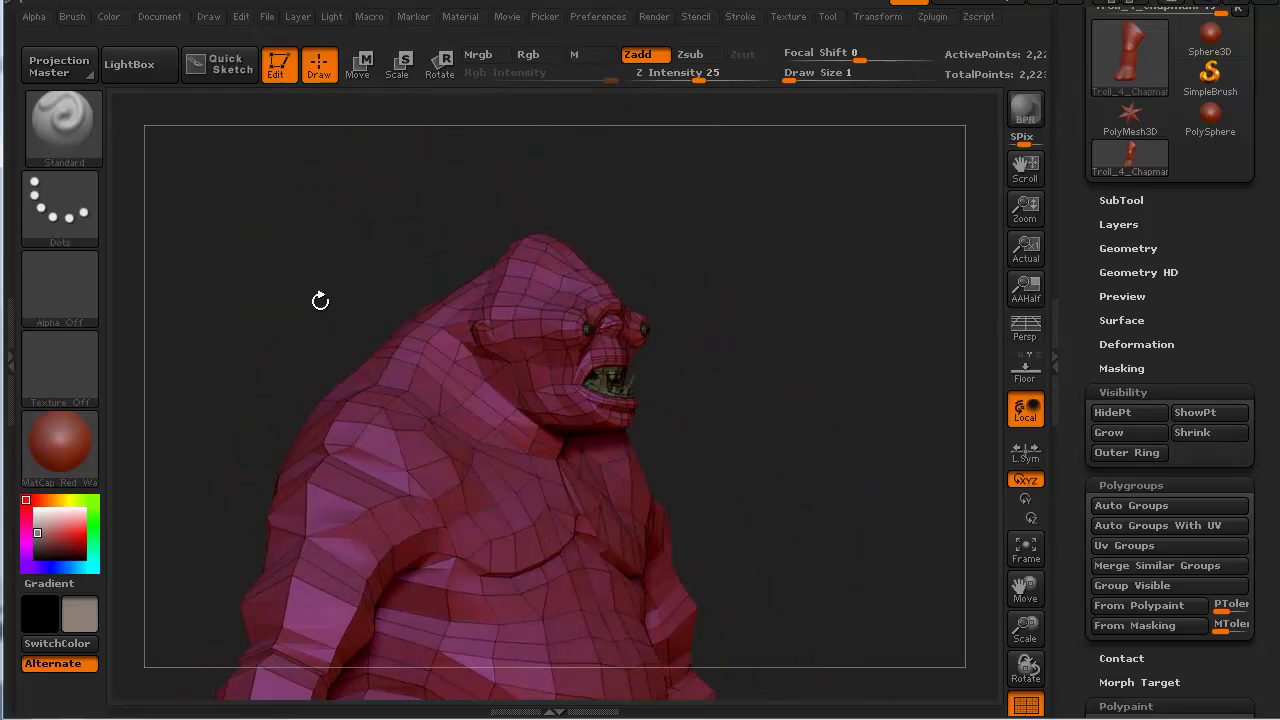
key("ctrl+shift")
left_click(462, 399, "ctrl+shift")
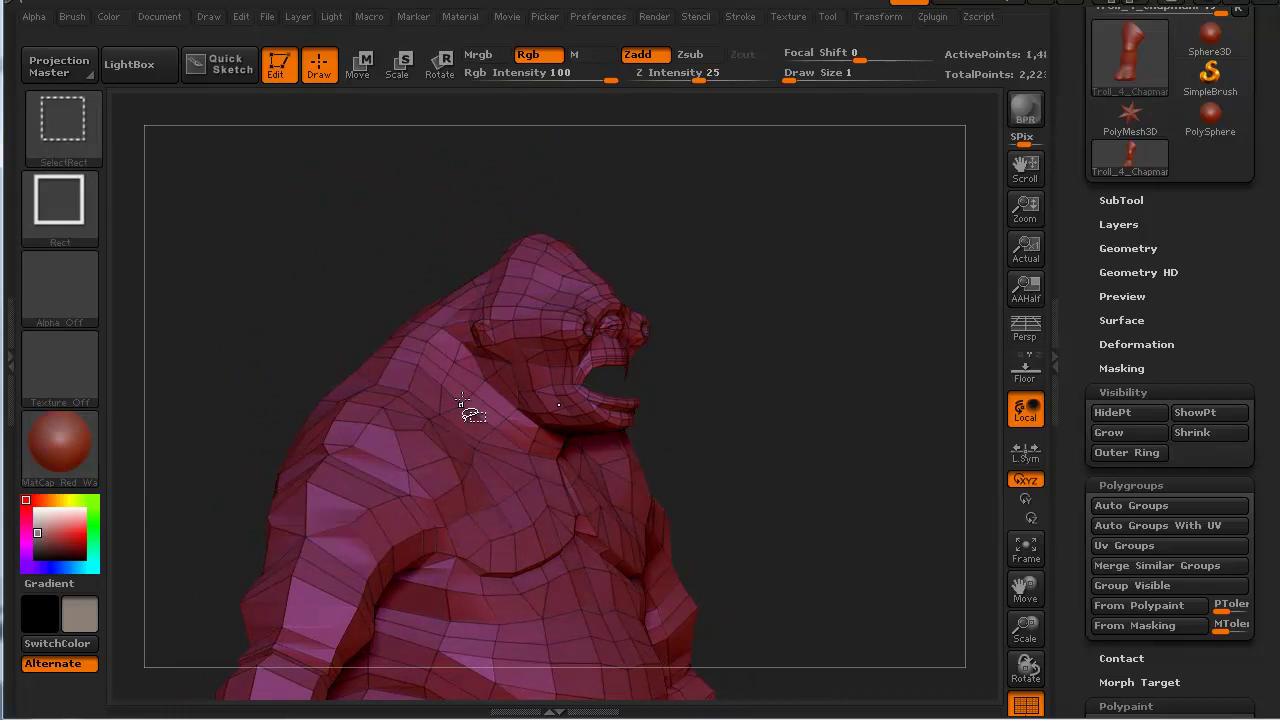
Isolate the troll's head from a side view, cutting off the neck and body behind the ear.
left_click_drag(323, 289, 367, 288)
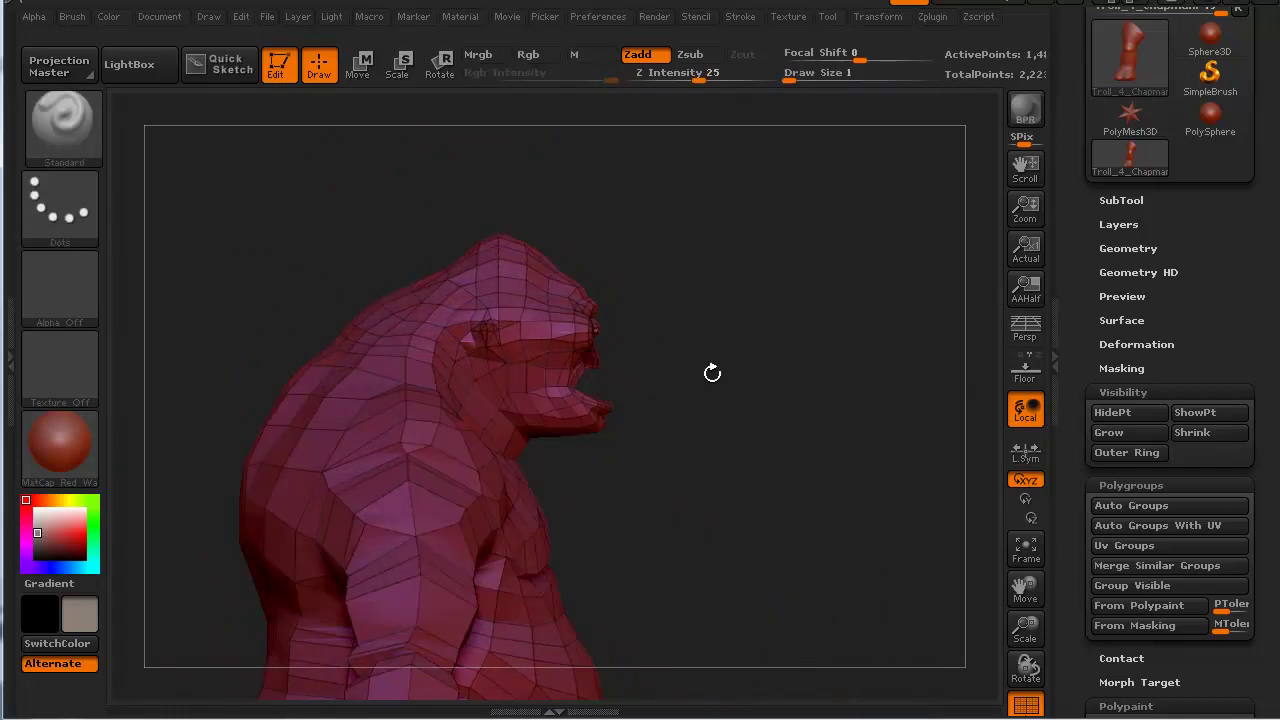
left_click_drag(713, 334, 724, 512)
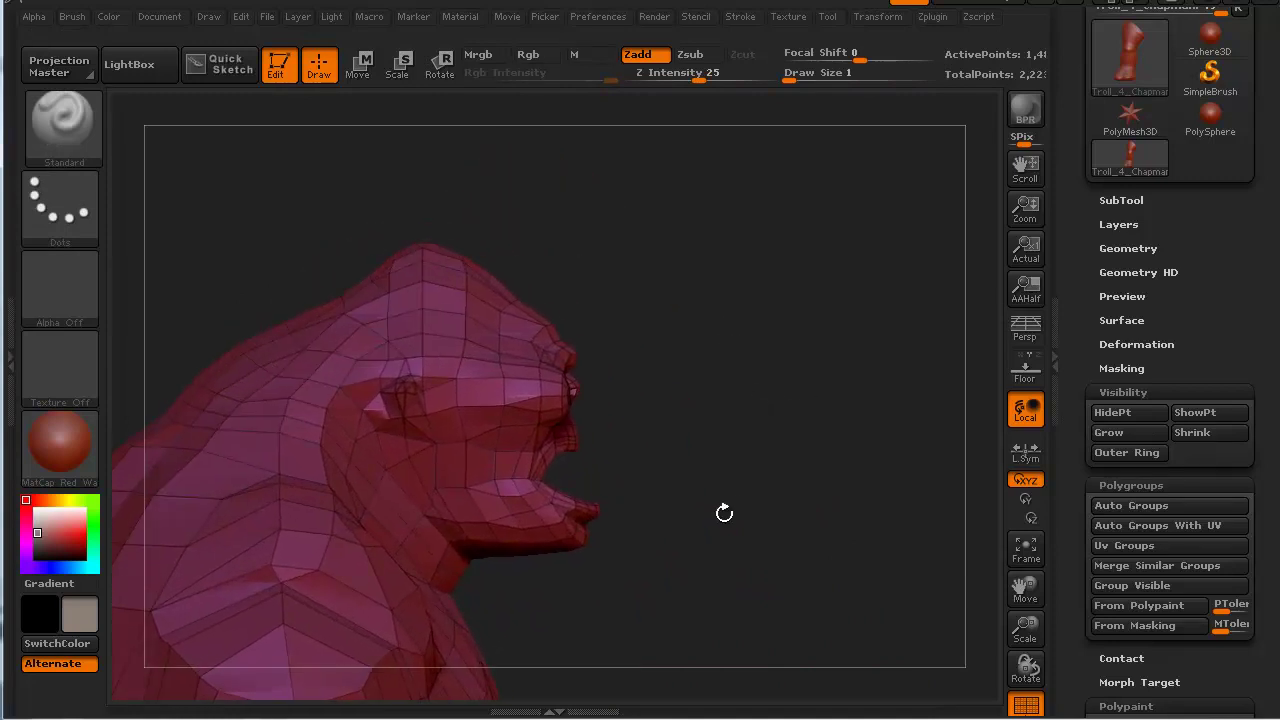
key("ctrl+shift")
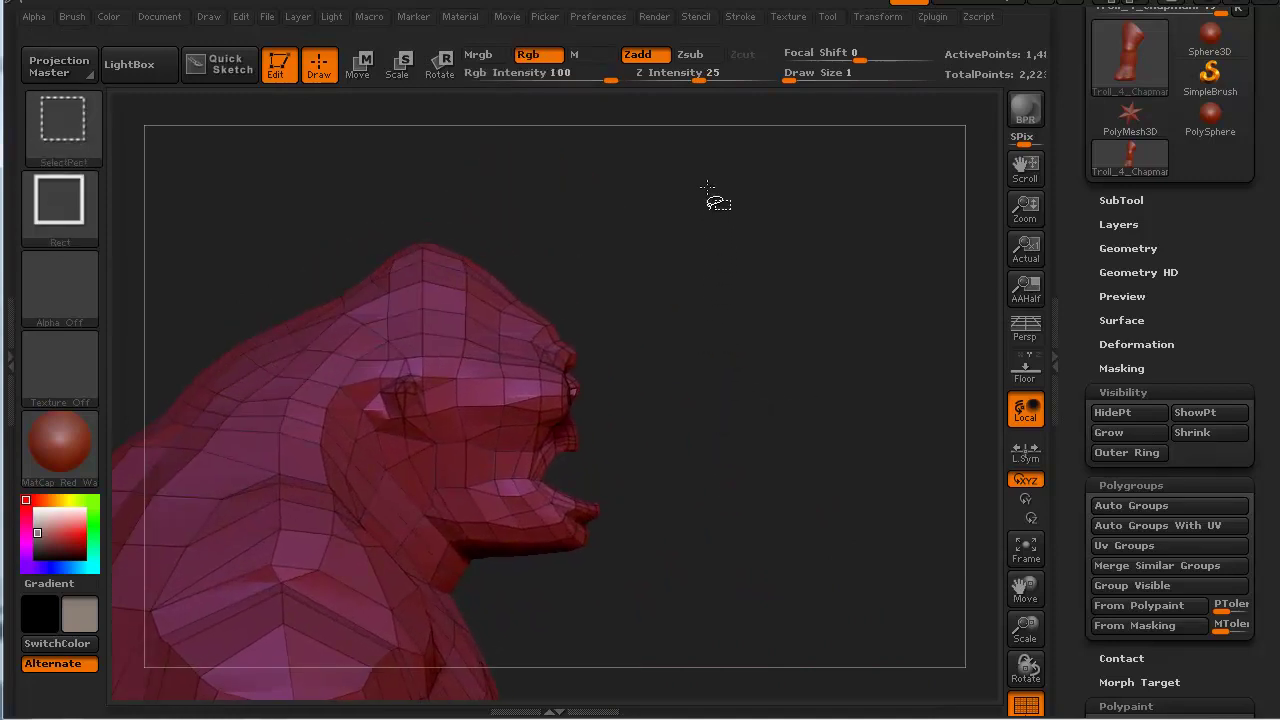
left_click_drag(707, 186, 319, 564, "ctrl+shift")
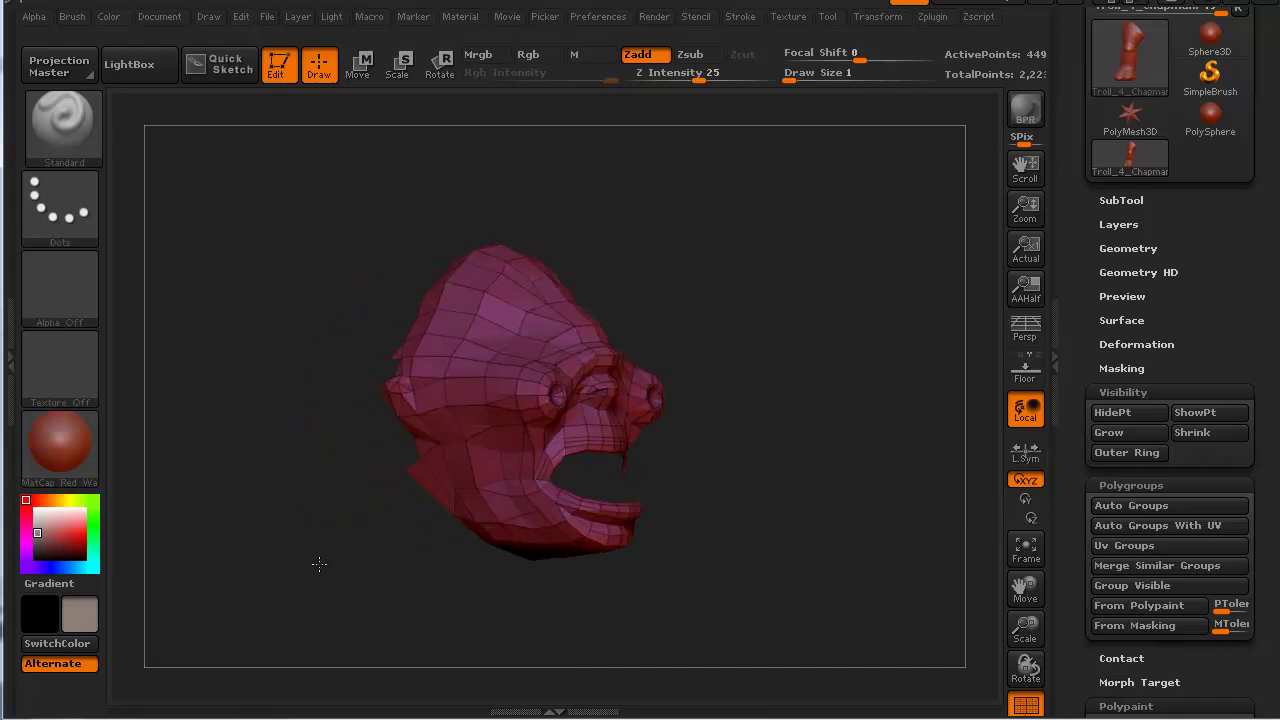
Grow the visible area outward from the head toward the neck and inspect its new edges.
left_click(1122, 430)
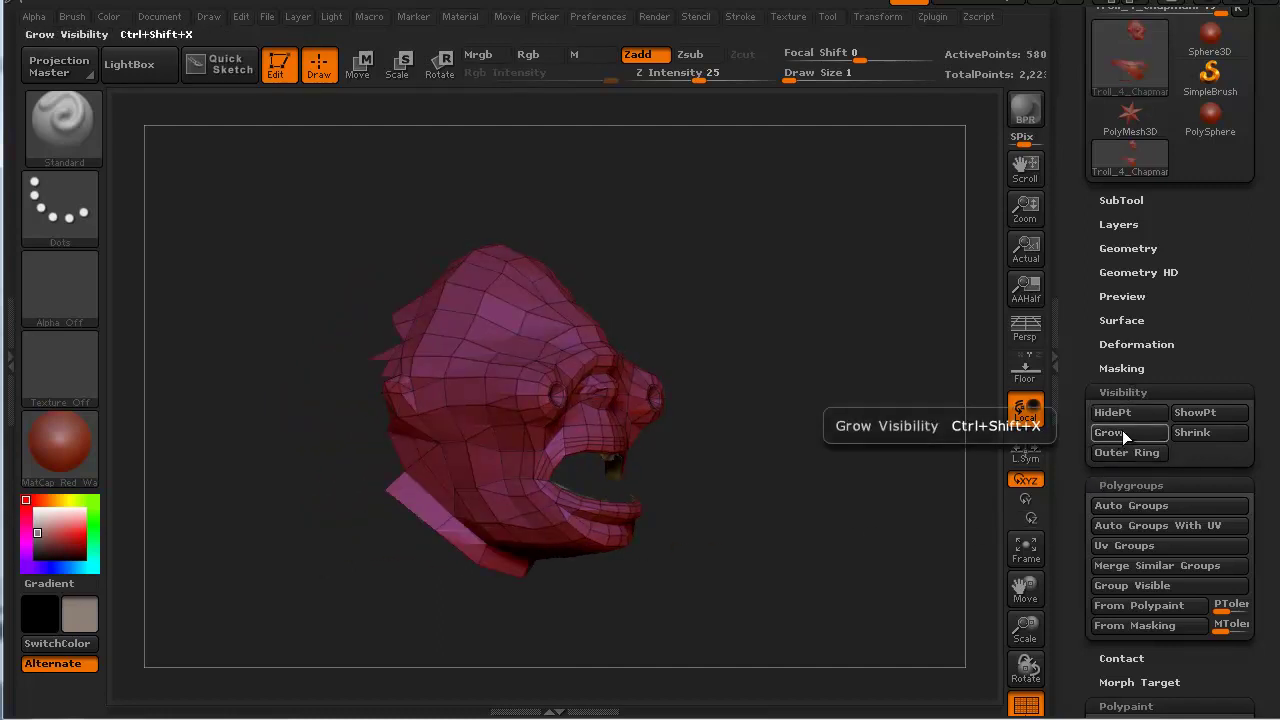
left_click(1122, 430)
left_click_drag(220, 523, 256, 515)
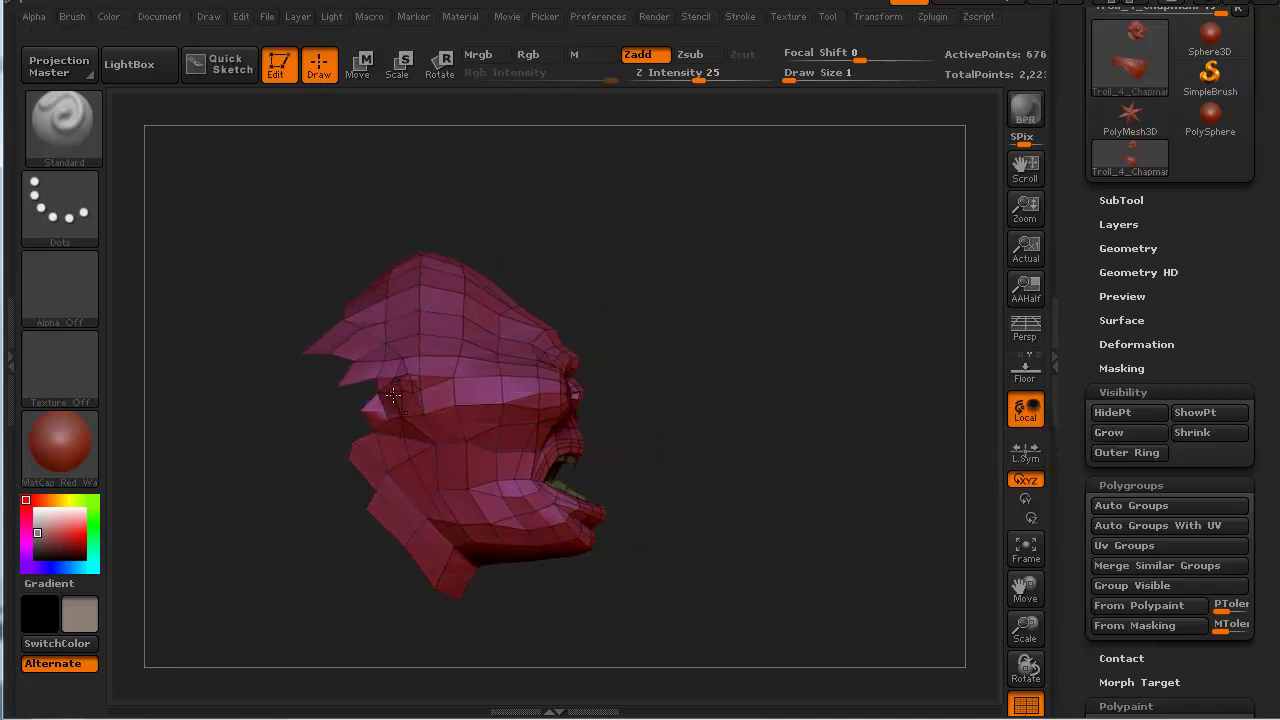
left_click_drag(273, 469, 210, 458)
left_click_drag(180, 497, 295, 491)
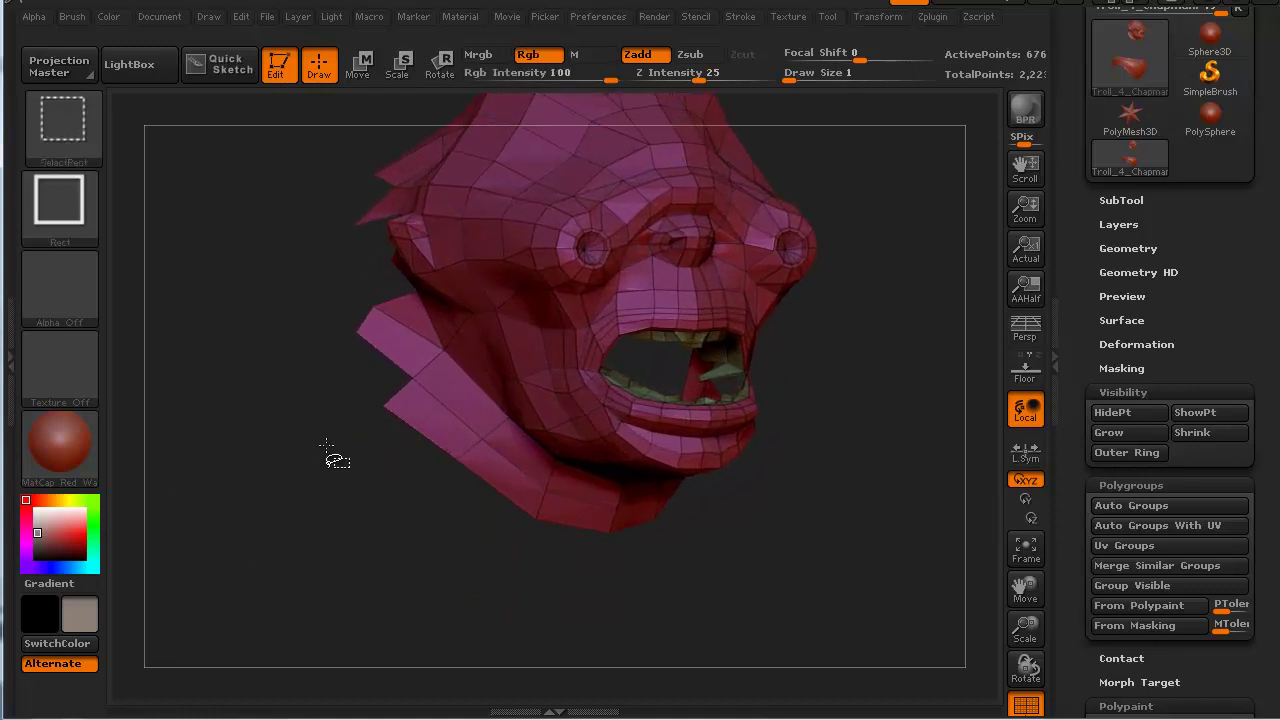
Hide the leftover neck polygons behind and below the troll's jaw so only the head and mouth parts remain in view.
mouse_move(334, 451)
left_mouse_down("ctrl+shift")
mouse_move(426, 347)
mouse_move(424, 326)
left_mouse_up("ctrl+shift")
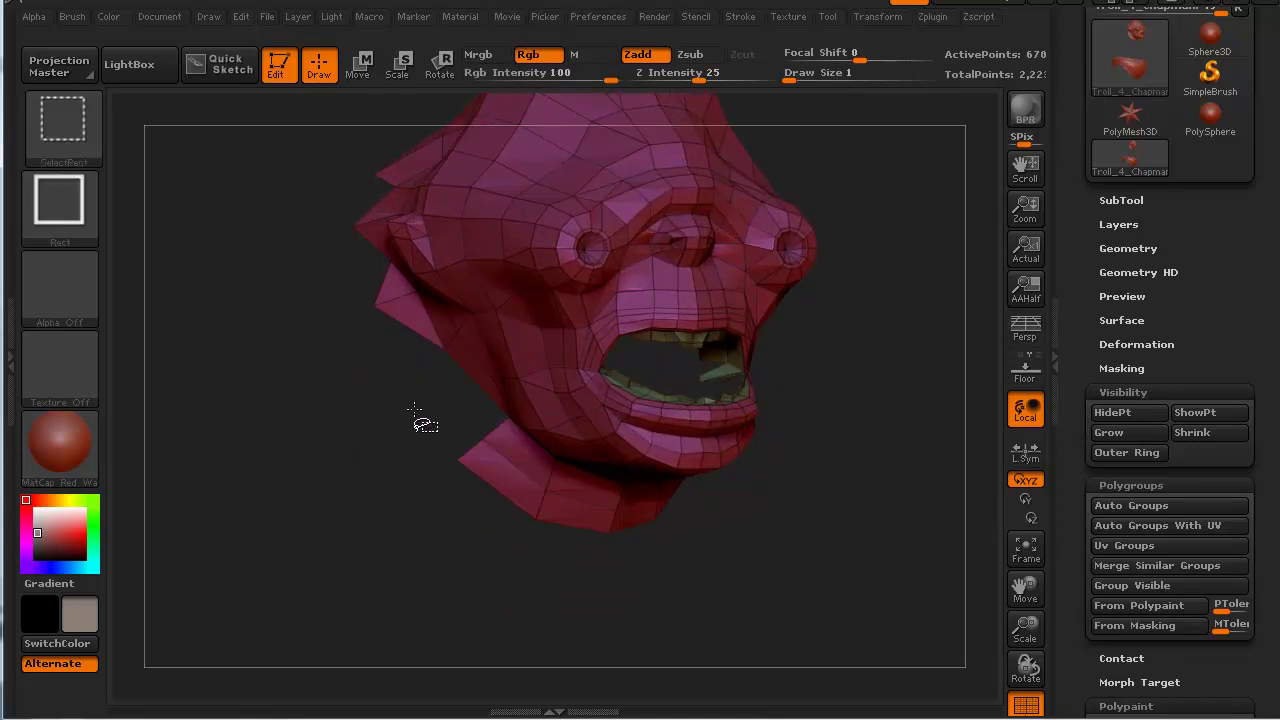
left_click_drag(460, 508, 566, 476, "ctrl+alt+shift")
left_click_drag(523, 531, 294, 356)
left_click_drag(235, 531, 763, 594, "alt")
mouse_move(543, 477)
left_mouse_down("alt")
mouse_move(417, 410)
mouse_move(380, 506)
mouse_move(423, 514)
mouse_move(400, 520)
mouse_move(435, 545)
mouse_move(374, 540)
mouse_move(314, 571)
mouse_move(323, 555)
mouse_move(380, 571)
mouse_move(378, 602)
left_mouse_up("alt")
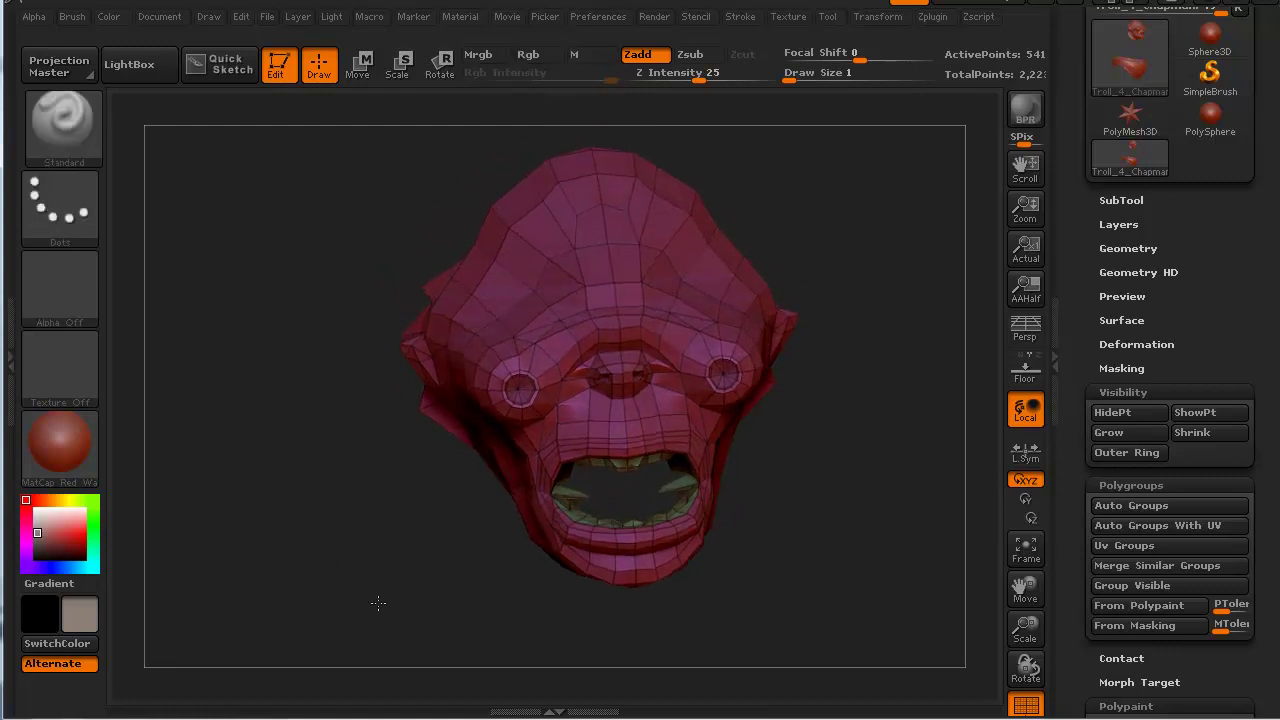
left_click_drag(447, 579, 420, 531)
Hide the mouth parts polygroup, leaving only the outer head mesh in view.
key("ctrl+shift")
left_click(507, 396, "ctrl+shift")
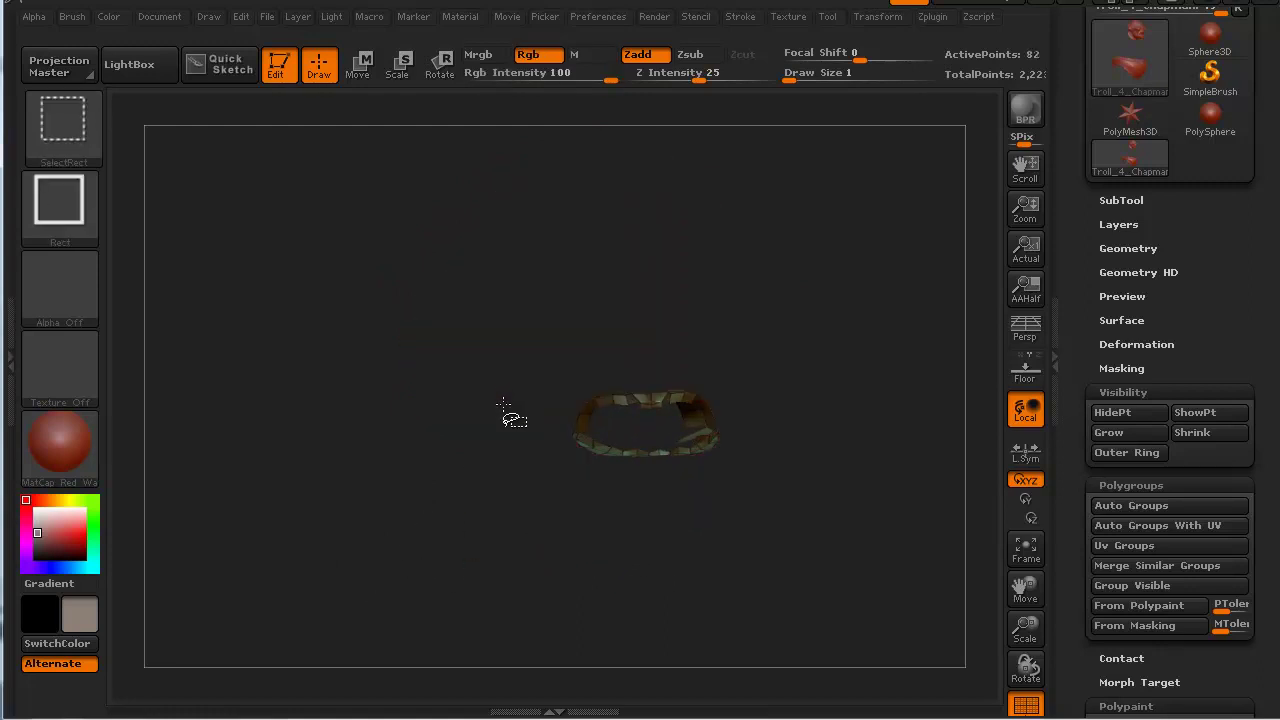
key("ctrl")
left_click(426, 414, "ctrl+shift")
key("ctrl+shift")
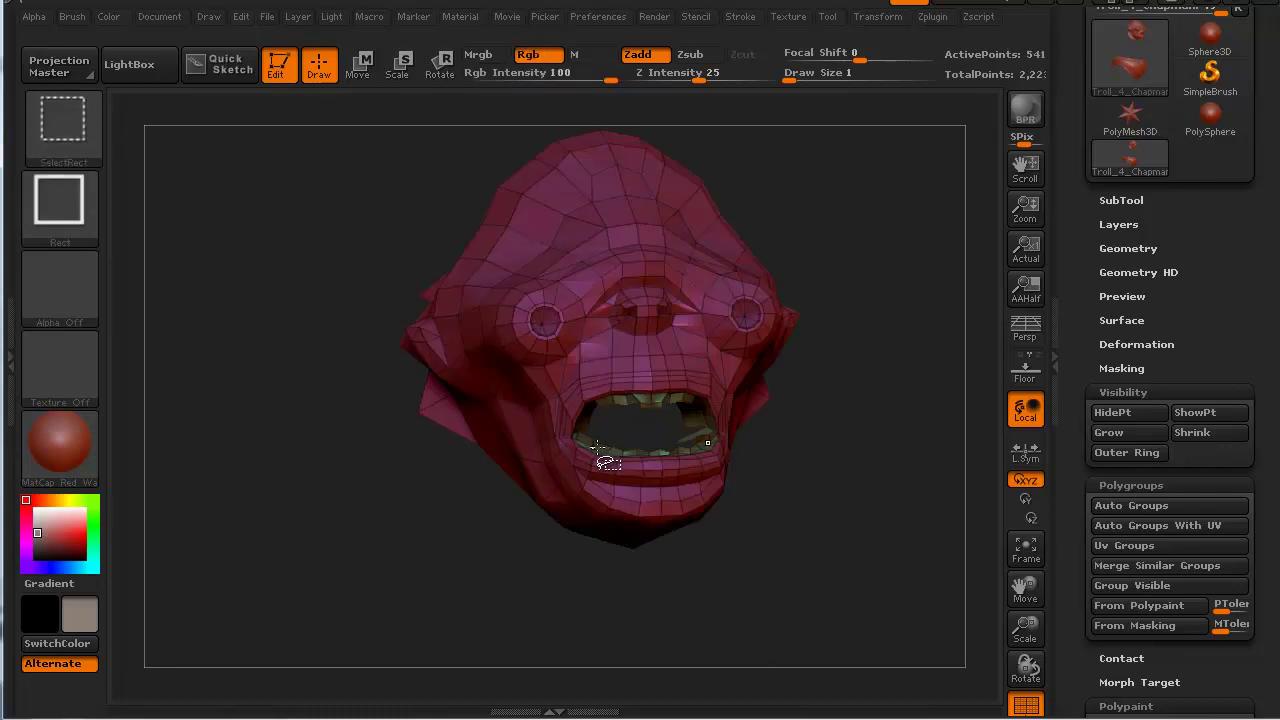
left_click(600, 457, "ctrl+shift")
Hide the jagged leftover polygons along the back of the head and behind the jaw for a clean edge.
mouse_move(280, 528)
left_mouse_down()
mouse_move(340, 519)
mouse_move(354, 537)
mouse_move(332, 544)
mouse_move(280, 514)
mouse_move(323, 514)
mouse_move(357, 563)
mouse_move(352, 600)
left_mouse_up()
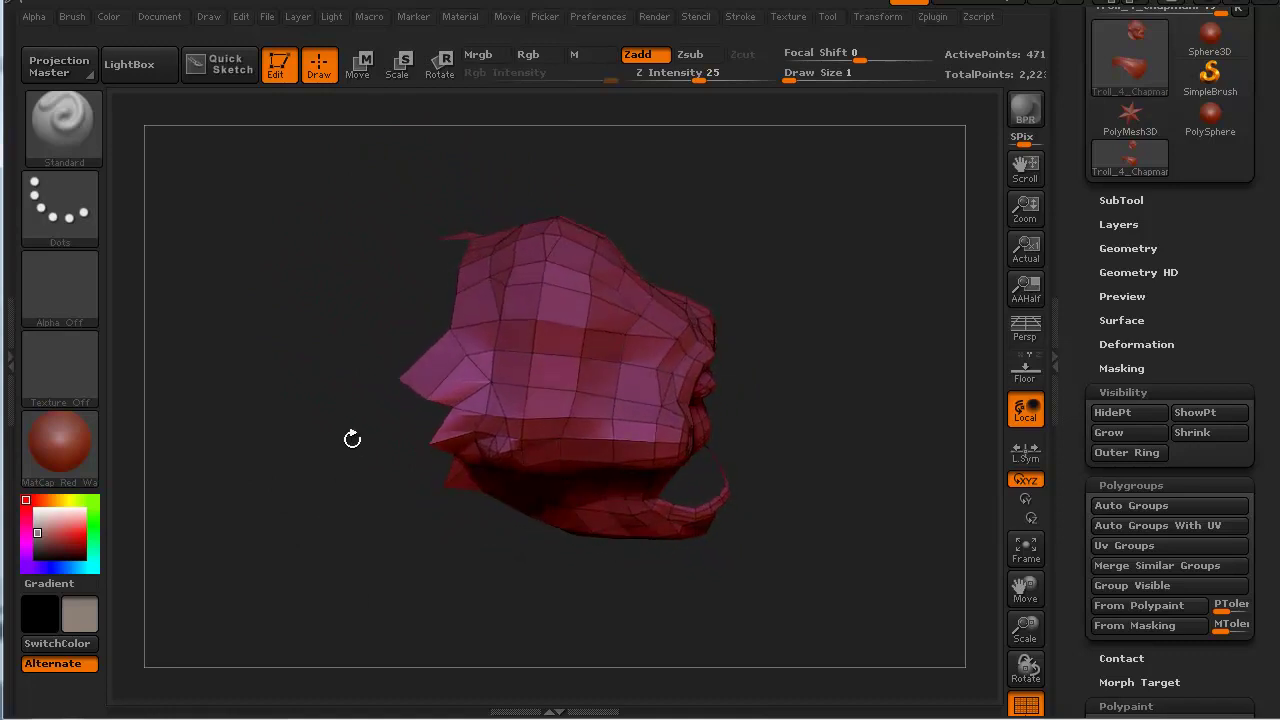
key("ctrl+shift")
left_click_drag(364, 469, 459, 305, "ctrl+shift")
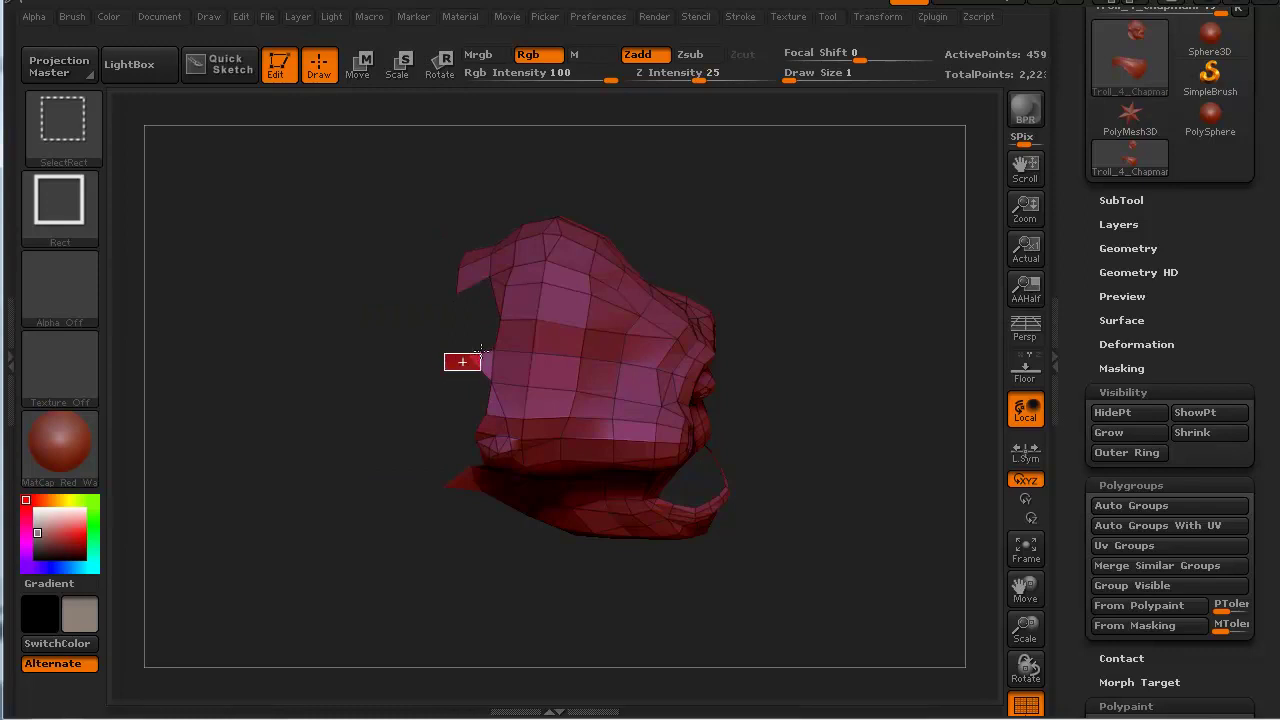
mouse_move(480, 350)
left_mouse_down("ctrl+shift")
mouse_move(391, 363)
mouse_move(423, 423)
mouse_move(472, 341)
left_mouse_up("ctrl+shift")
left_click_drag(374, 531, 362, 329)
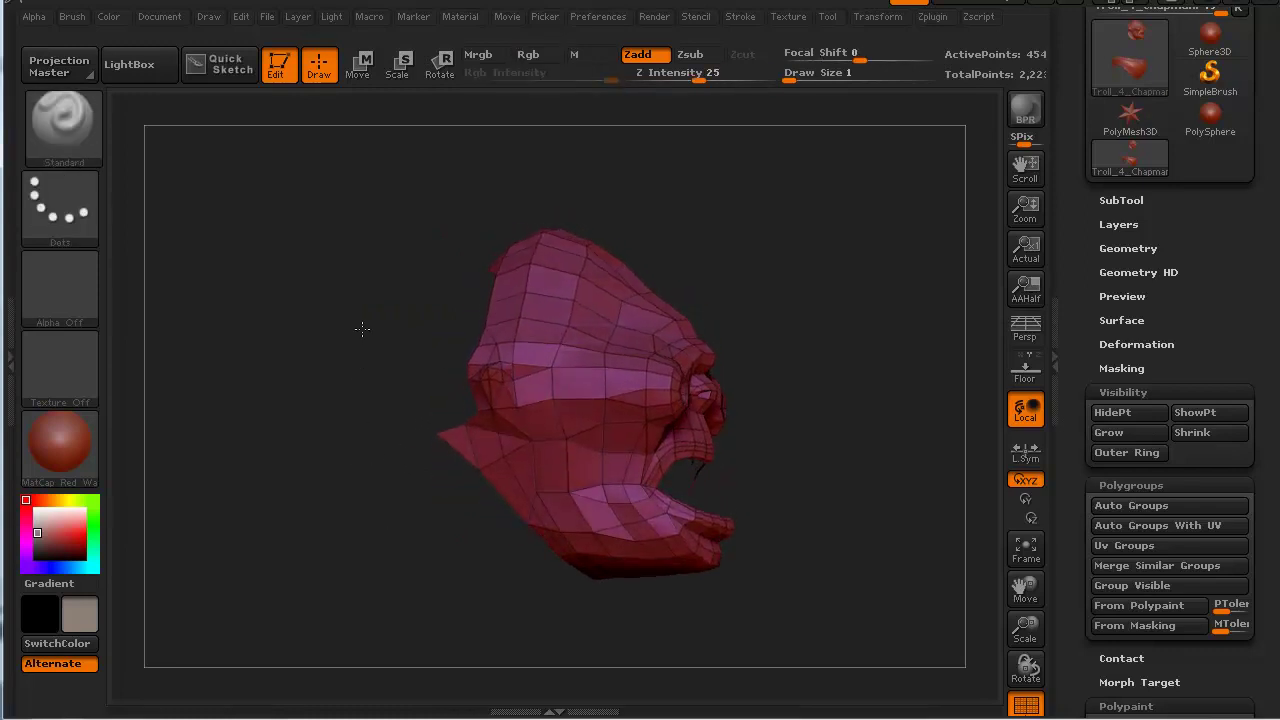
mouse_move(409, 483)
left_mouse_down("ctrl+shift")
mouse_move(438, 437)
mouse_move(437, 457)
mouse_move(334, 537)
mouse_move(277, 543)
mouse_move(365, 554)
left_mouse_up("ctrl+shift")
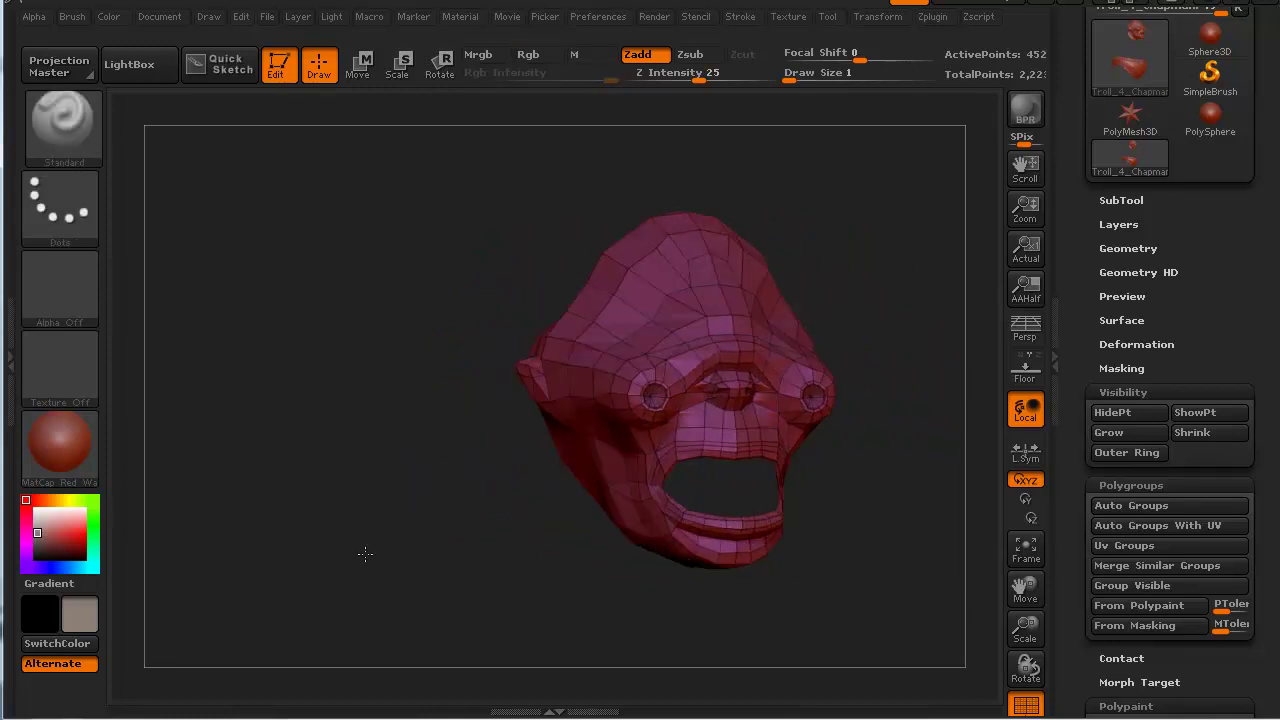
Group the visible head mesh as its own polygroup, regrouping it once more for a clearly different colour.
left_click(1108, 586)
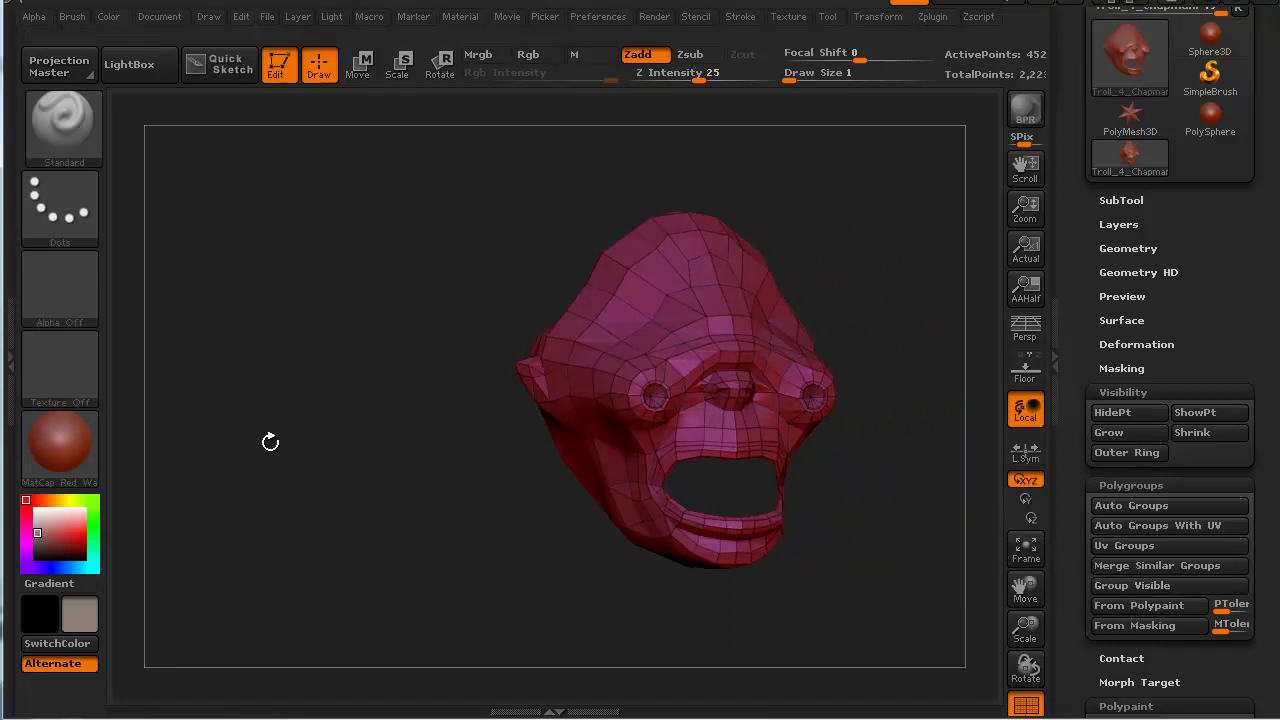
left_click_drag(349, 534, 609, 491)
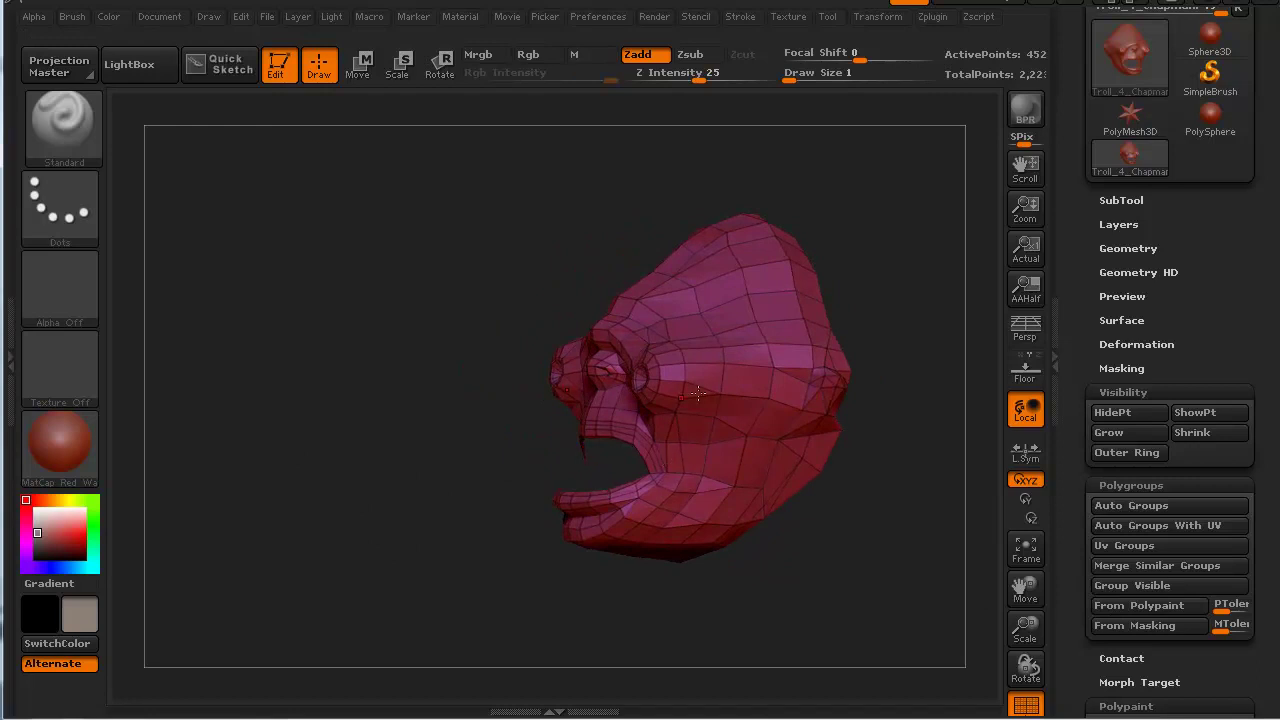
left_click_drag(426, 379, 607, 481)
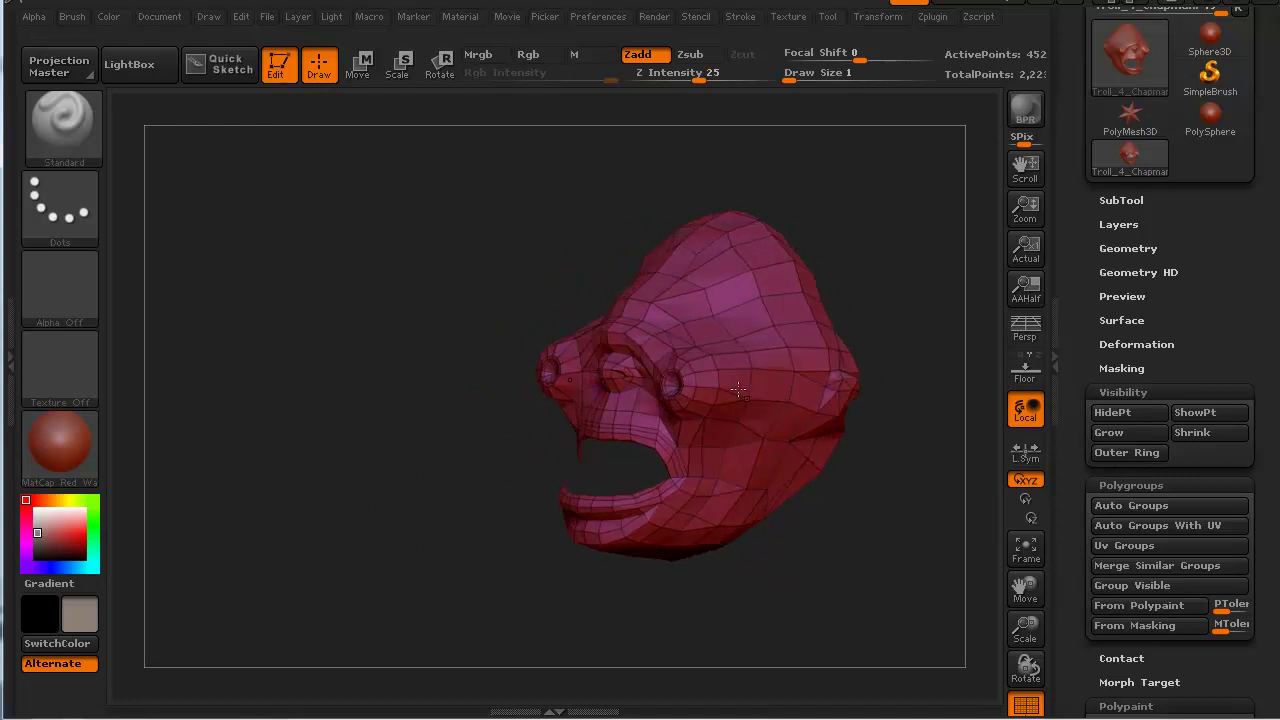
left_click(1115, 584)
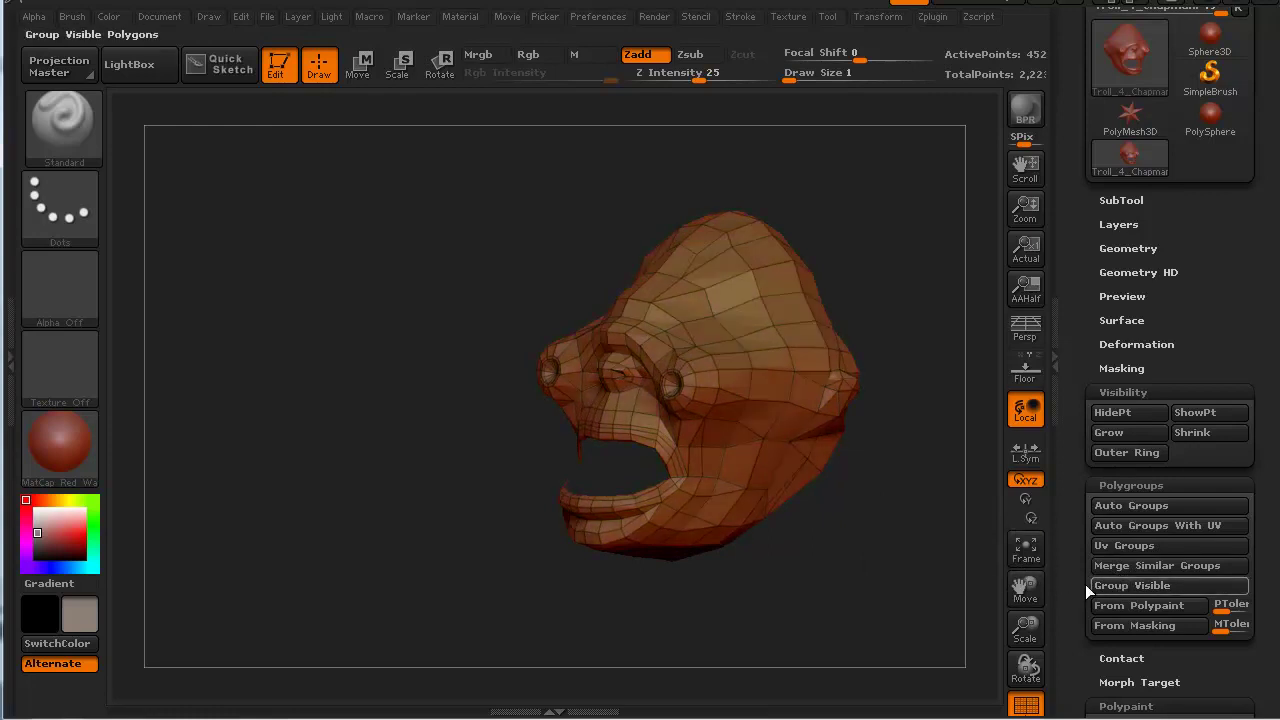
Bring the whole troll back into view, then isolate the body polygroup containing the torso and arms.
left_click_drag(429, 606, 386, 592)
key("ctrl+shift")
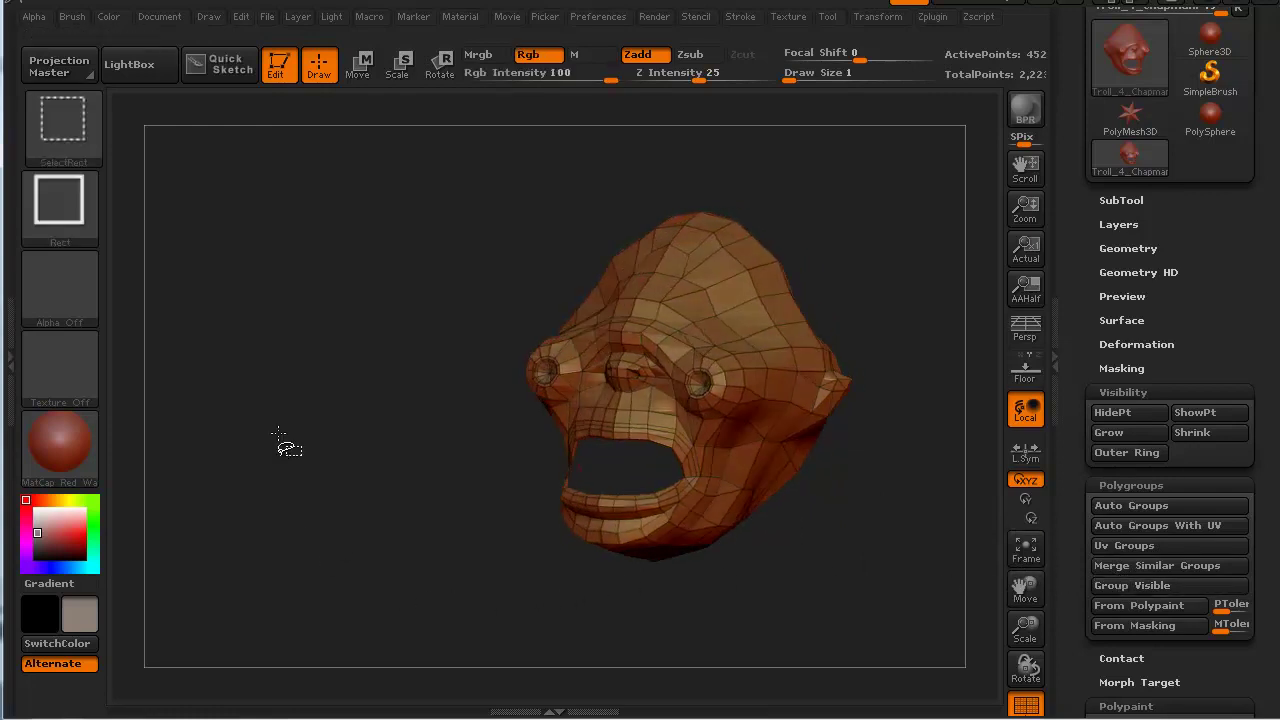
left_click(281, 405, "ctrl+shift")
mouse_move(315, 460)
left_mouse_down("alt")
mouse_move(257, 377)
mouse_move(311, 534)
mouse_move(294, 366)
mouse_move(229, 355)
mouse_move(267, 373)
mouse_move(297, 294)
mouse_move(283, 297)
mouse_move(283, 340)
mouse_move(263, 348)
left_mouse_up("alt")
left_click(440, 381, "ctrl+shift")
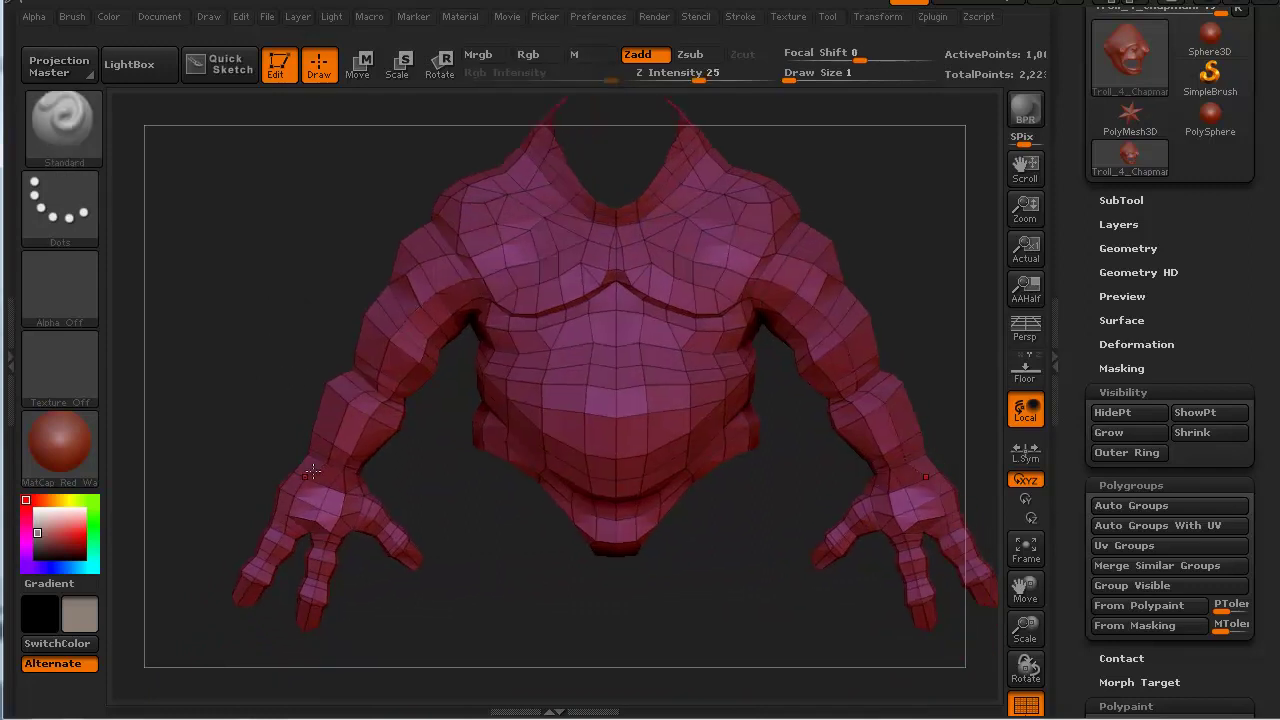
Isolate both arms, grow the visible area toward the shoulders, and hide the belly polygons between them.
key("ctrl+shift")
mouse_move(203, 638)
left_mouse_down("ctrl+shift")
mouse_move(361, 560)
mouse_move(425, 402)
mouse_move(444, 262)
left_mouse_up("ctrl+shift")
left_click_drag(567, 488, 601, 456)
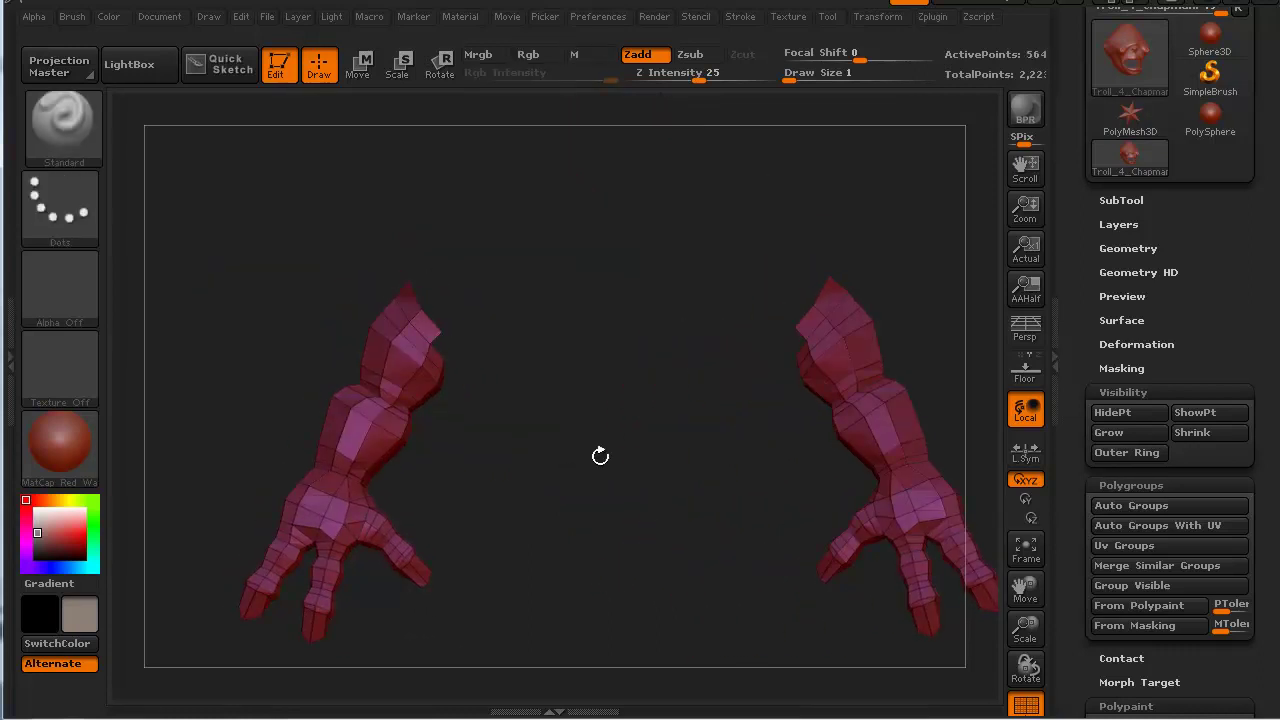
left_click(1110, 438)
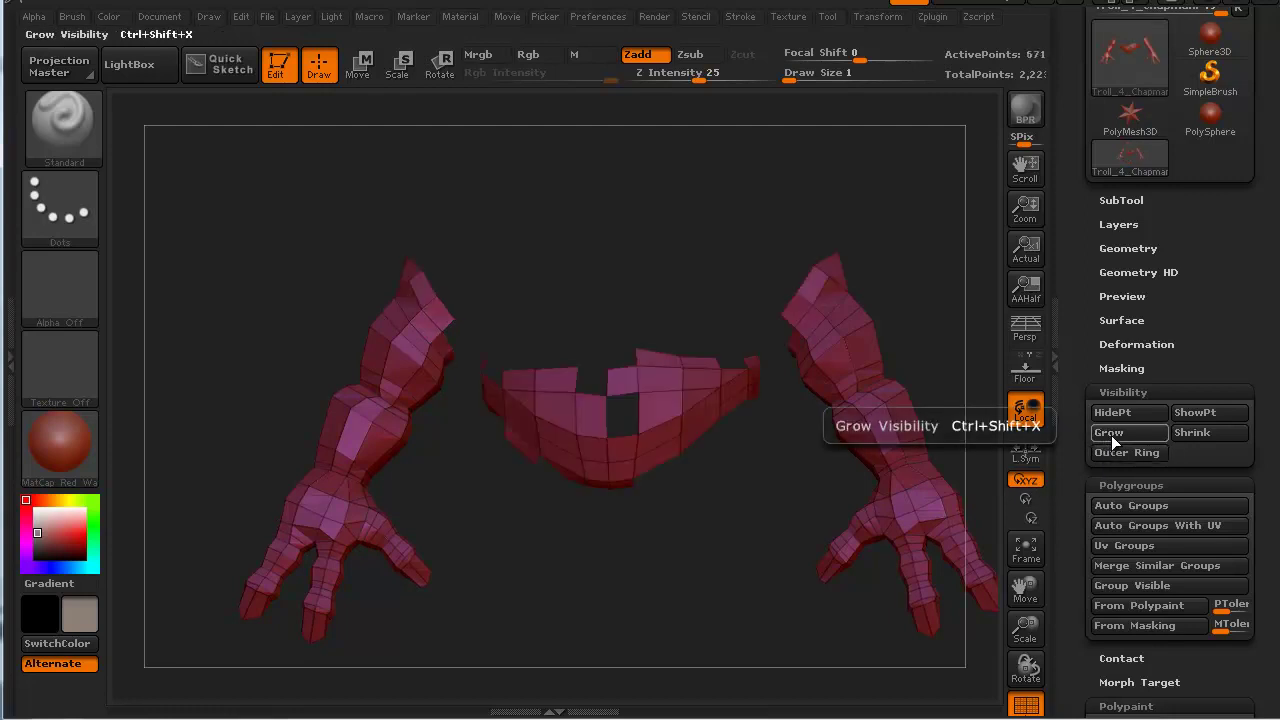
left_click_drag(430, 520, 444, 519)
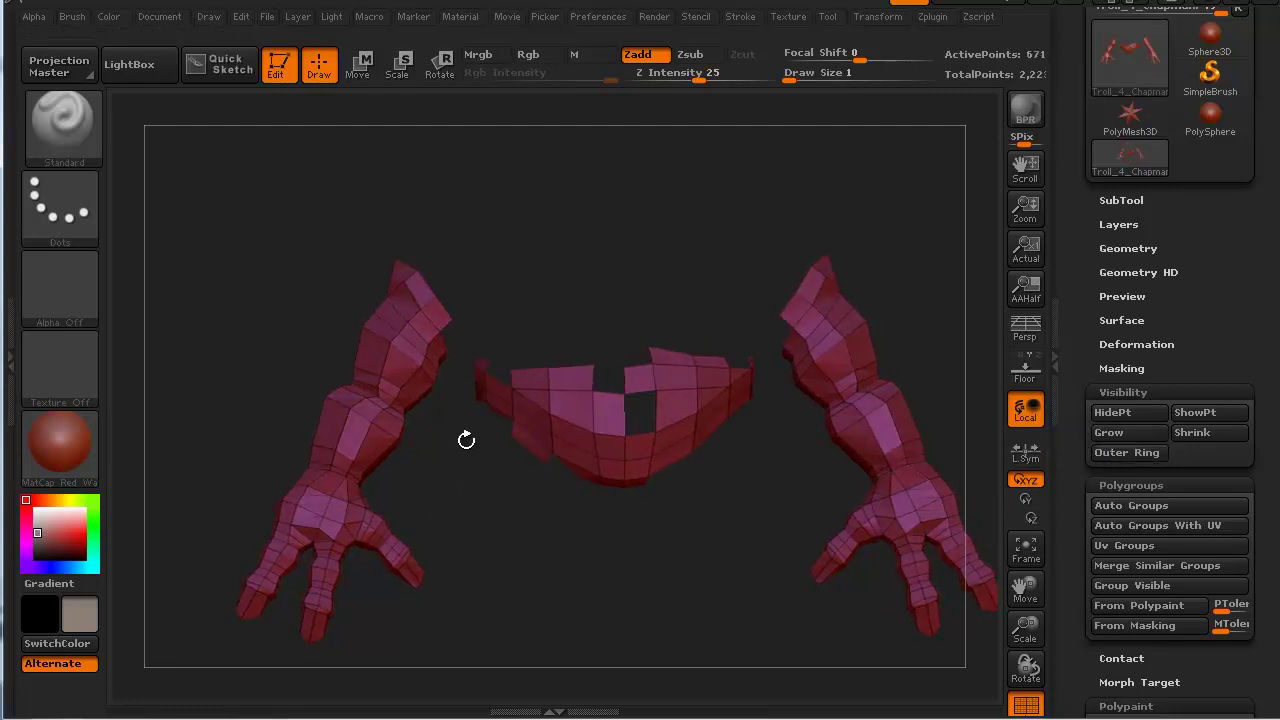
key("ctrl+shift")
left_click_drag(465, 328, 760, 502, "ctrl+alt+shift")
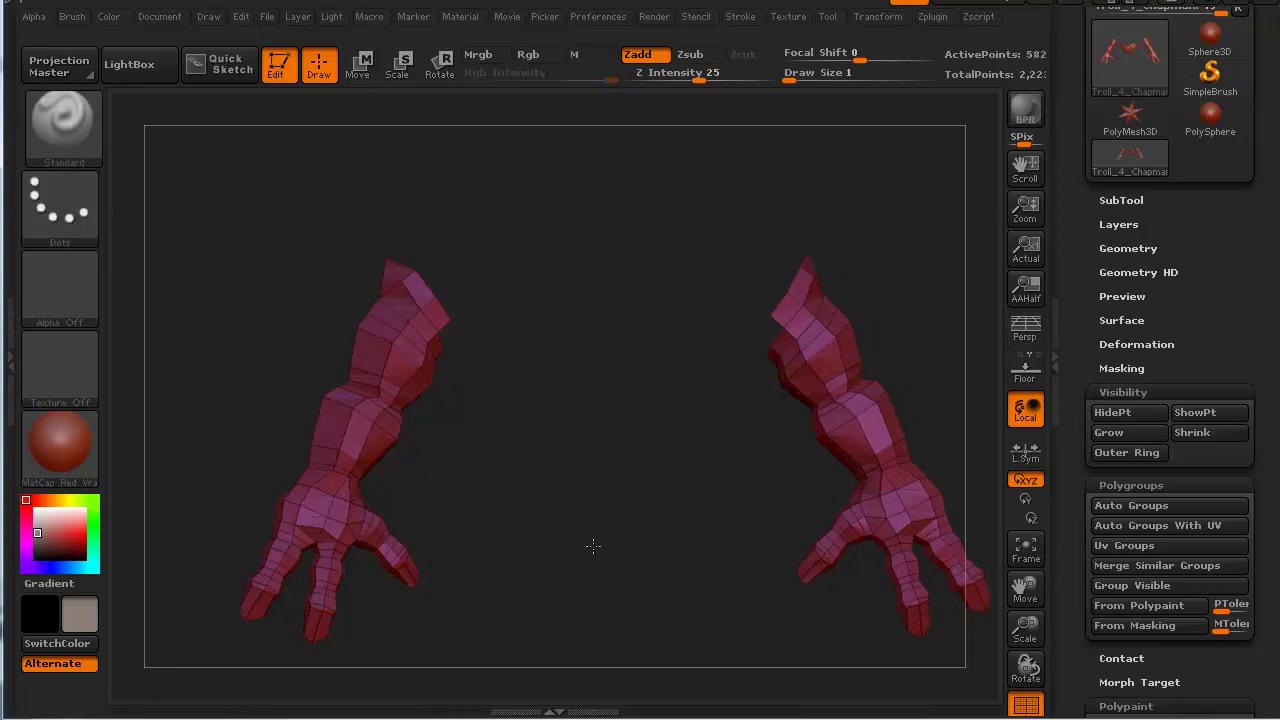
Grow the visible arms one more row toward the shoulders and hide the belly polygons again.
mouse_move(591, 543)
left_mouse_down()
mouse_move(734, 543)
mouse_move(509, 574)
mouse_move(449, 536)
left_mouse_up()
left_click(1108, 431)
key("ctrl+shift")
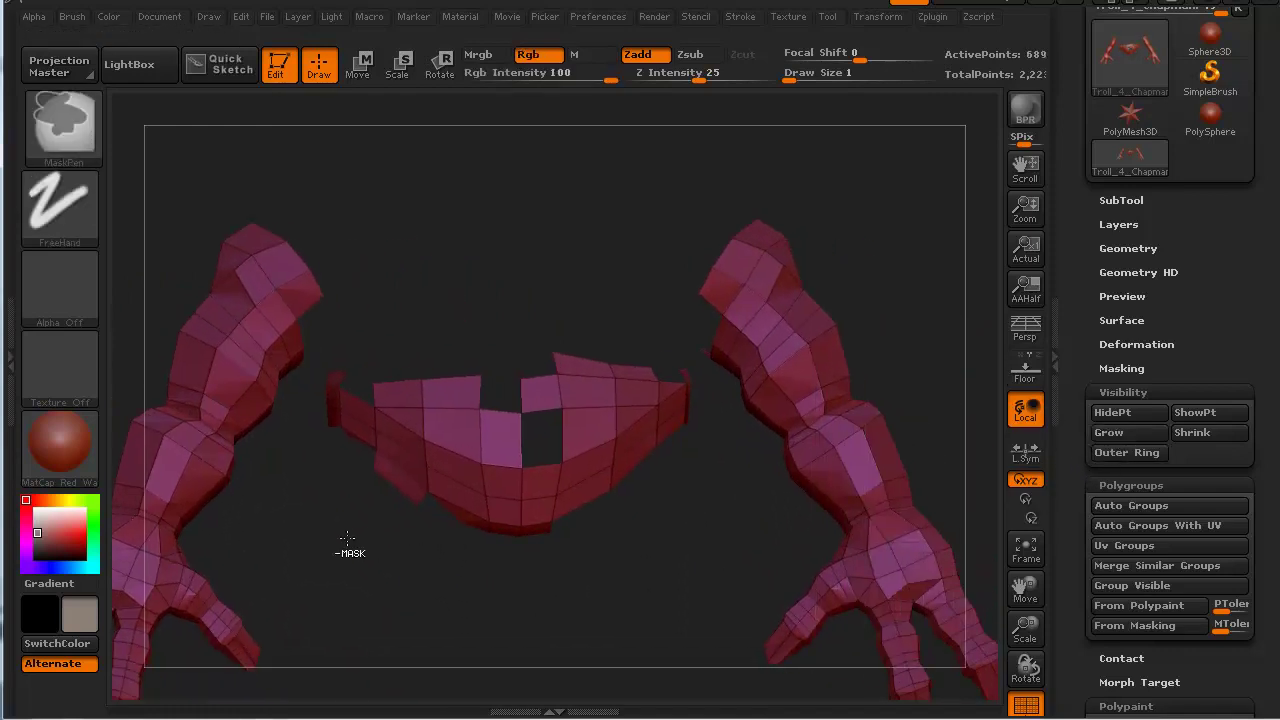
left_click_drag(321, 352, 706, 566, "ctrl+alt+shift")
mouse_move(503, 569)
left_mouse_down()
mouse_move(513, 556)
mouse_move(491, 543)
mouse_move(799, 544)
left_mouse_up()
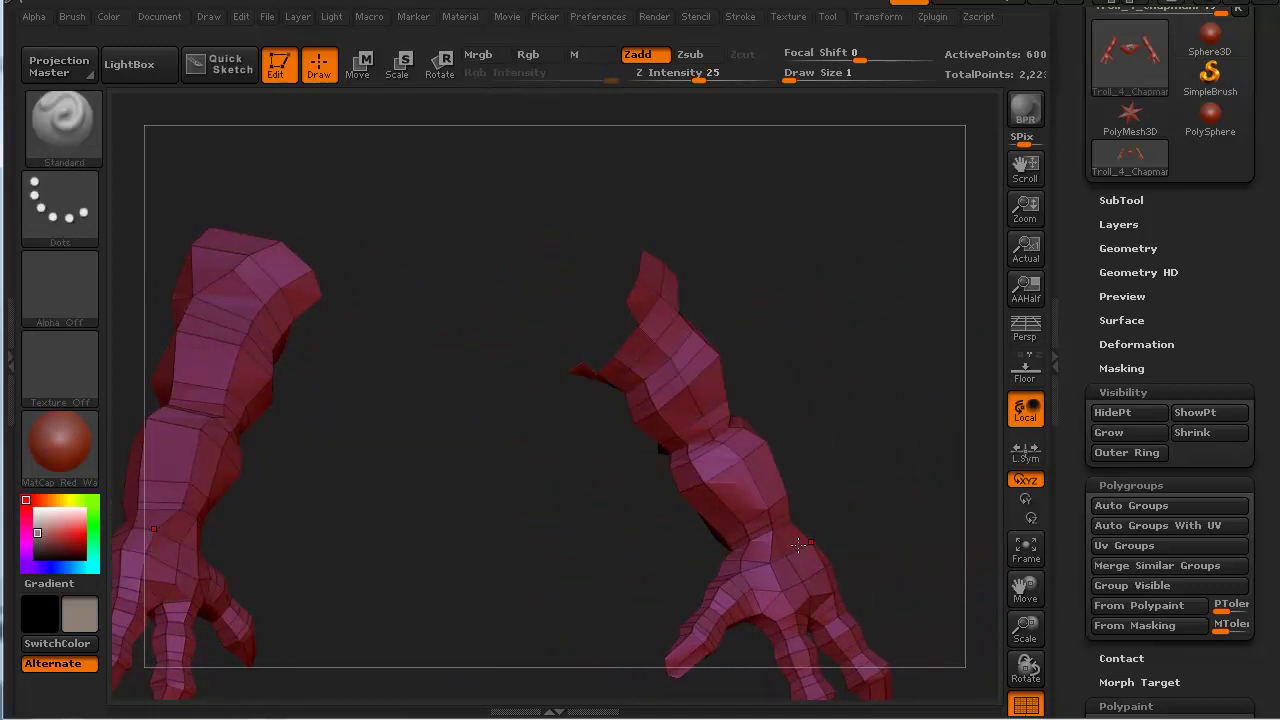
Grow the visible arms further into the shoulders, again removing the belly polygons from view.
left_click(1120, 436)
left_click_drag(680, 543, 426, 623)
key("ctrl+shift")
left_click_drag(314, 365, 677, 566, "ctrl+alt+shift")
mouse_move(528, 583)
left_mouse_down()
mouse_move(437, 566)
mouse_move(451, 475)
mouse_move(443, 363)
mouse_move(420, 317)
mouse_move(466, 560)
mouse_move(443, 474)
mouse_move(590, 527)
mouse_move(526, 417)
left_mouse_up()
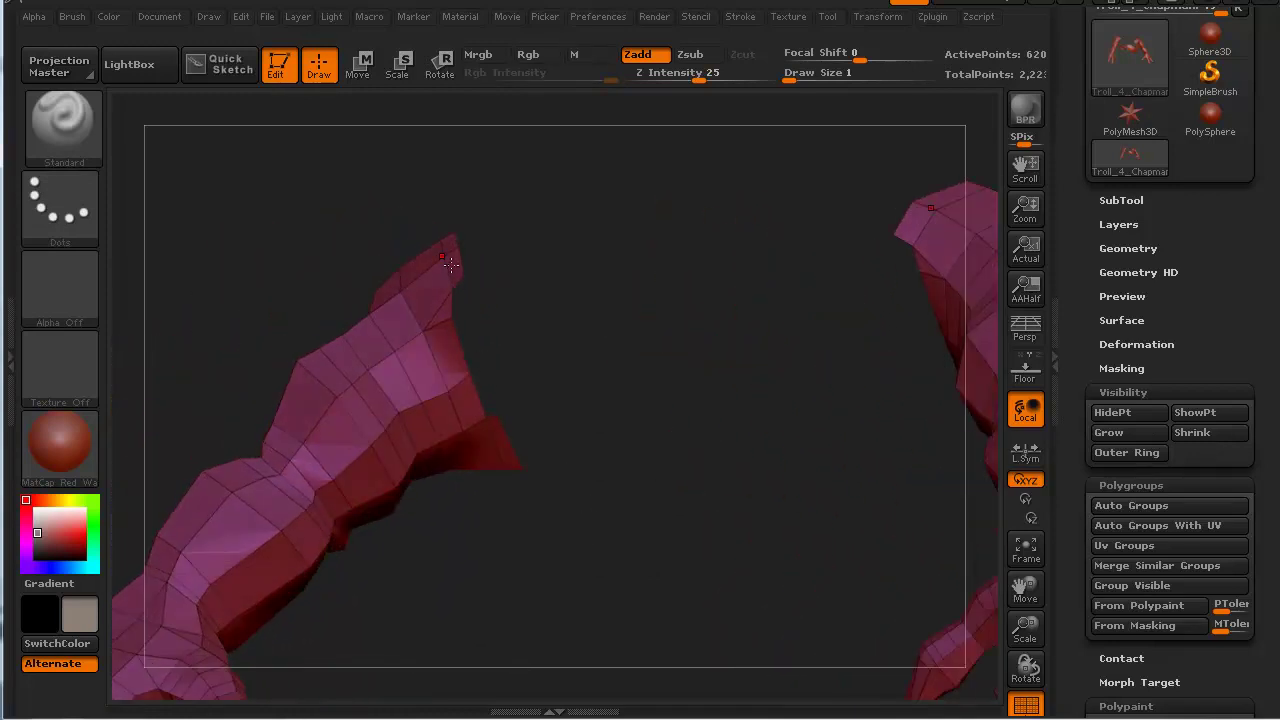
Inspect the open shoulder edges from several angles and hide the stray polygons protruding from both upper arms.
left_click_drag(449, 262, 528, 312)
left_click_drag(312, 227, 443, 204)
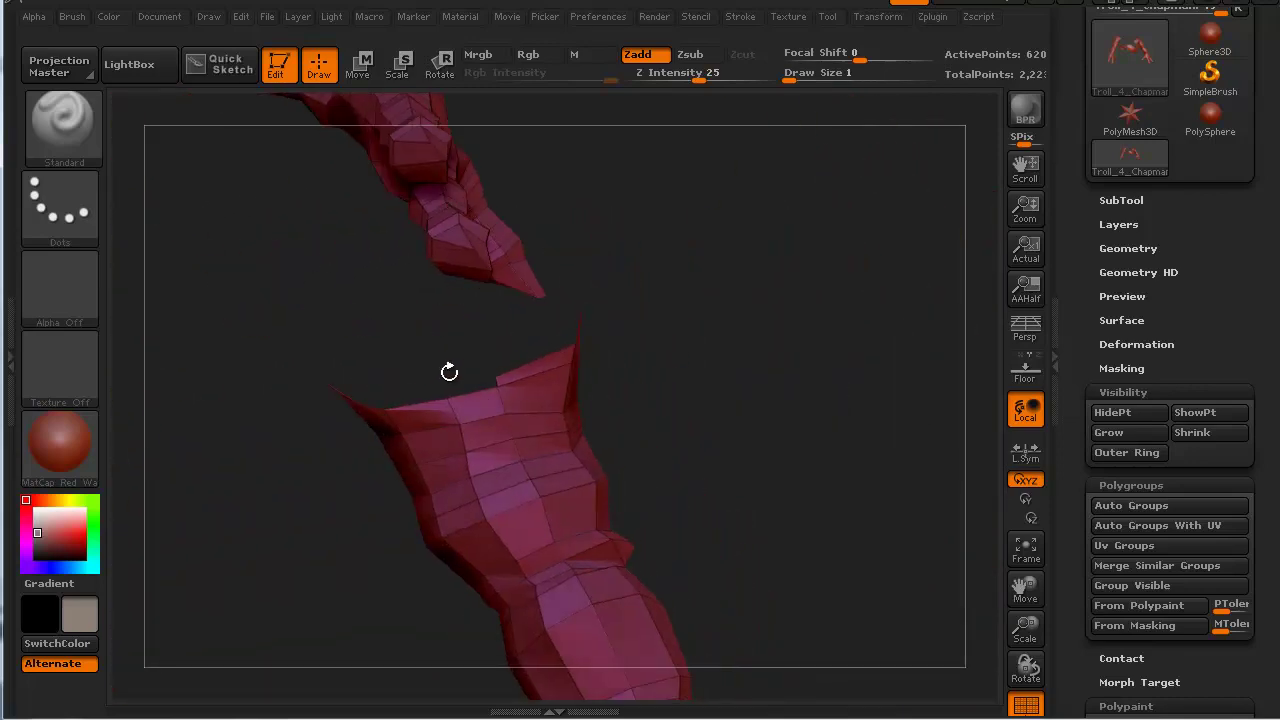
left_click_drag(270, 505, 369, 357)
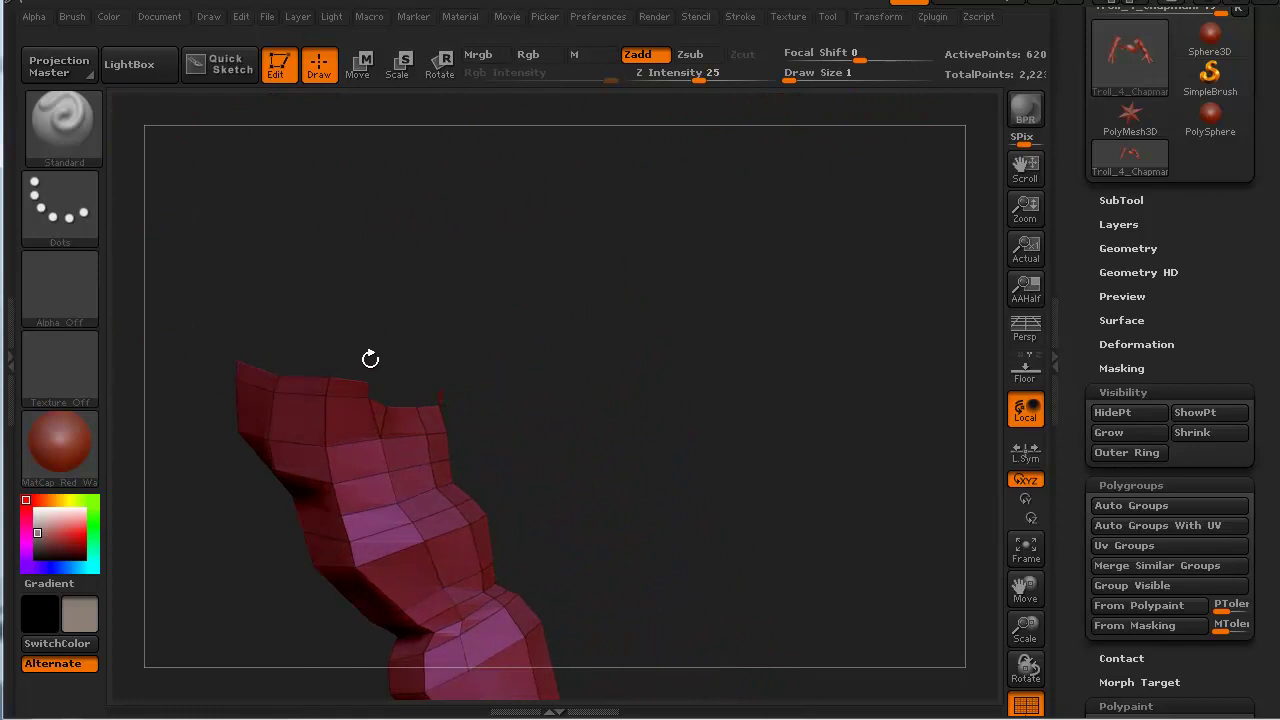
mouse_move(278, 310)
left_mouse_down()
mouse_move(299, 283)
mouse_move(403, 345)
left_mouse_up()
left_click_drag(226, 293, 381, 214)
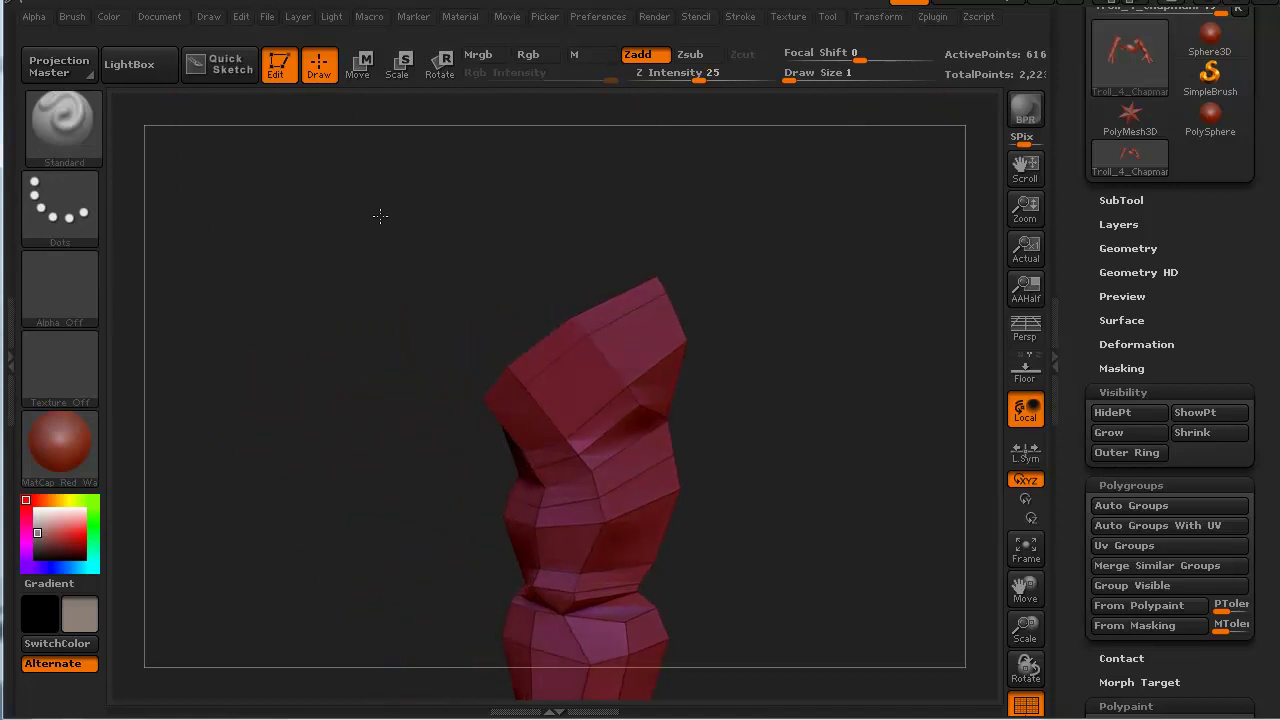
left_click_drag(528, 280, 577, 325, "ctrl+alt+shift")
left_click_drag(378, 380, 427, 299)
key("ctrl+shift")
left_click_drag(581, 334, 582, 335, "ctrl+alt+shift")
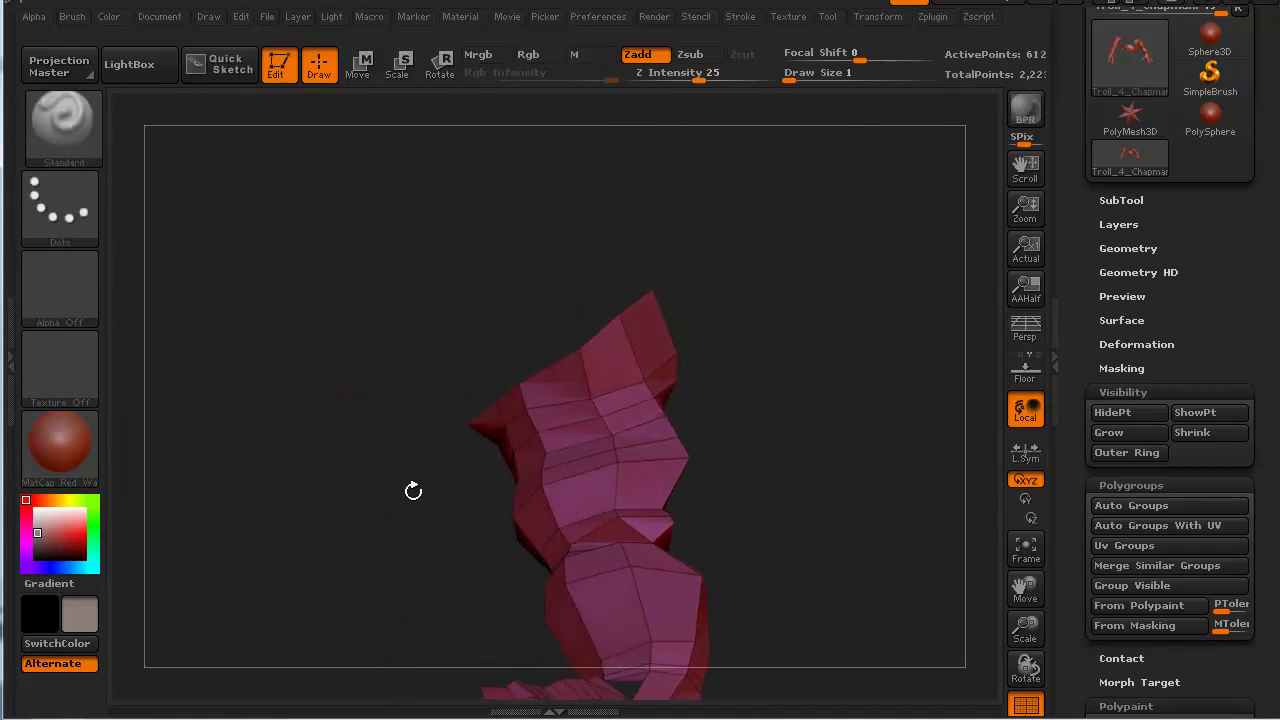
mouse_move(414, 491)
left_mouse_down()
mouse_move(240, 394)
mouse_move(470, 540)
left_mouse_up()
left_click_drag(609, 598, 497, 516, "alt")
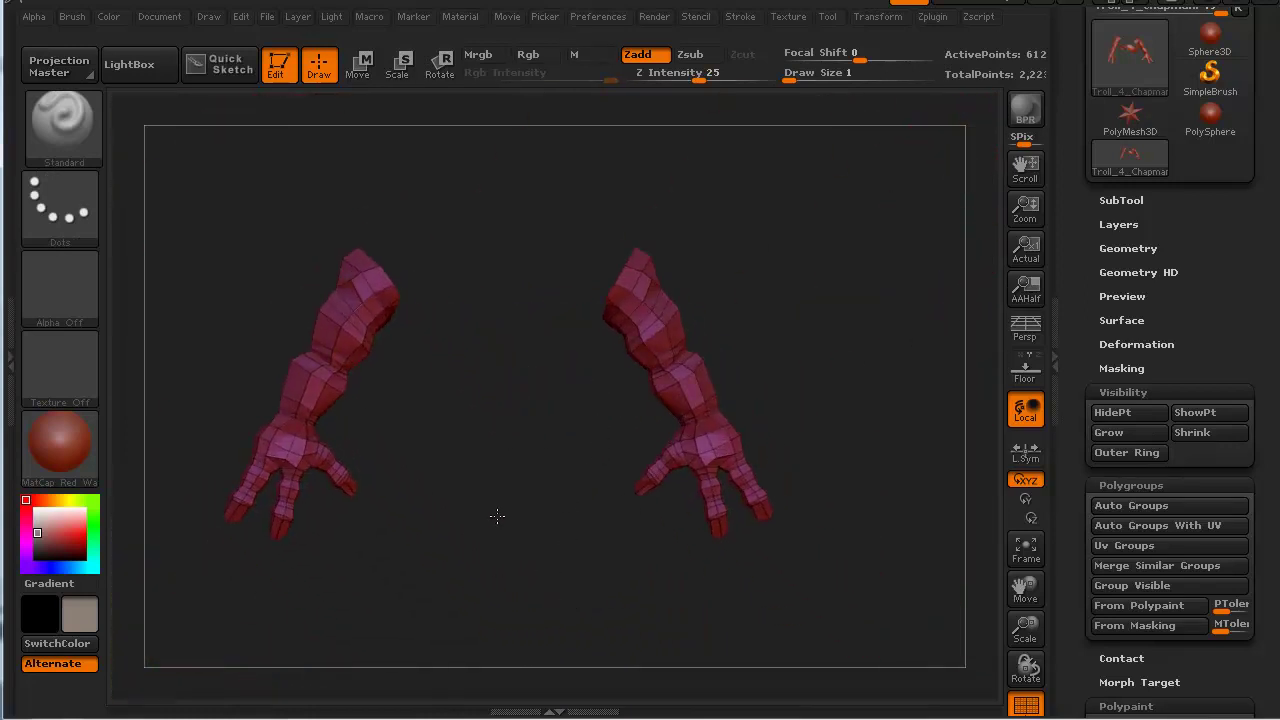
Group the two visible arms as one polygroup and bring the whole troll back into view.
left_click(1119, 589)
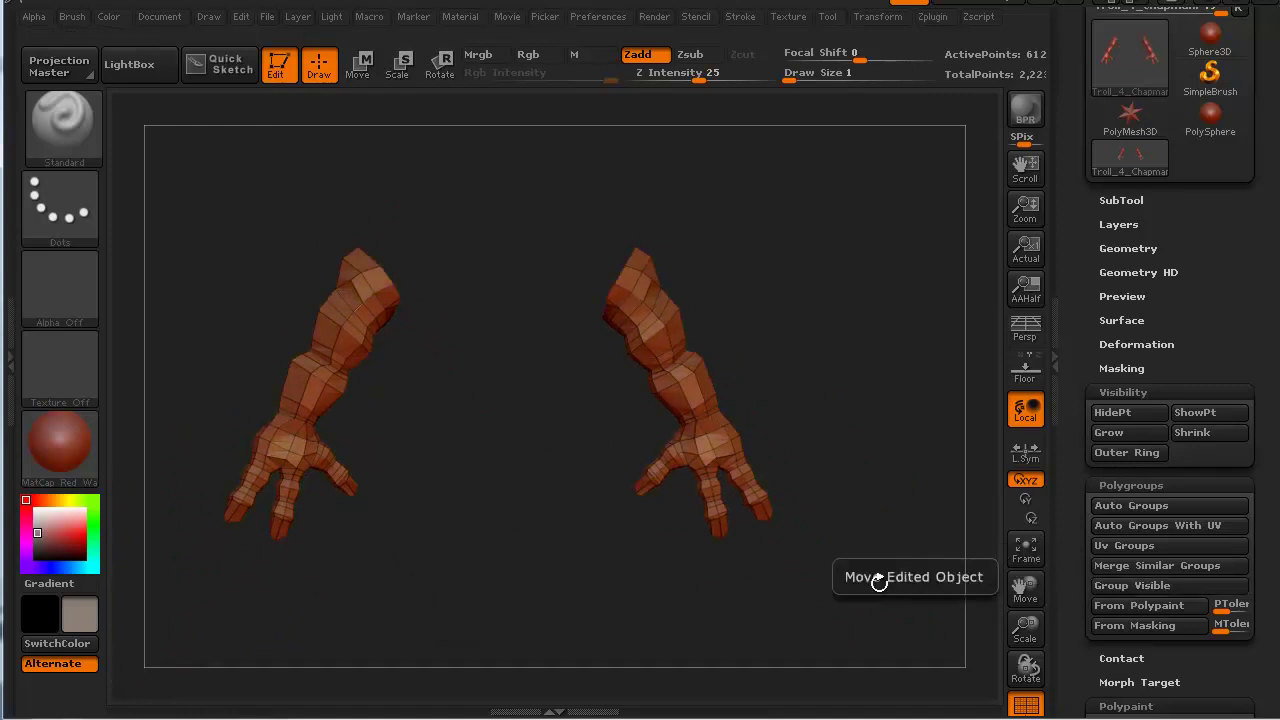
left_click(236, 626, "ctrl+shift")
left_click_drag(240, 609, 269, 594)
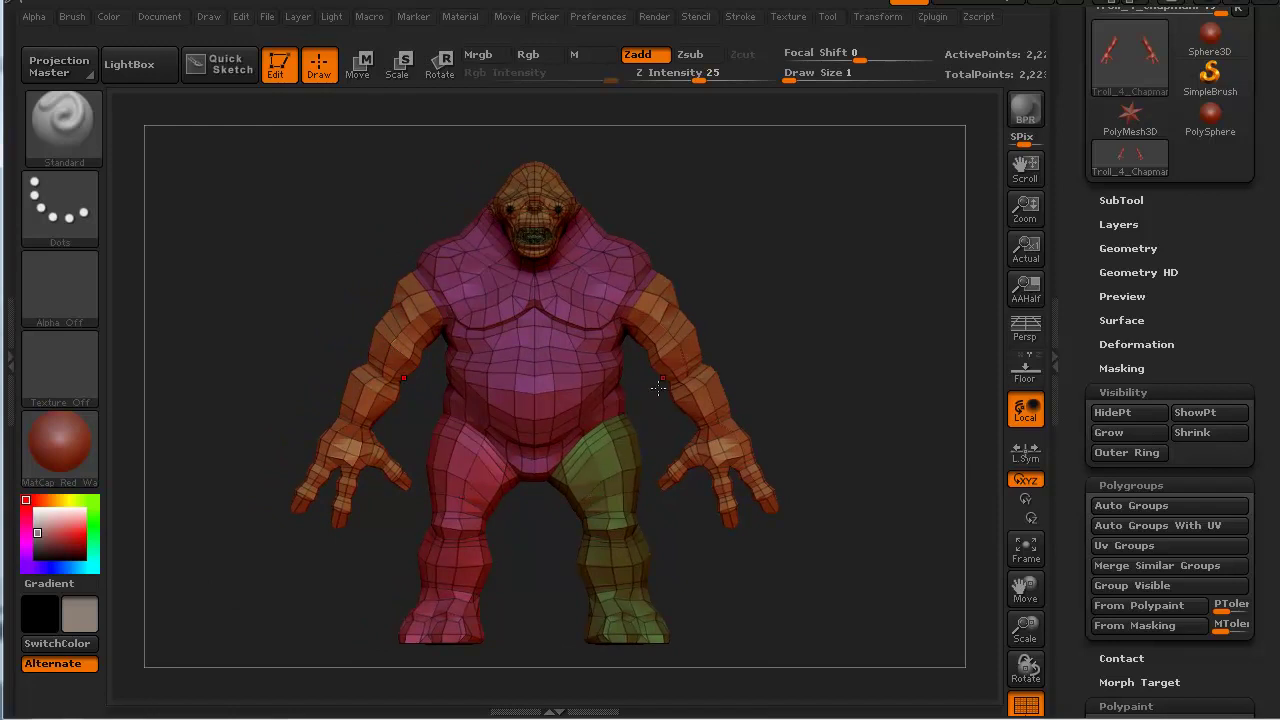
Isolate the arms polygroup, keep only the troll's right arm visible, and group it as a separate polygroup.
key("ctrl+shift")
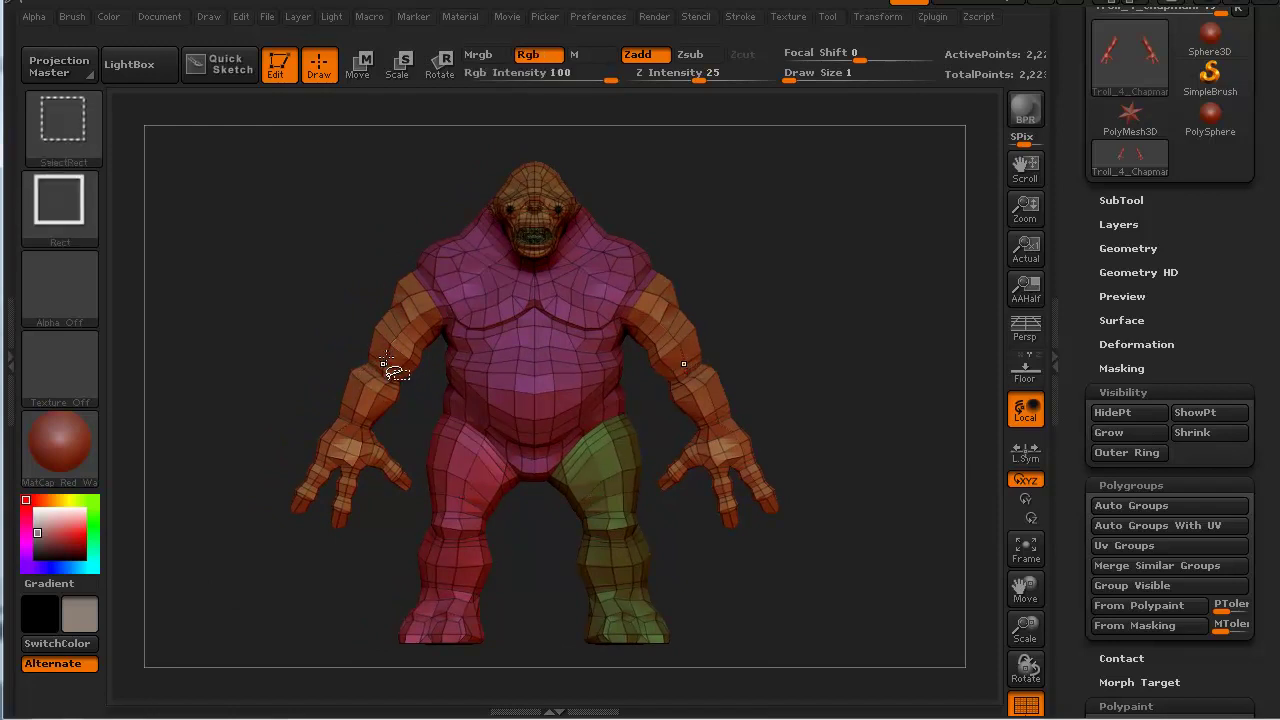
left_click(390, 367, "ctrl+shift")
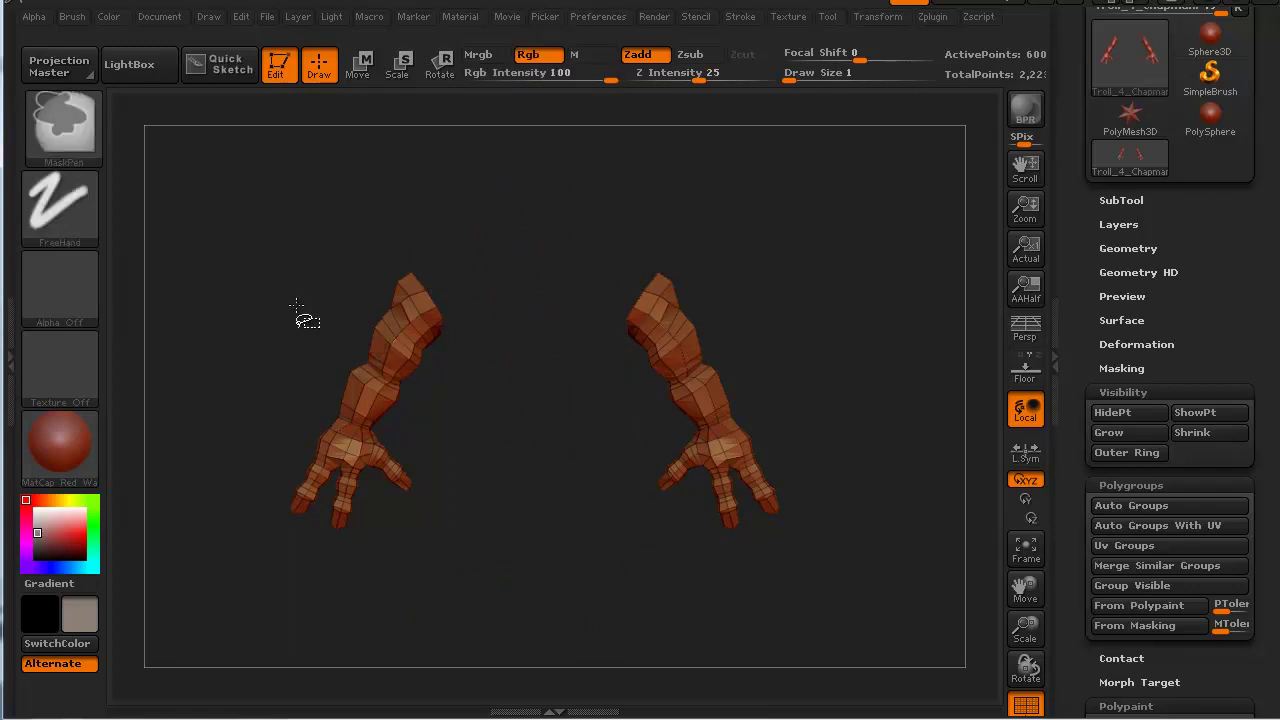
mouse_move(238, 215)
left_mouse_down("ctrl+shift")
mouse_move(333, 375)
mouse_move(505, 573)
left_mouse_up("ctrl+shift")
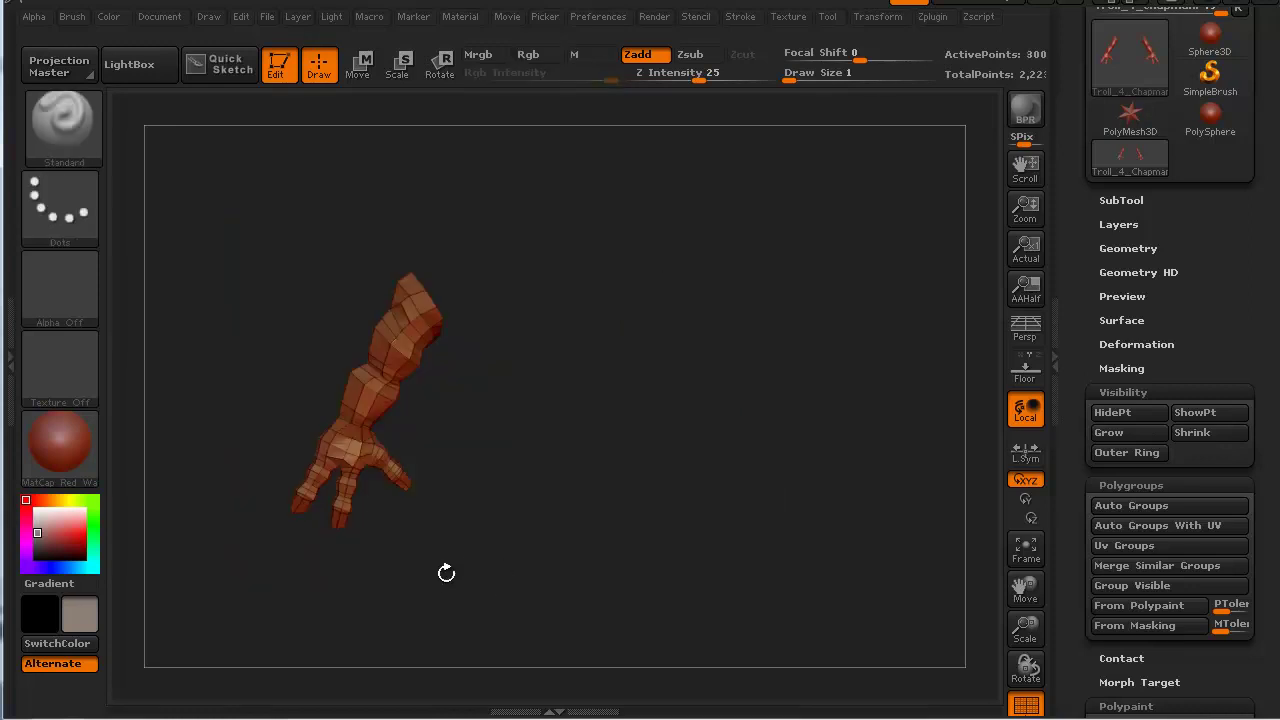
left_click(1113, 588)
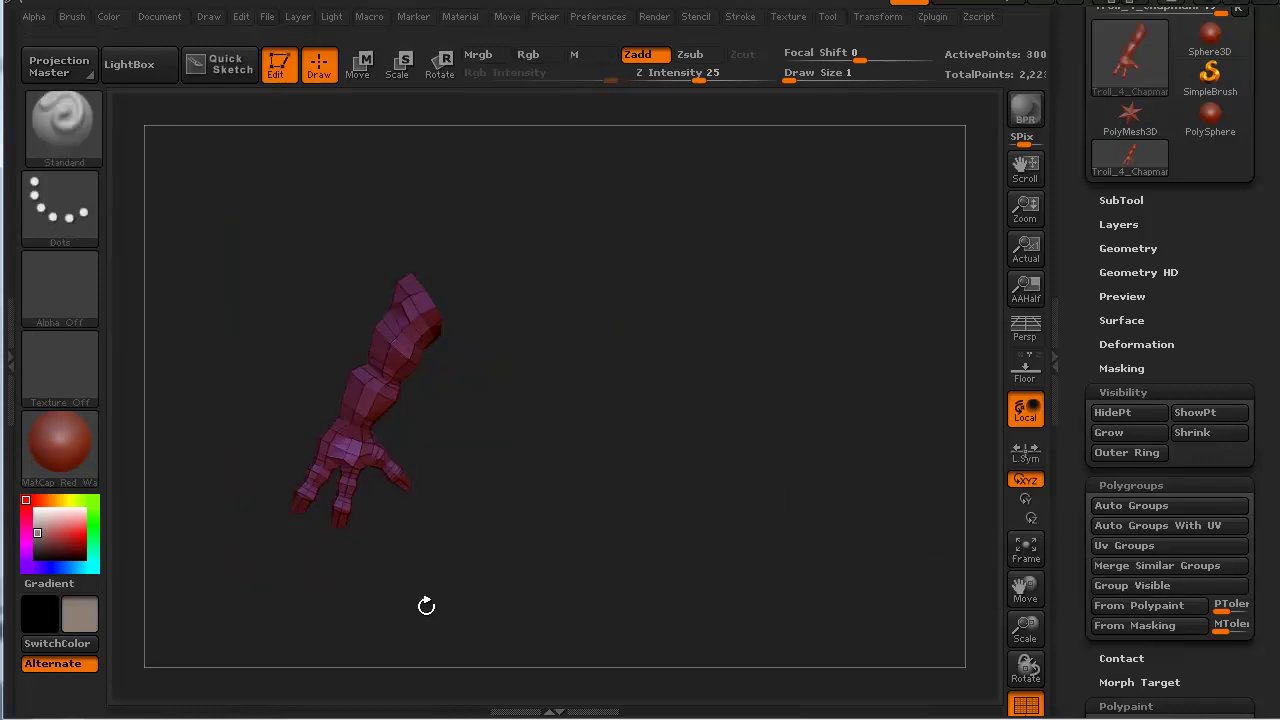
Show the whole troll again and test the right arm's new polygroup by isolating it and restoring full visibility.
key("ctrl+shift")
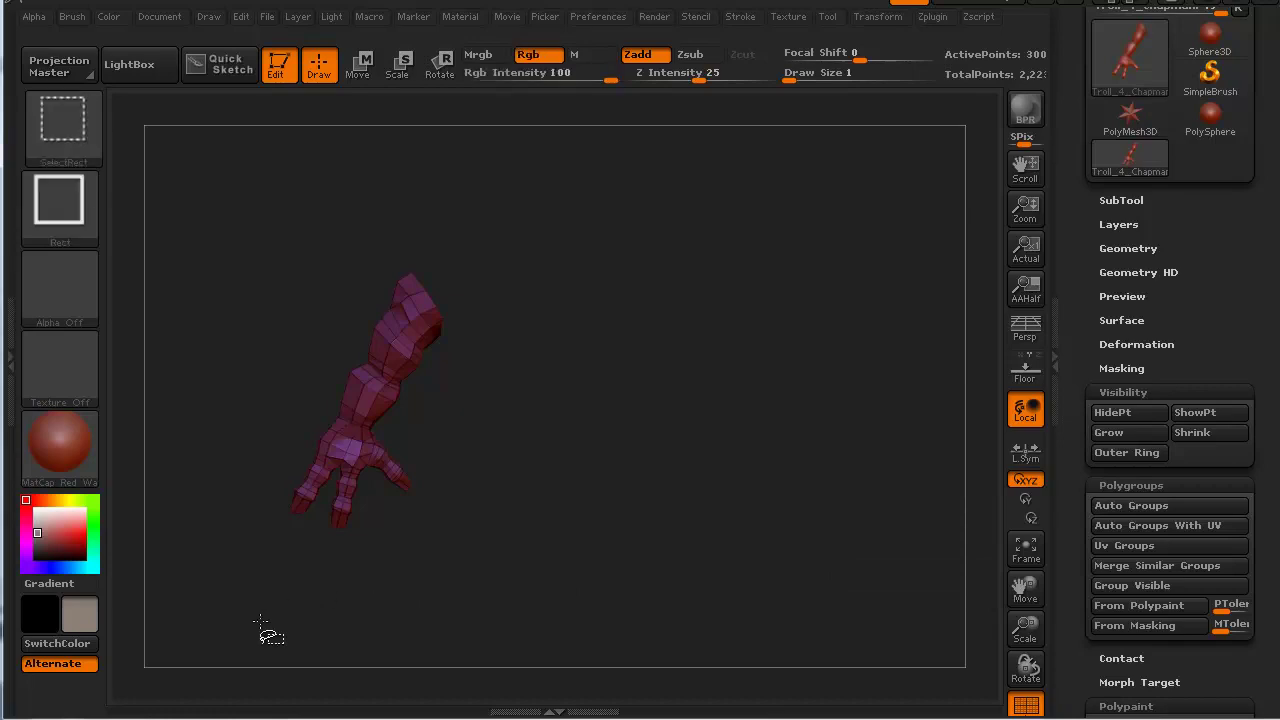
left_click(258, 622, "ctrl+shift")
mouse_move(251, 606)
left_mouse_down()
mouse_move(340, 590)
mouse_move(233, 597)
mouse_move(263, 591)
left_mouse_up()
mouse_move(215, 378)
left_mouse_down()
mouse_move(187, 375)
mouse_move(236, 378)
mouse_move(214, 357)
mouse_move(241, 368)
mouse_move(235, 393)
left_mouse_up()
left_click(370, 388, "ctrl+shift")
key("ctrl+shift")
left_click(208, 410, "ctrl+shift")
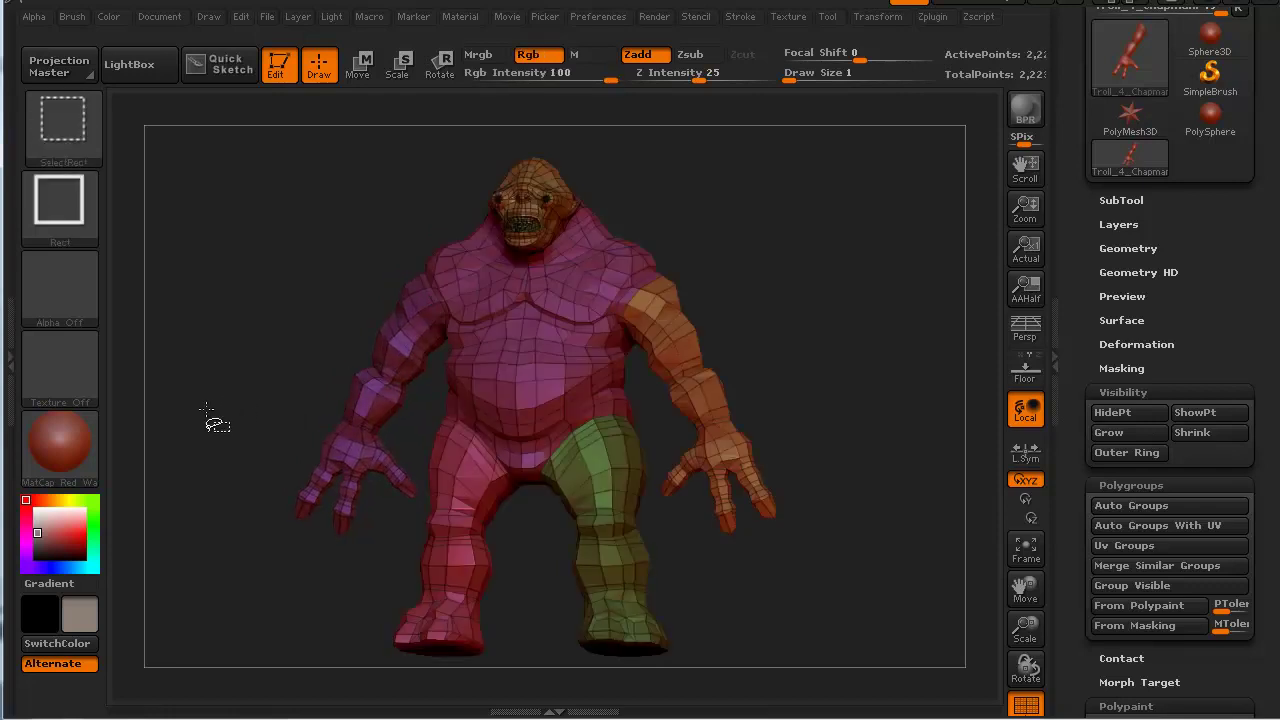
key("ctrl+shift")
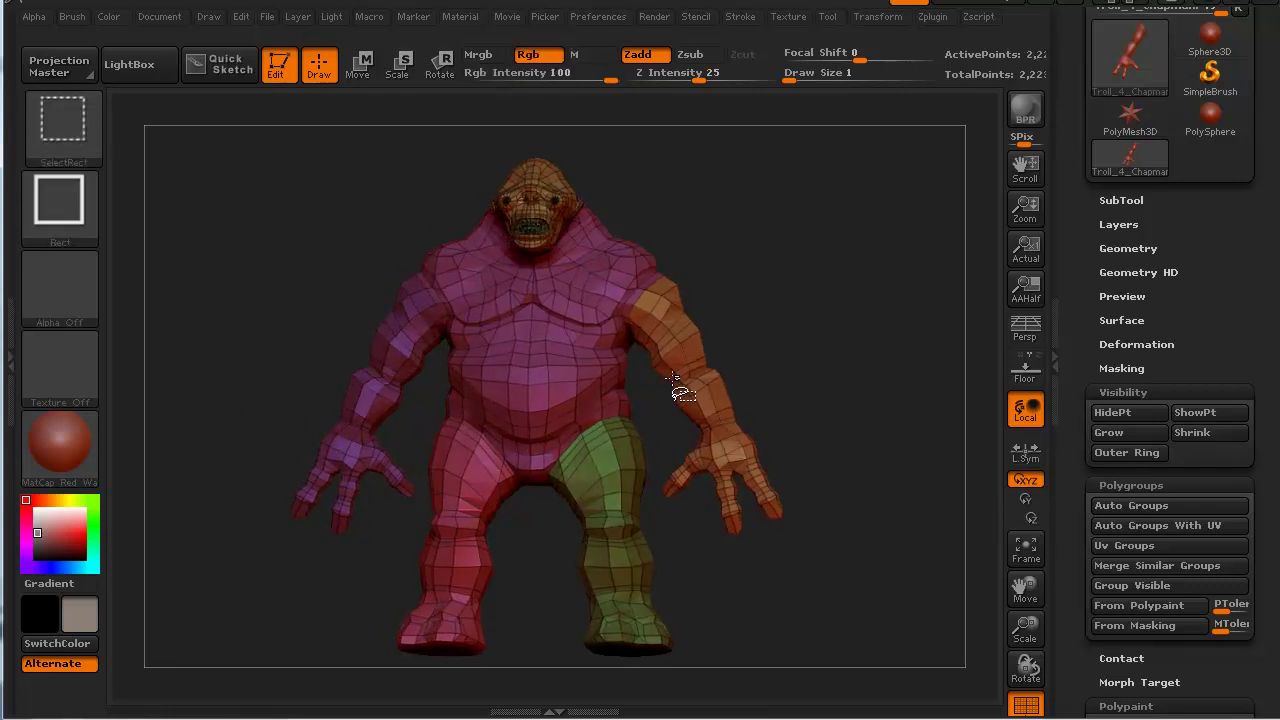
Check the orange arm polygroup by isolating it and showing the whole troll again.
left_click(679, 359, "ctrl+shift")
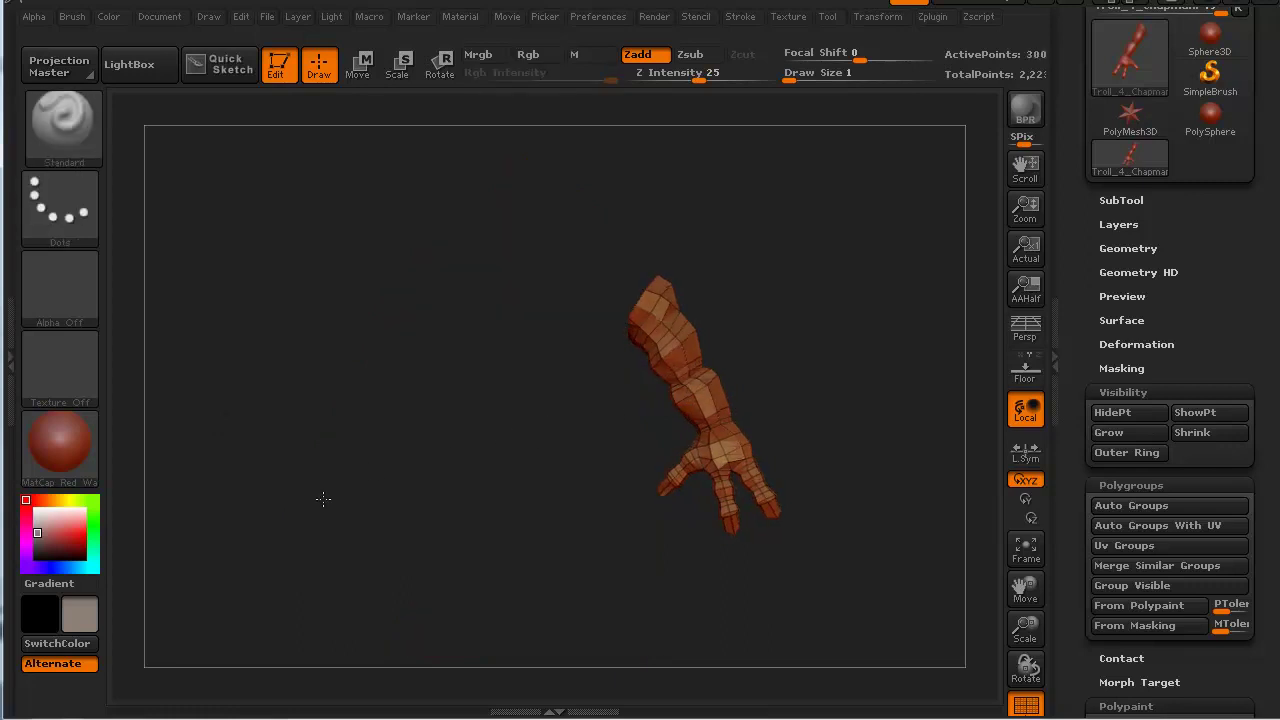
key("ctrl+shift")
left_click(204, 419, "ctrl+shift")
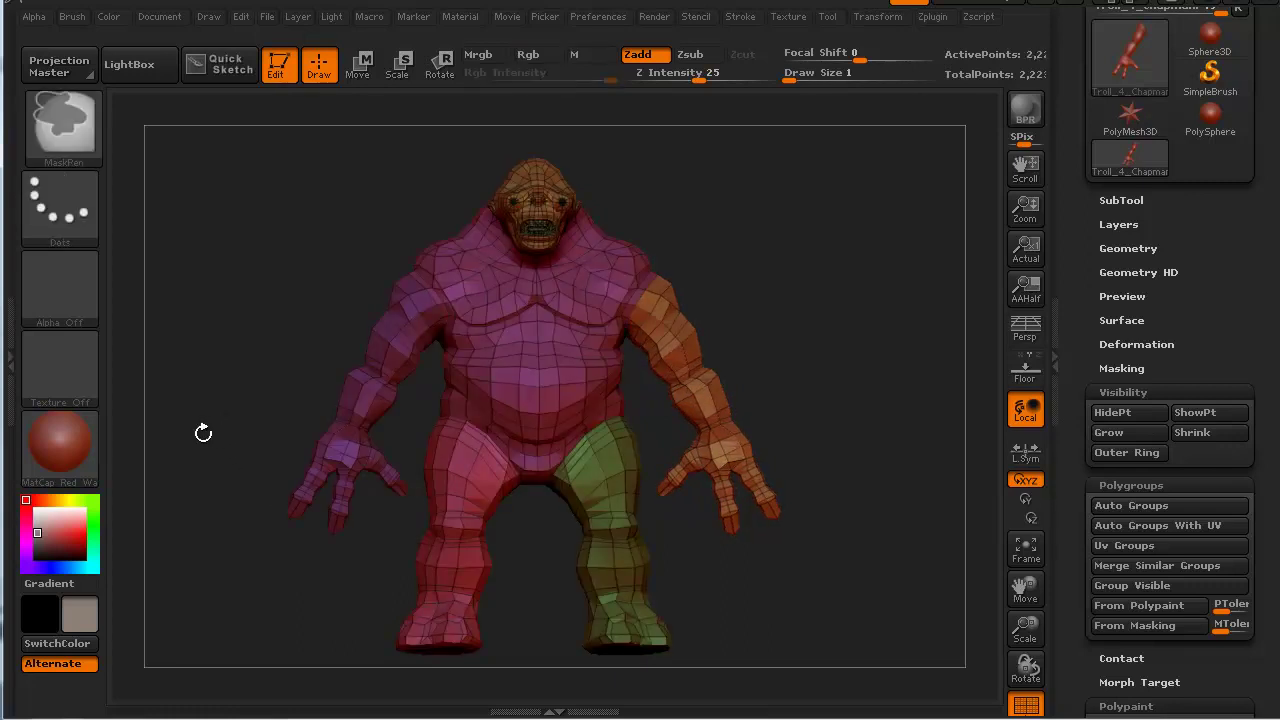
Isolate the purple torso polygroup, inspect it from a slightly different angle, and restore the full troll's visibility.
key("ctrl+shift")
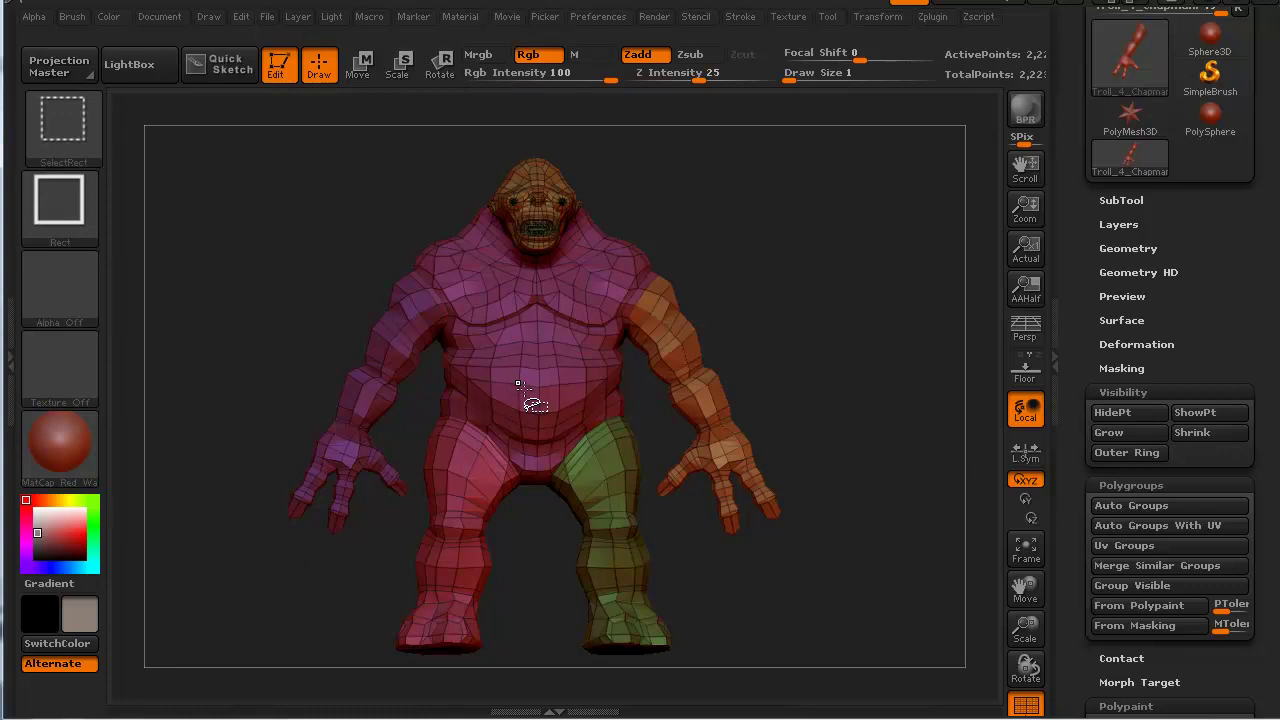
left_click(518, 384, "ctrl+shift")
mouse_move(249, 457)
left_mouse_down()
mouse_move(384, 457)
mouse_move(257, 491)
mouse_move(207, 452)
left_mouse_up()
key("ctrl+shift")
left_click(232, 495, "ctrl+shift")
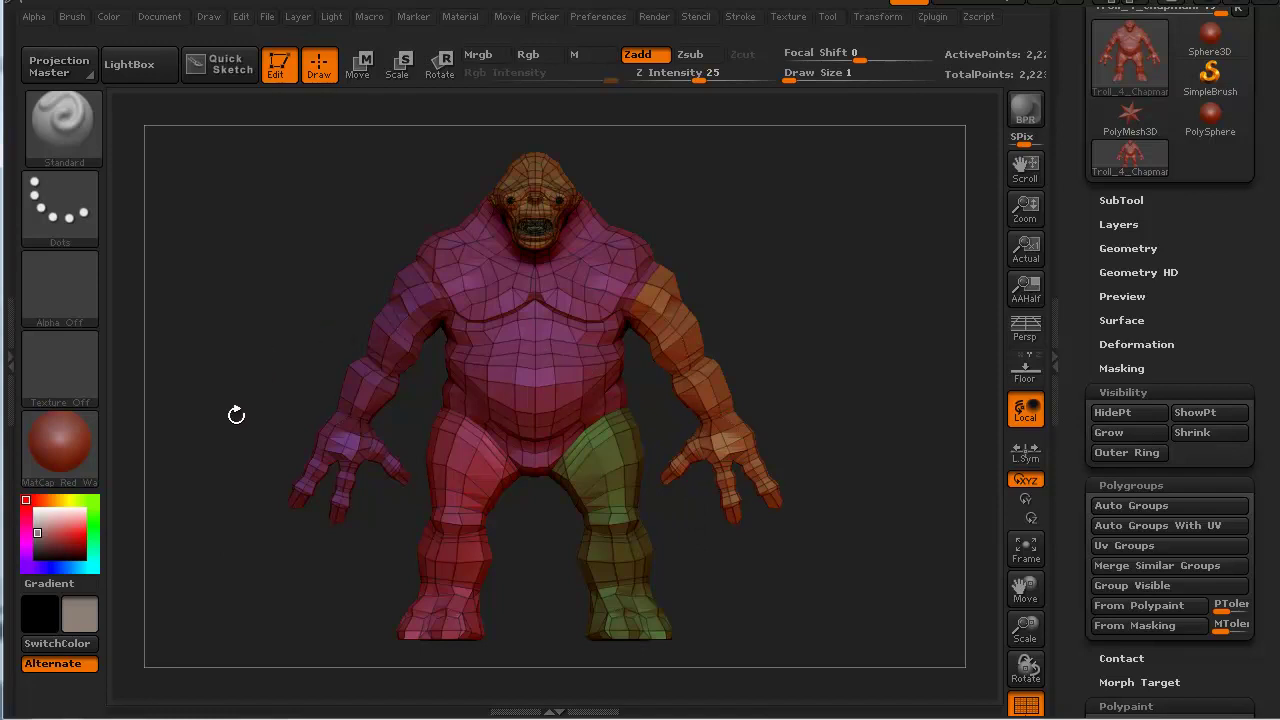
Turn the troll slightly to view its finished polygroups and enable the perspective view.
mouse_move(234, 357)
left_mouse_down()
mouse_move(283, 346)
mouse_move(243, 353)
left_mouse_up()
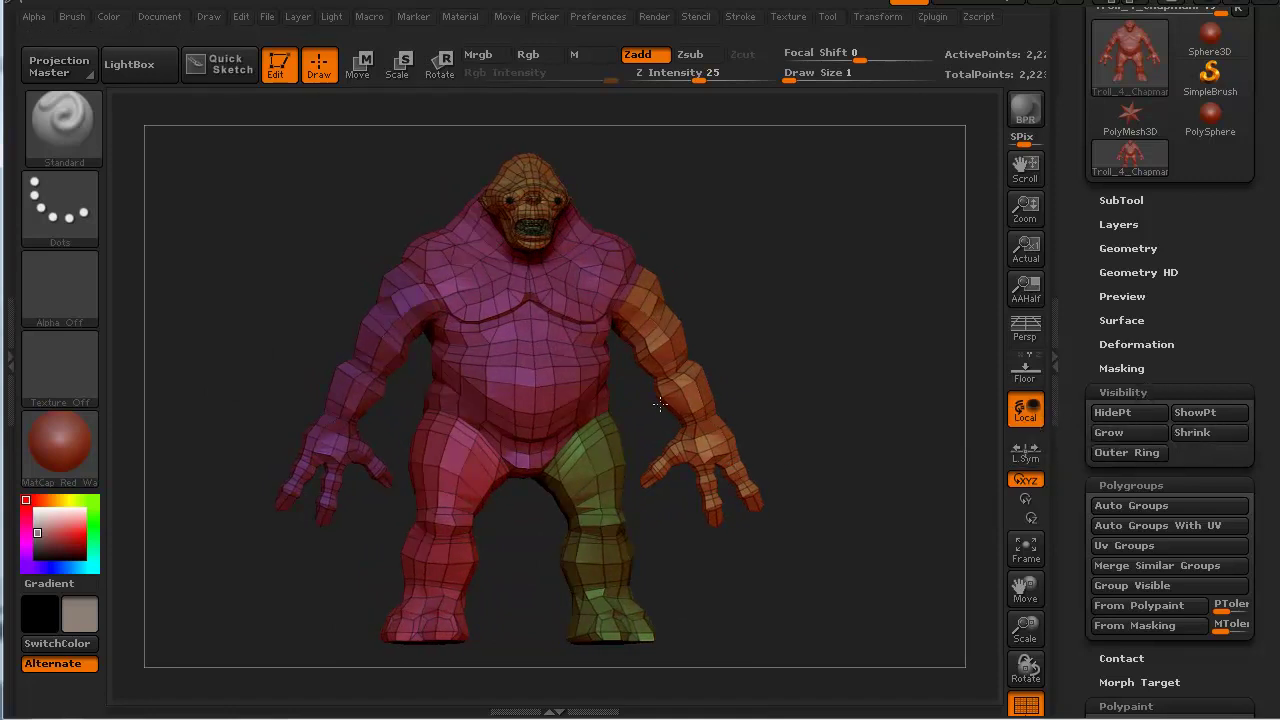
left_click_drag(220, 600, 288, 618)
key("p")
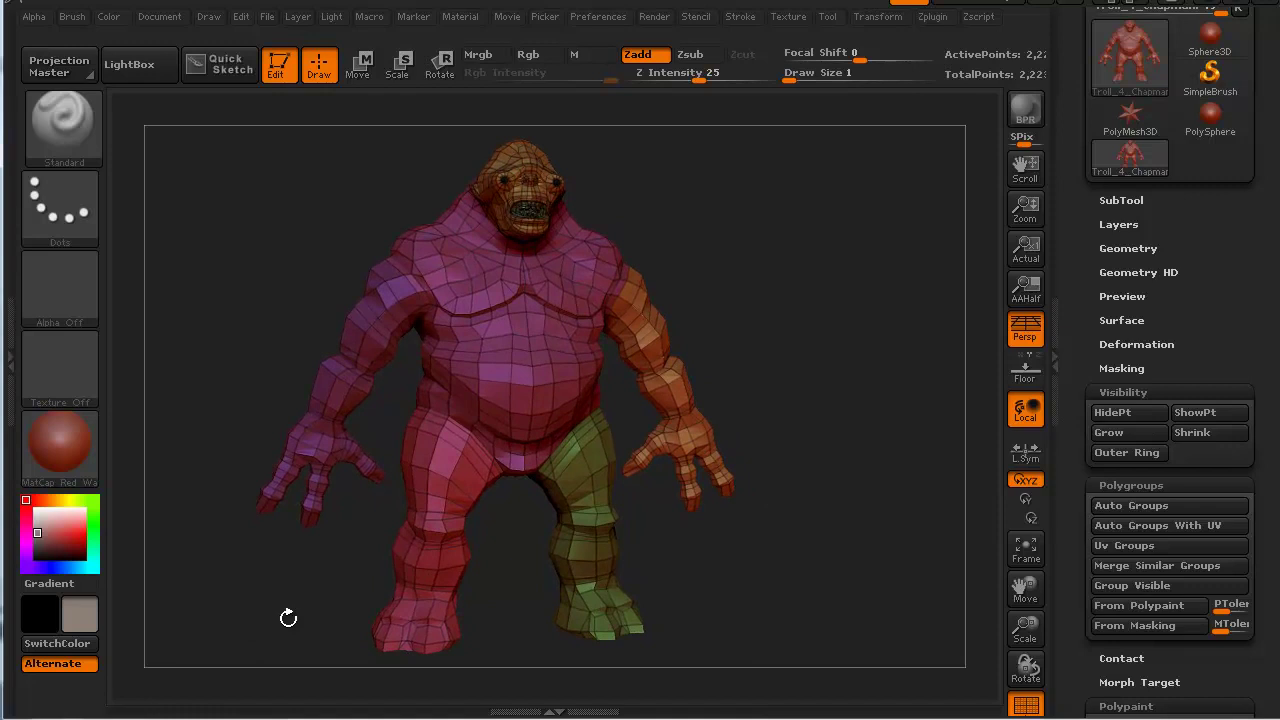